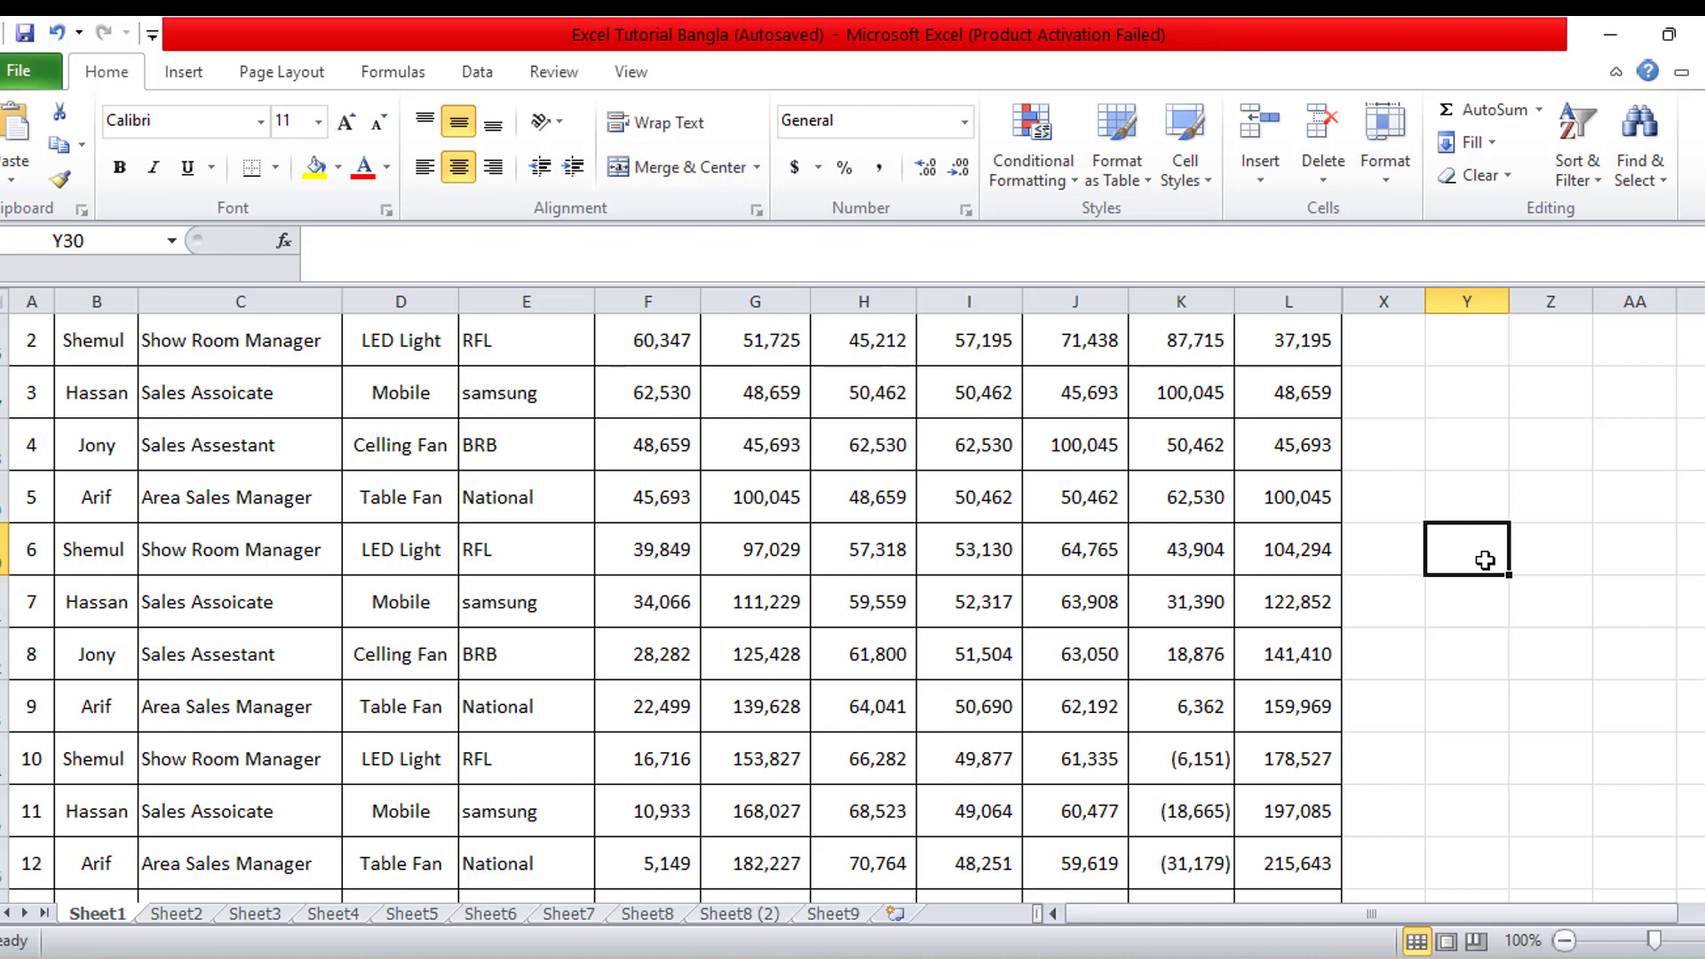
Step: Search for "samsung" and step through its successive matches in the Company Name column of Sheet1
key(ctrl+f)
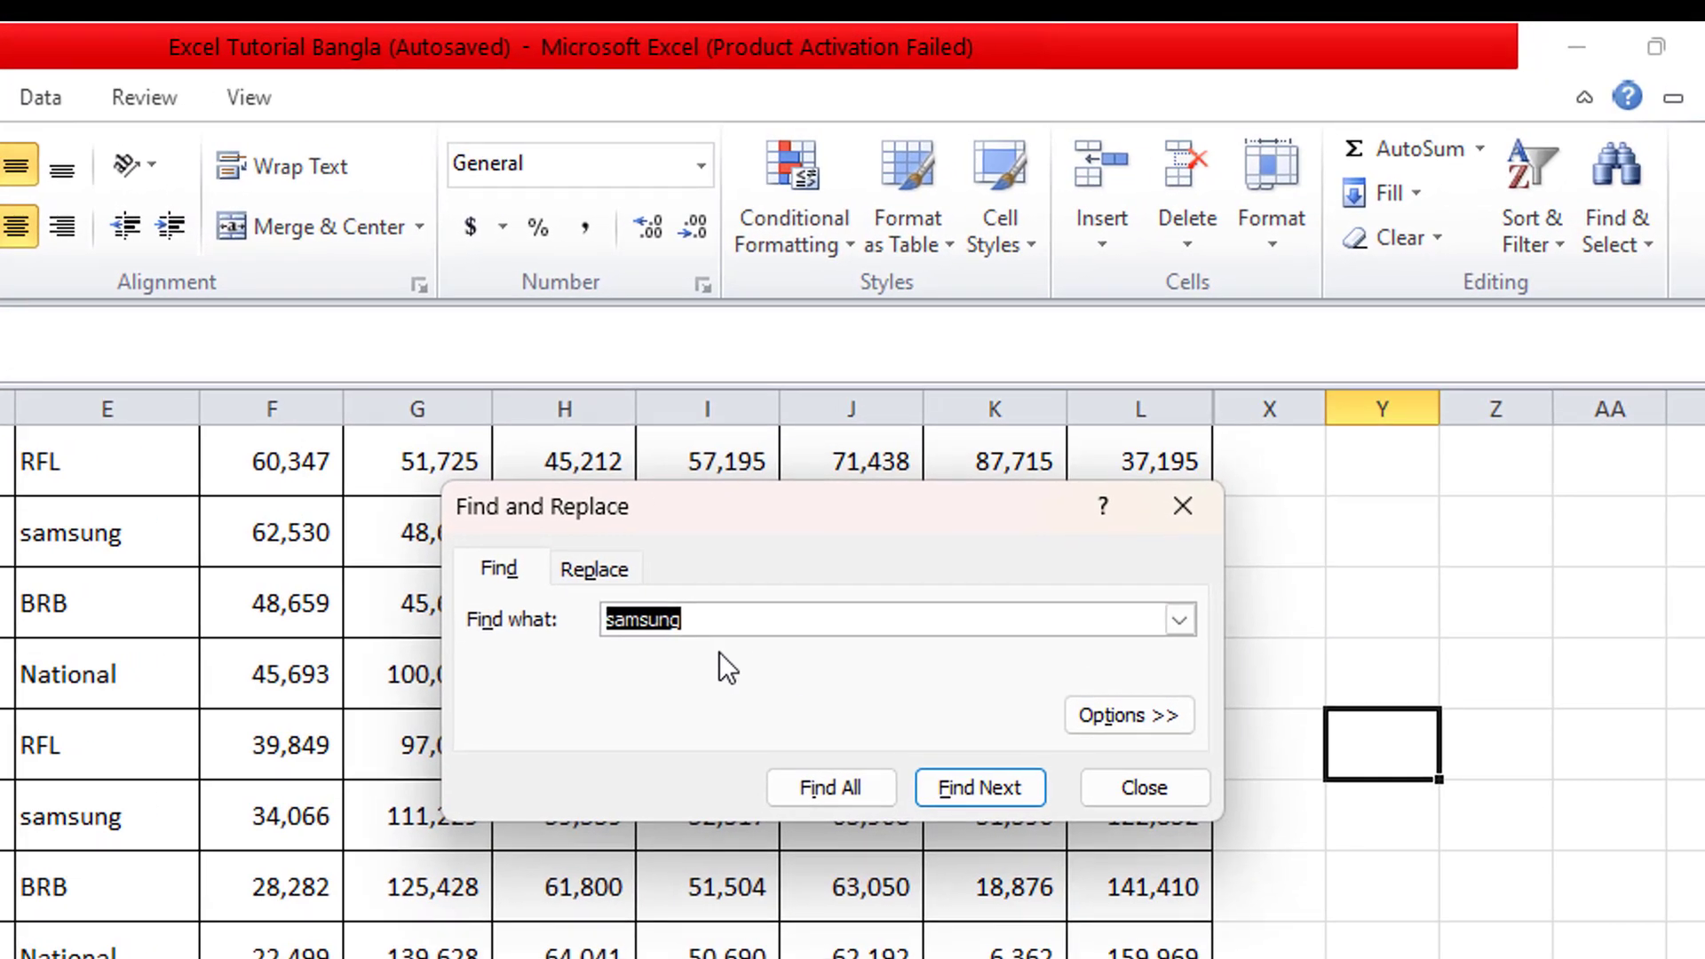
click(698, 622)
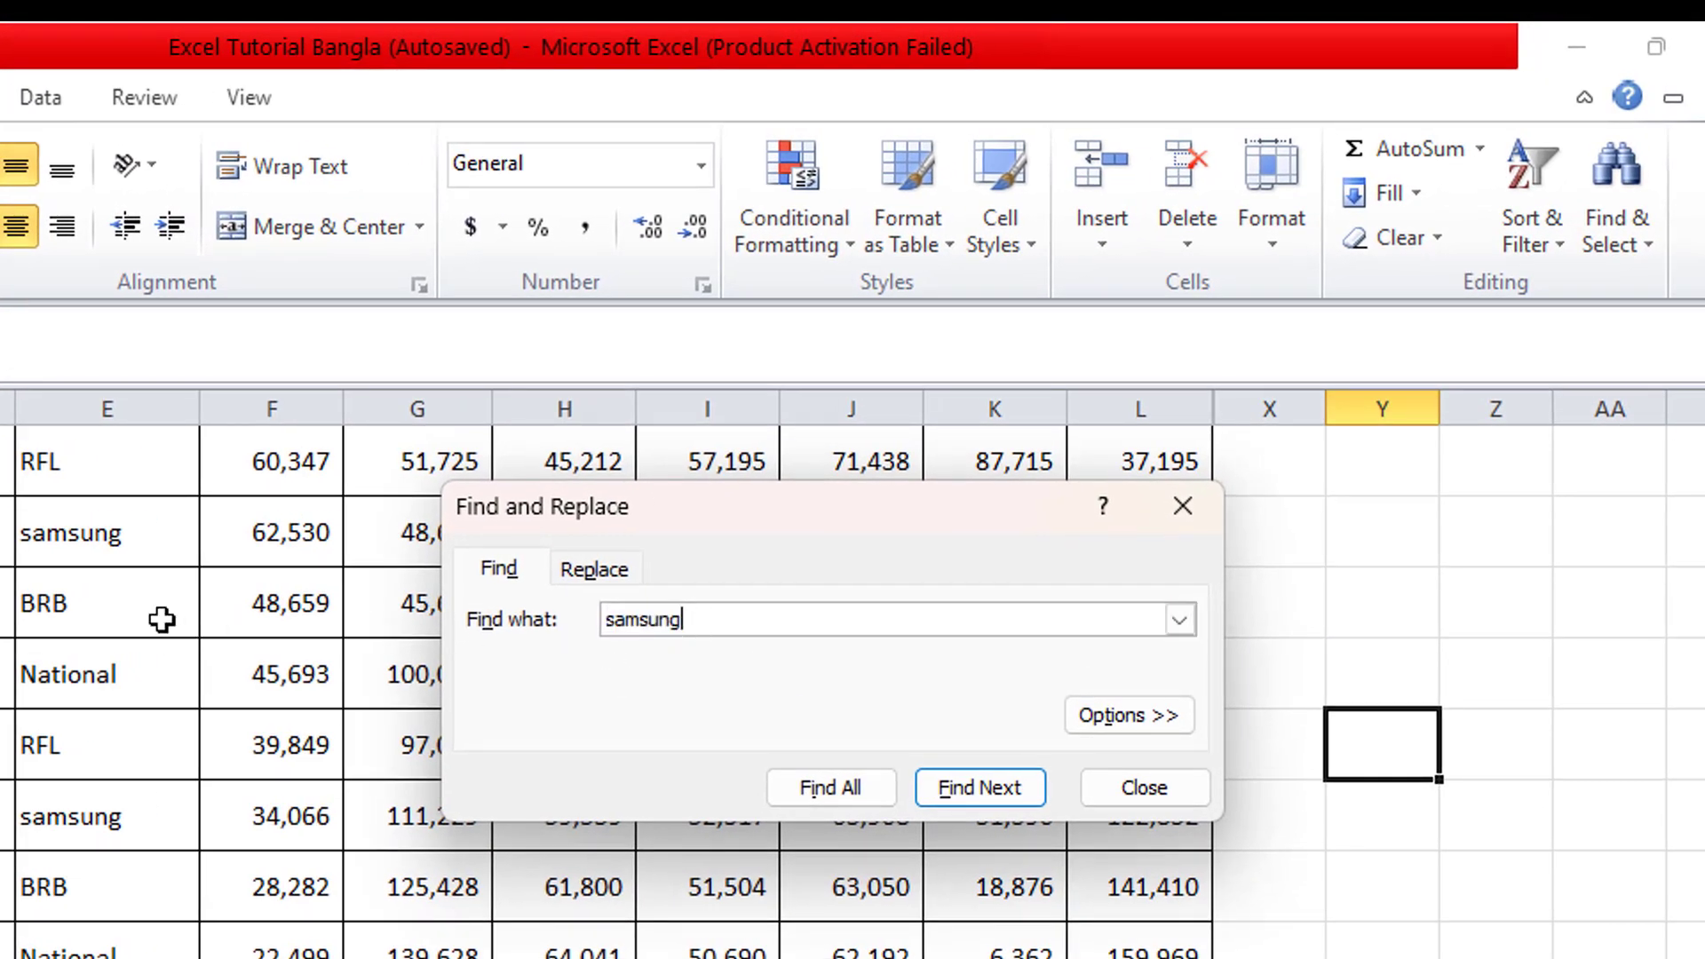
click(271, 604)
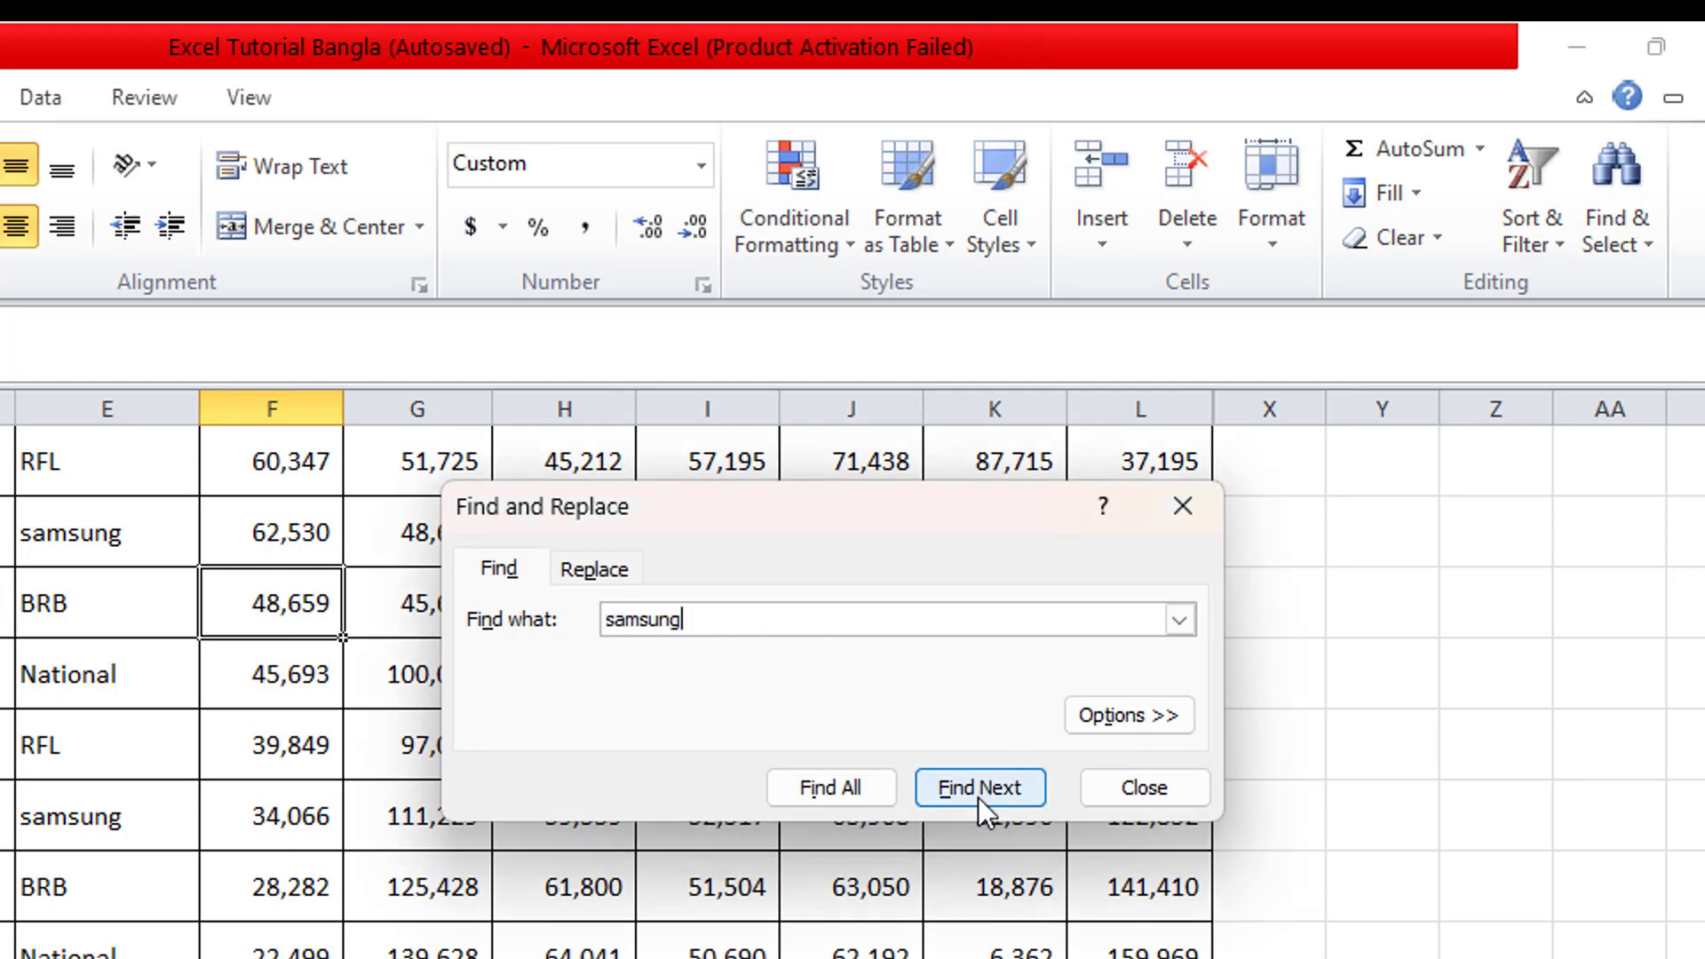
click(1006, 784)
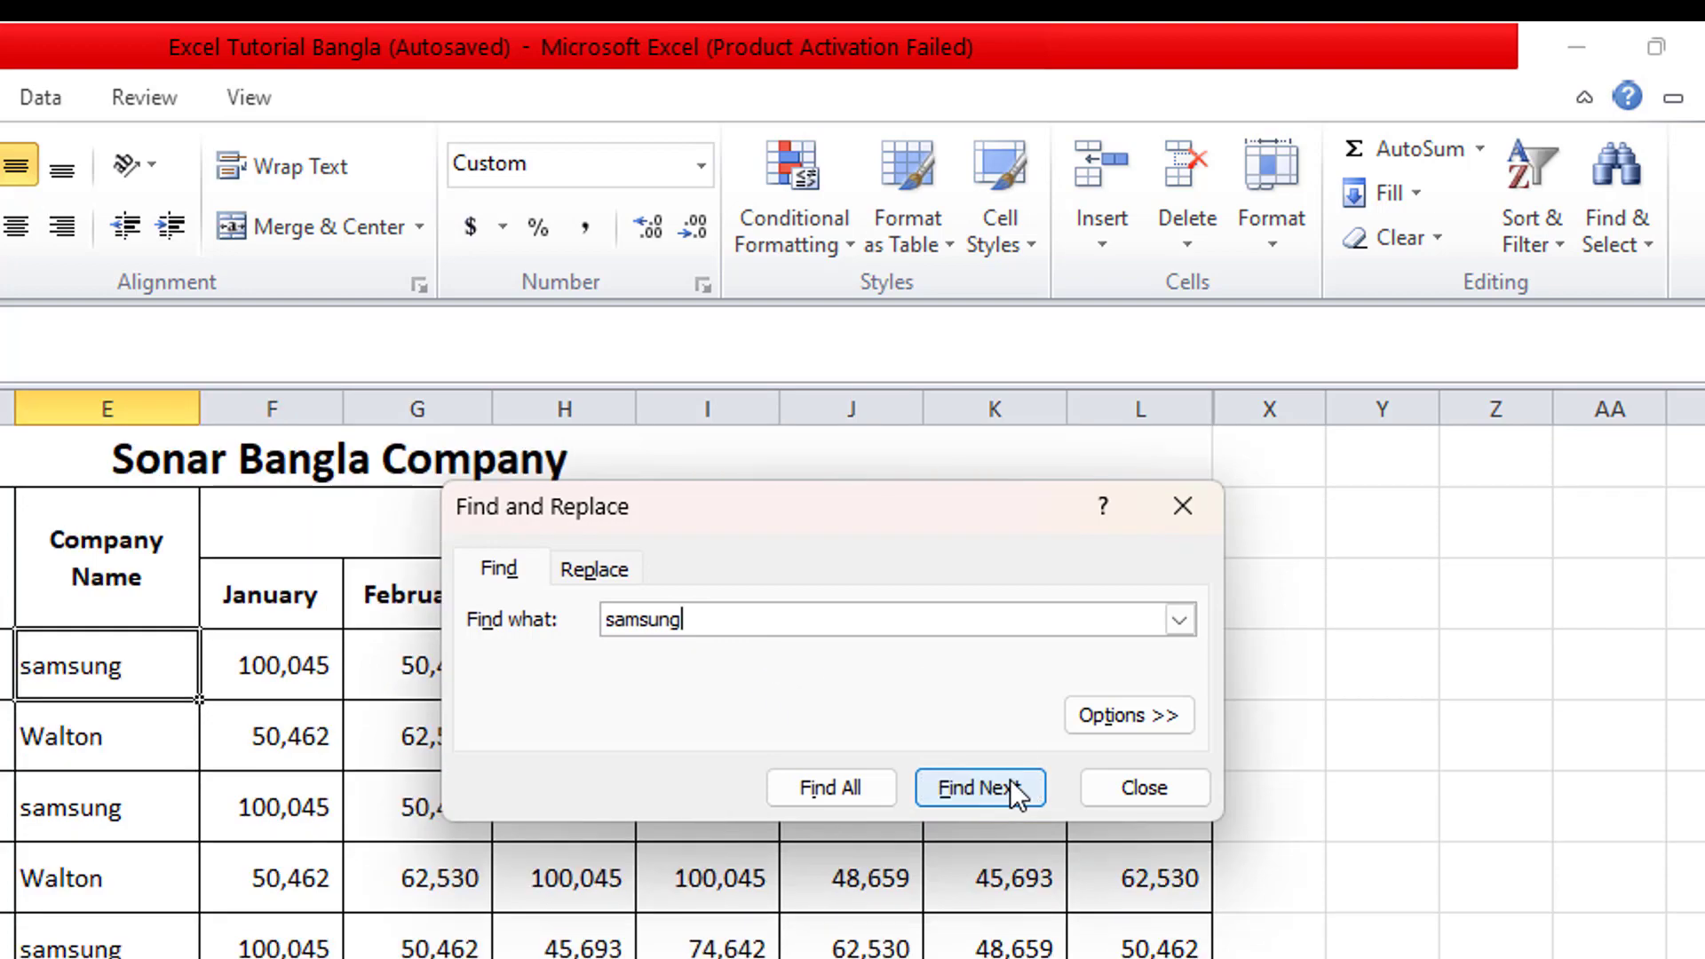
click(1009, 791)
click(1010, 791)
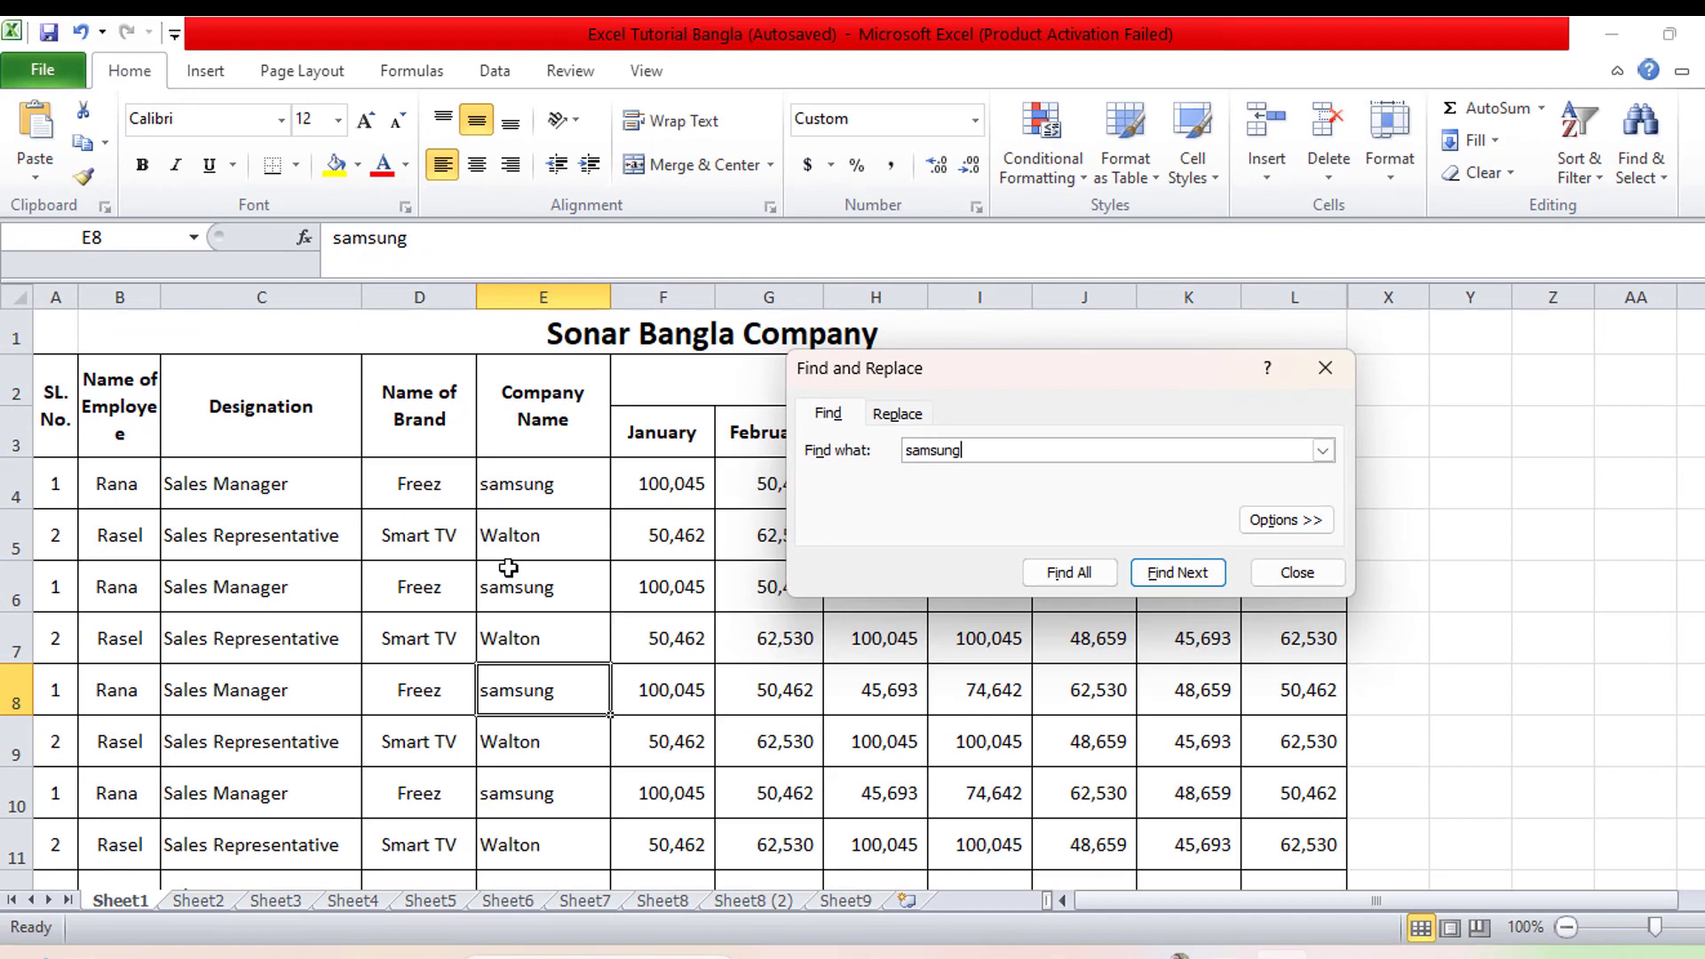
click(1180, 582)
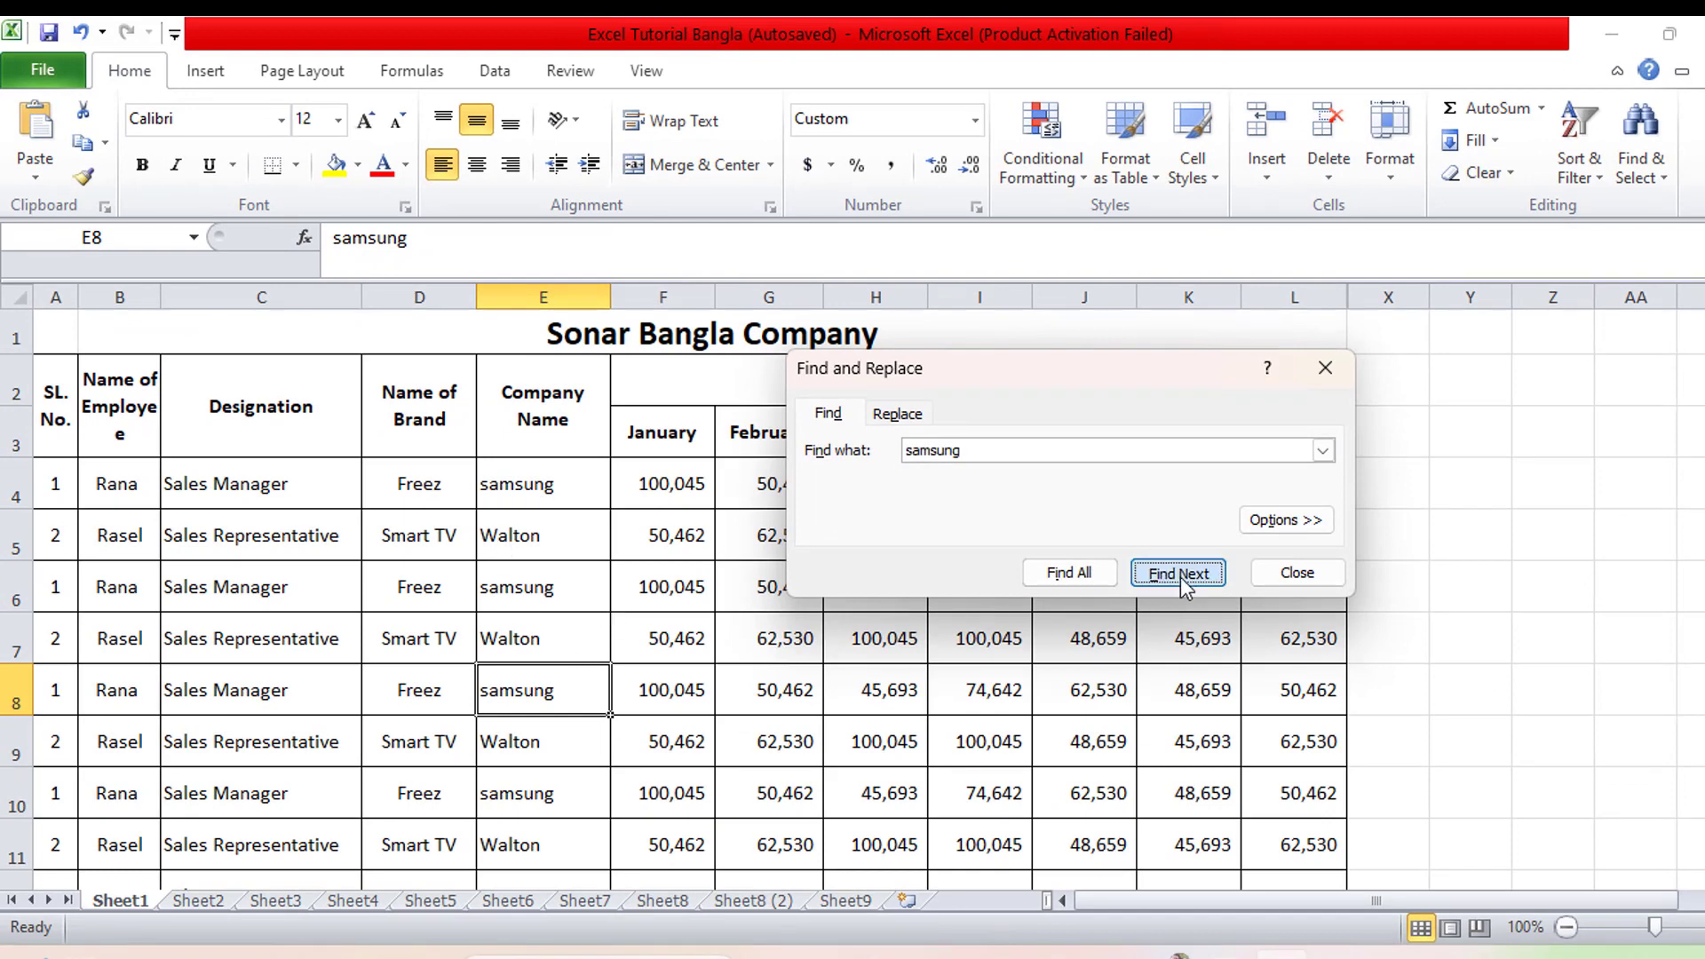
click(1180, 577)
click(1180, 578)
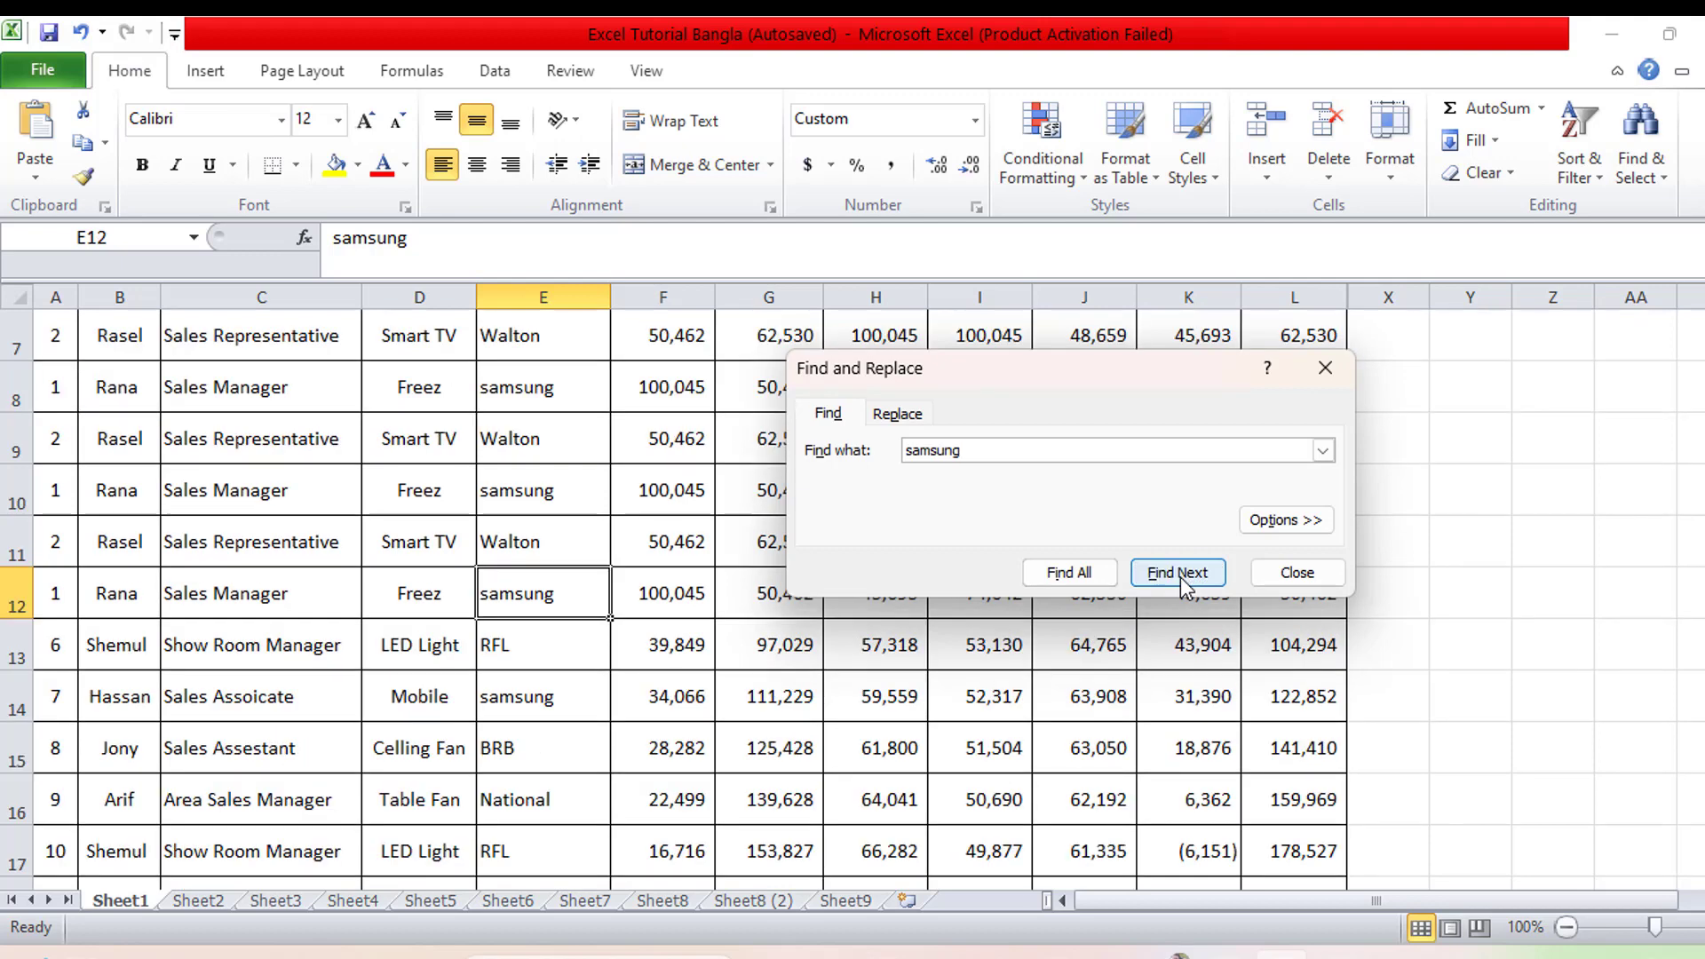
click(1181, 577)
click(1180, 577)
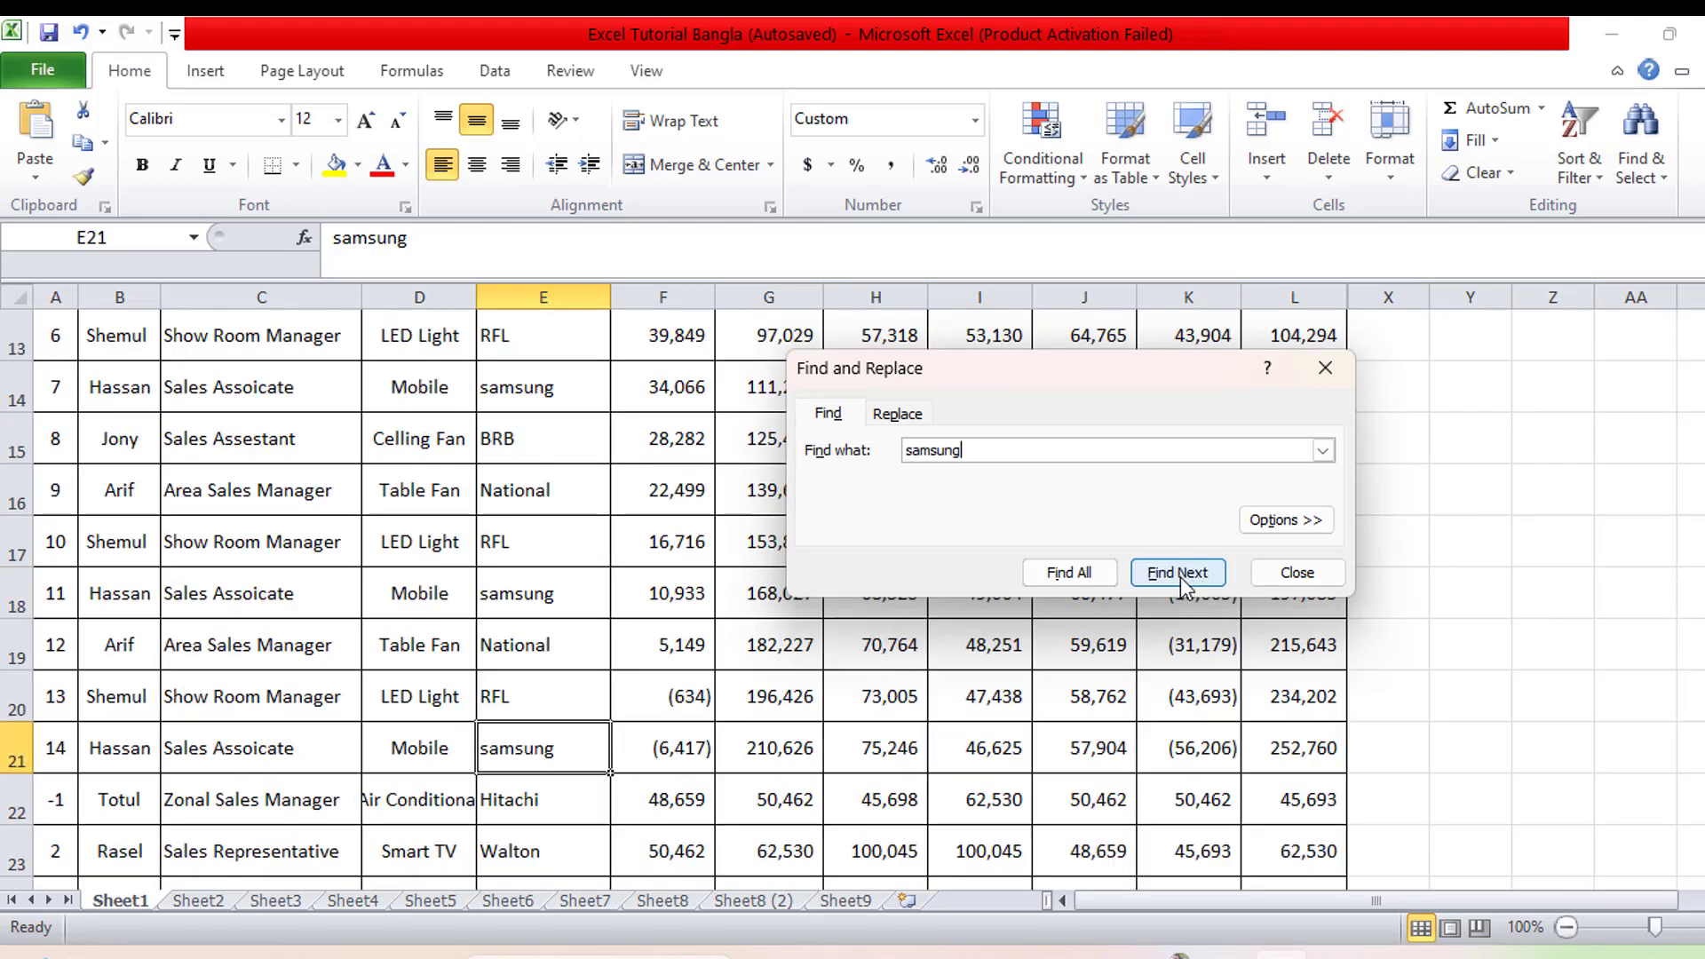
click(1206, 575)
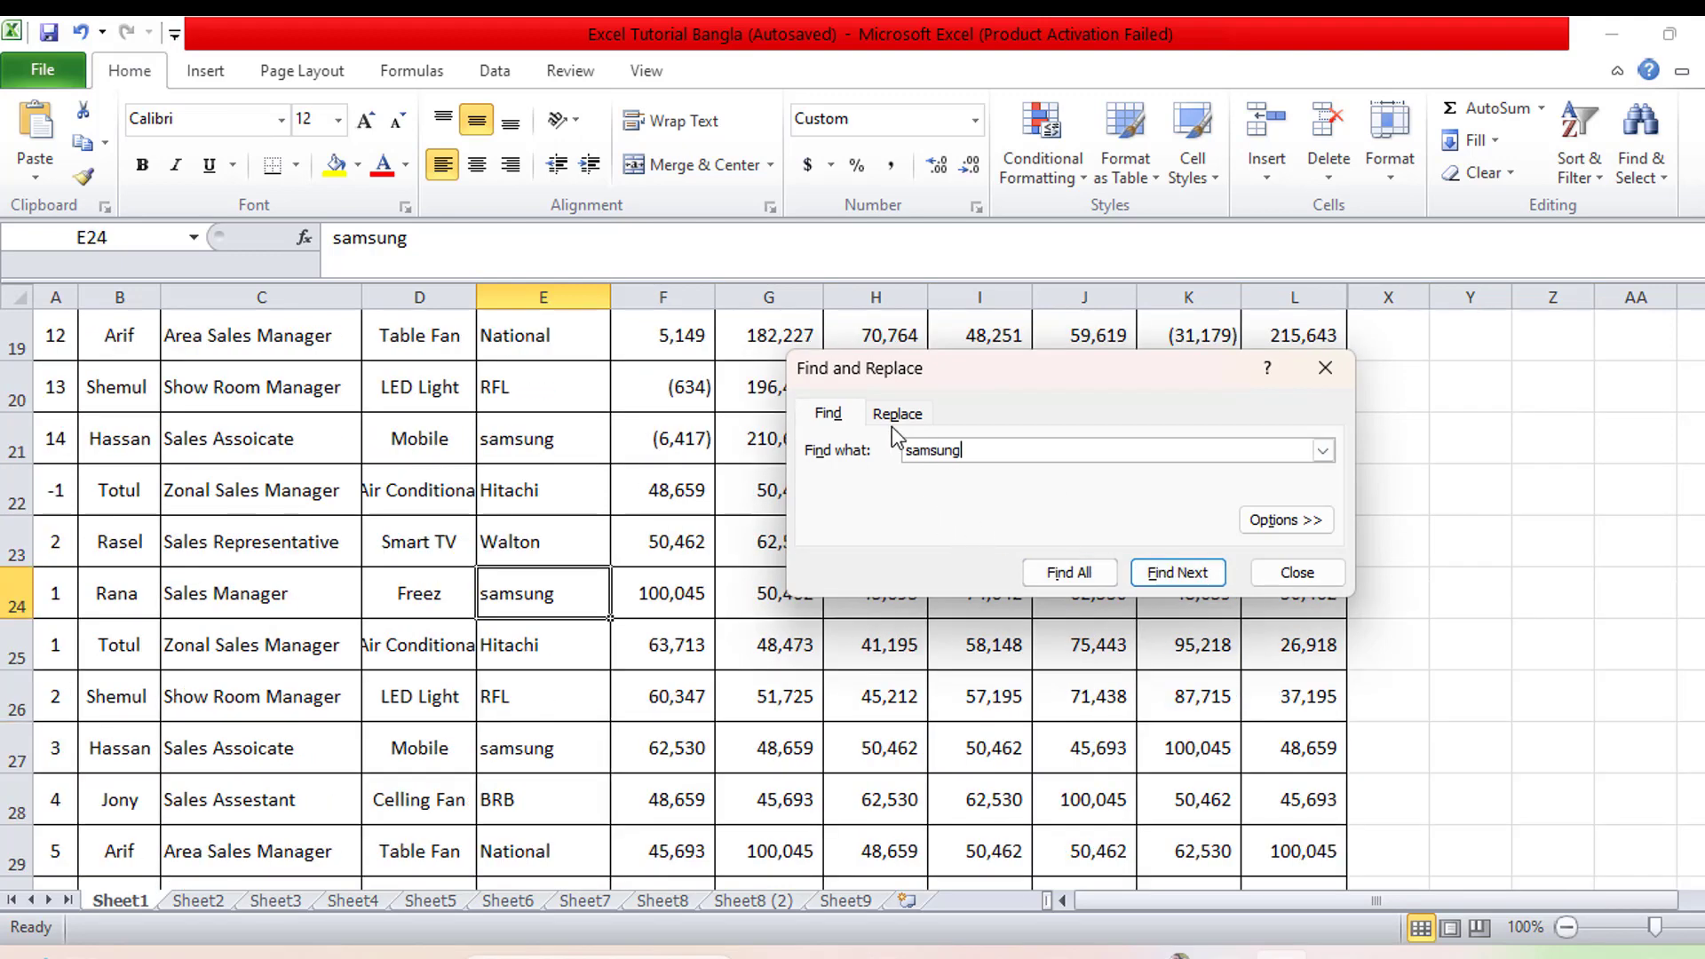
Step: Set up a replacement of "samsung" with "samsung tv"
click(915, 419)
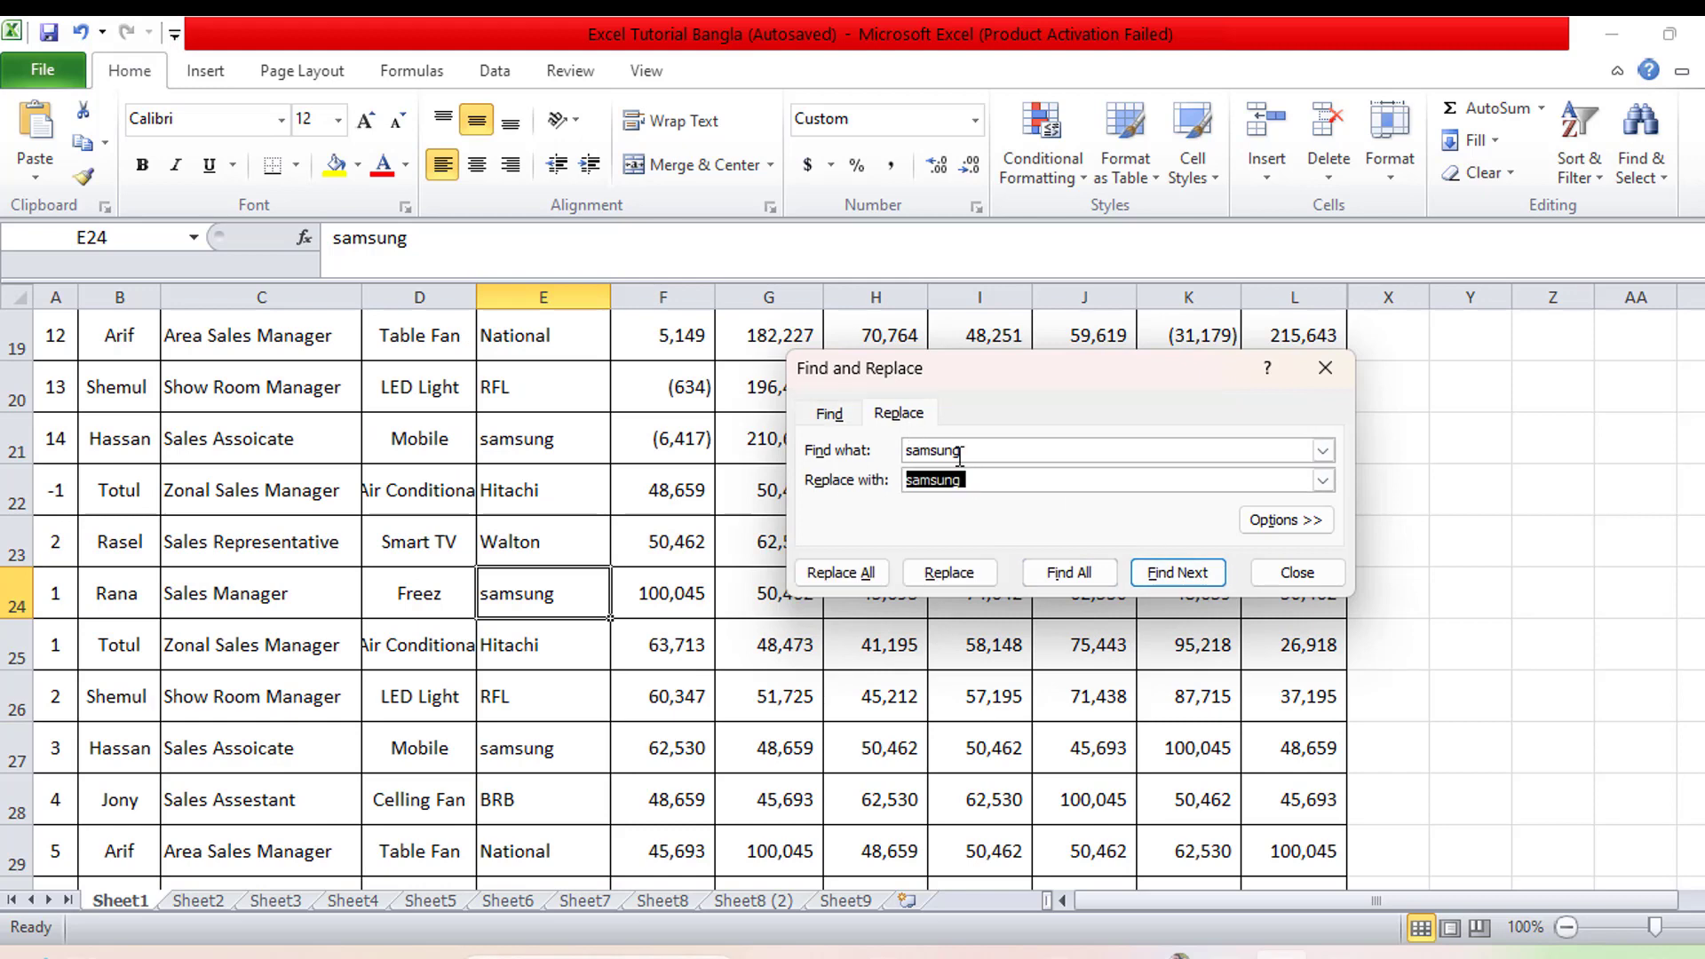
click(983, 452)
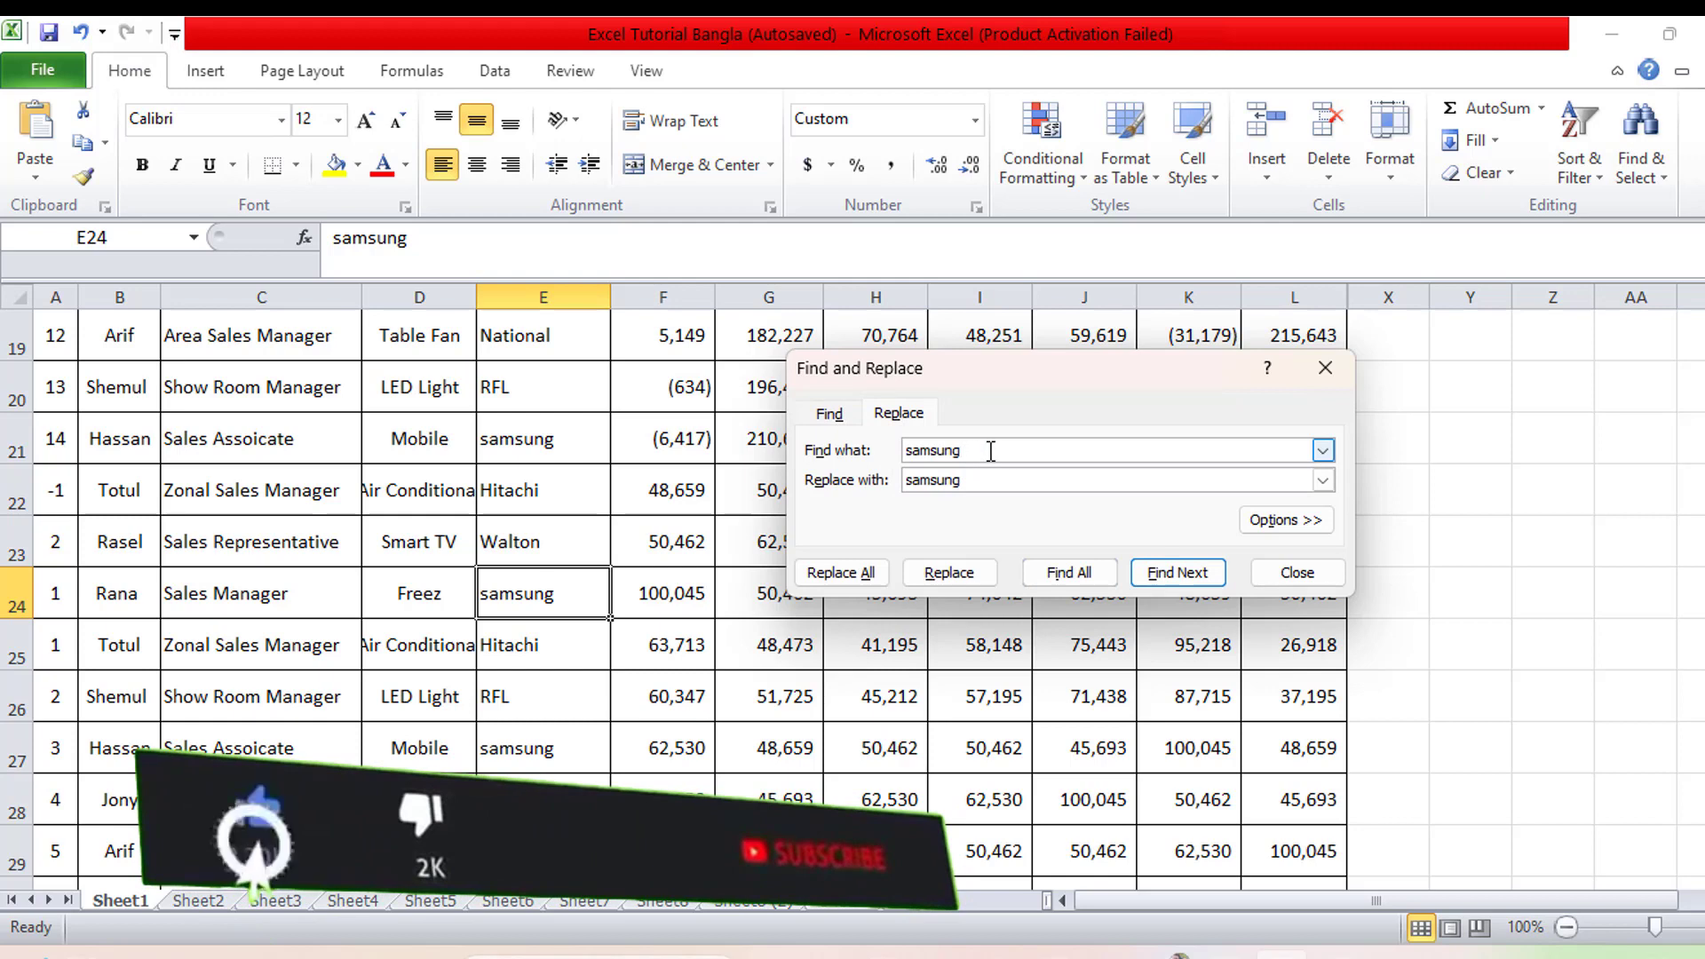
click(974, 482)
double_click(975, 484)
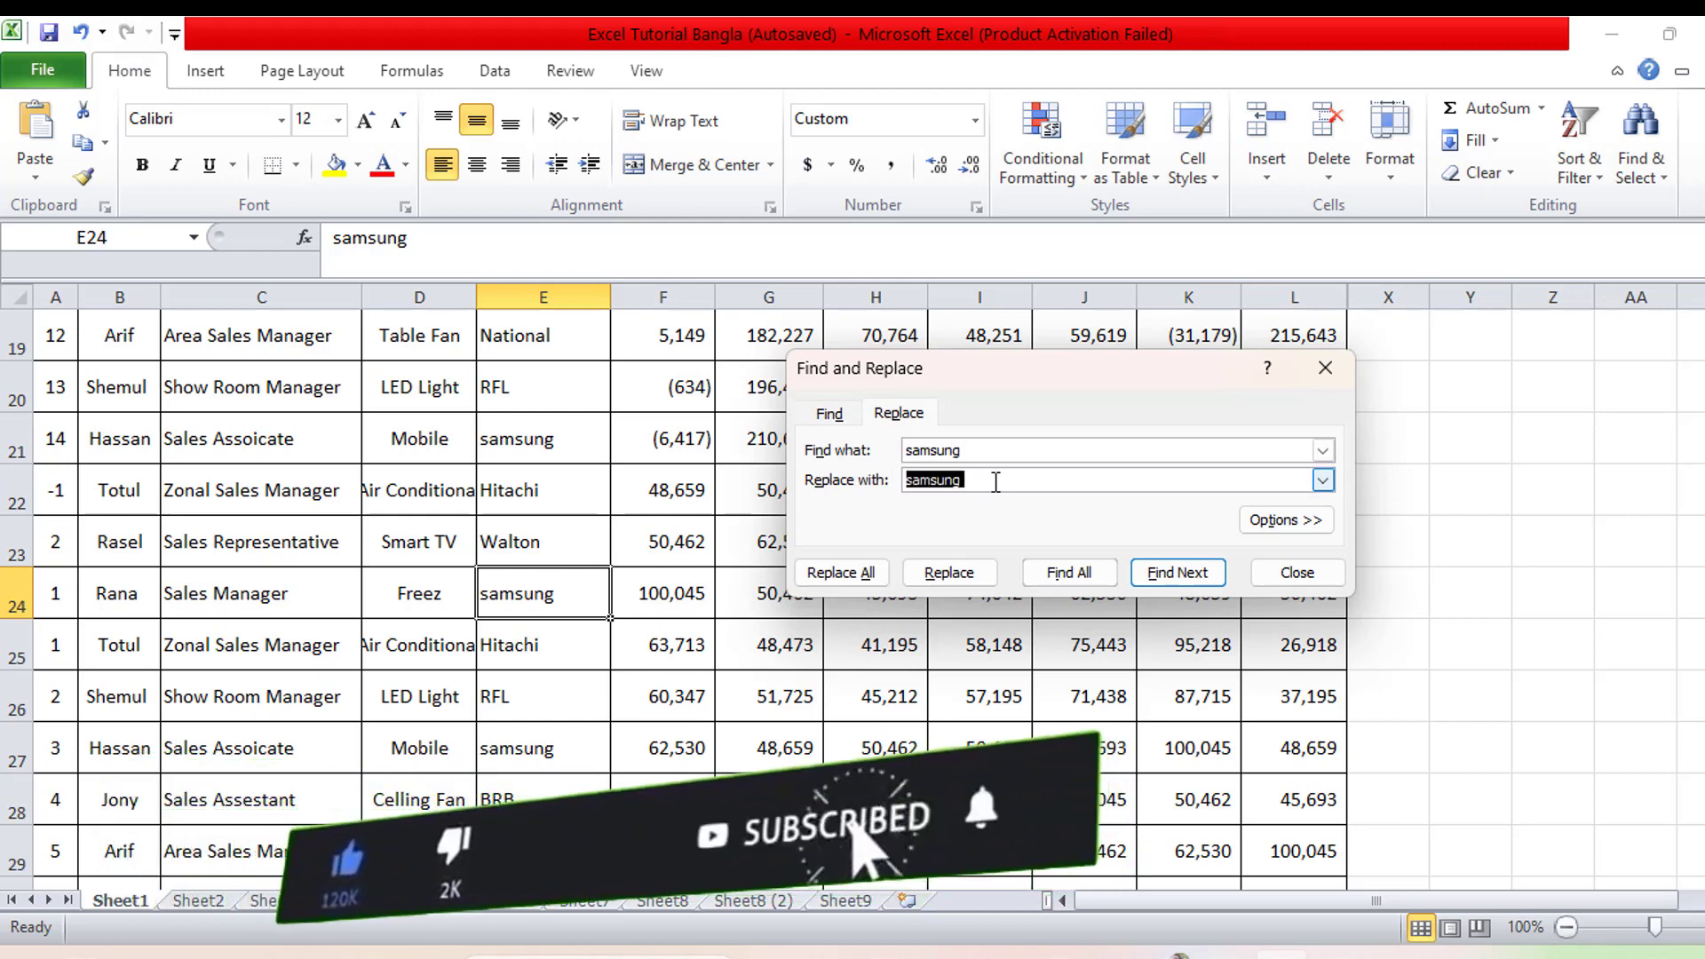
click(998, 480)
text(tv)
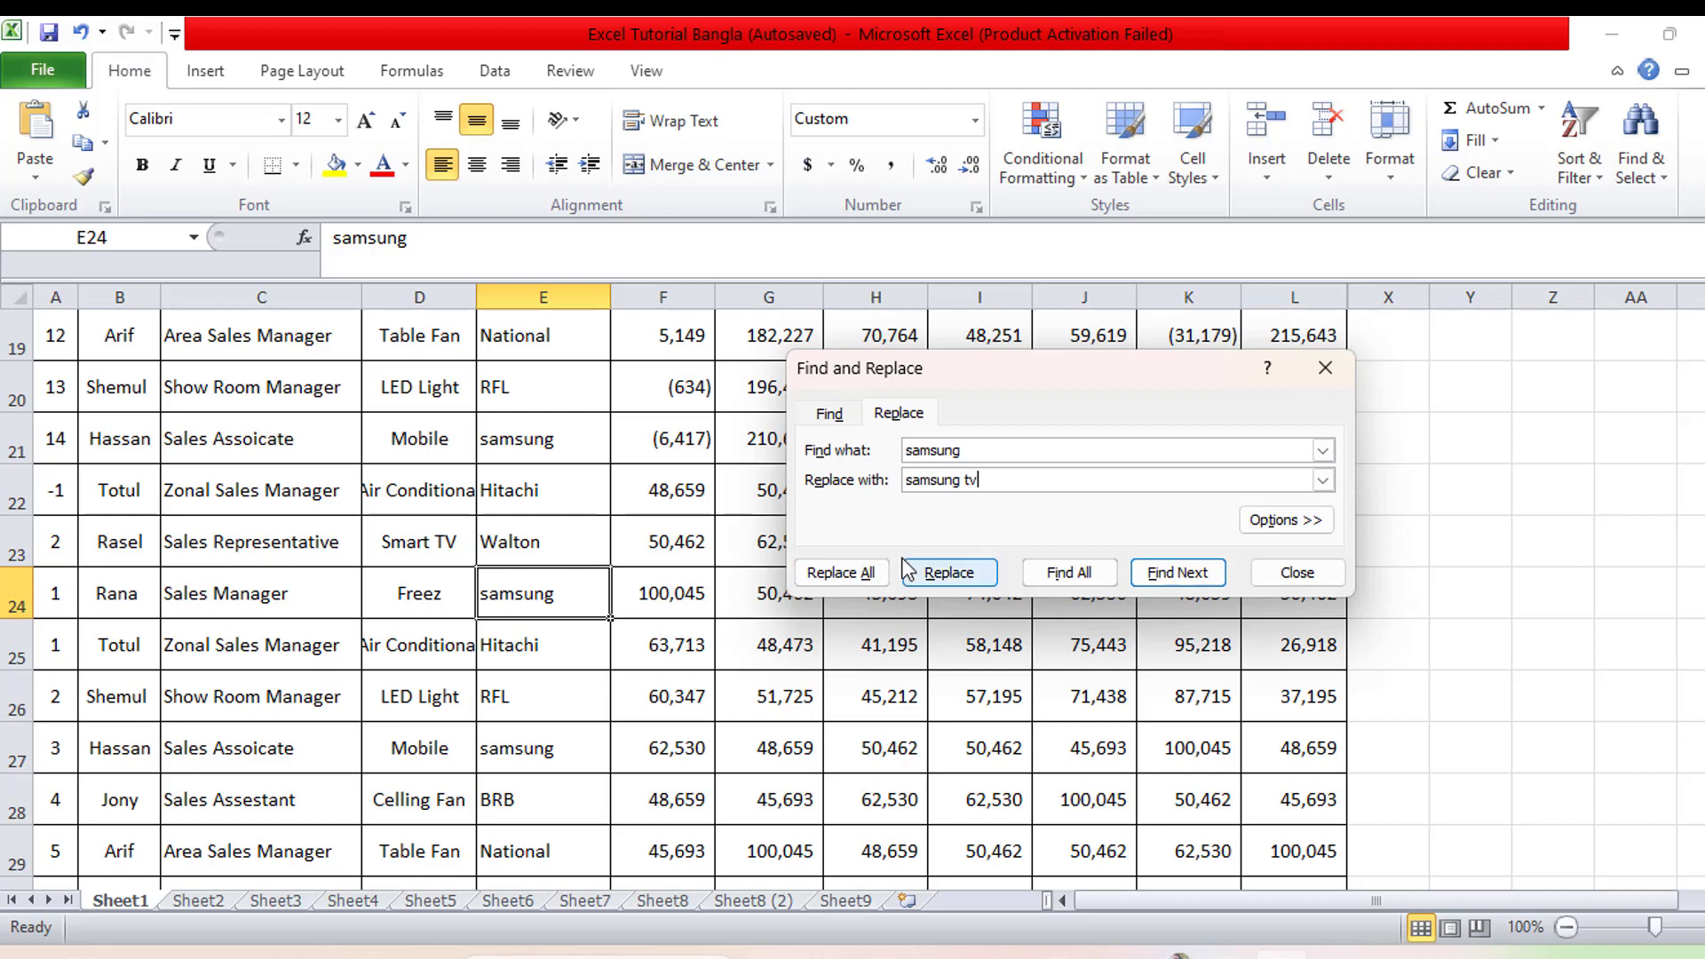
click(990, 450)
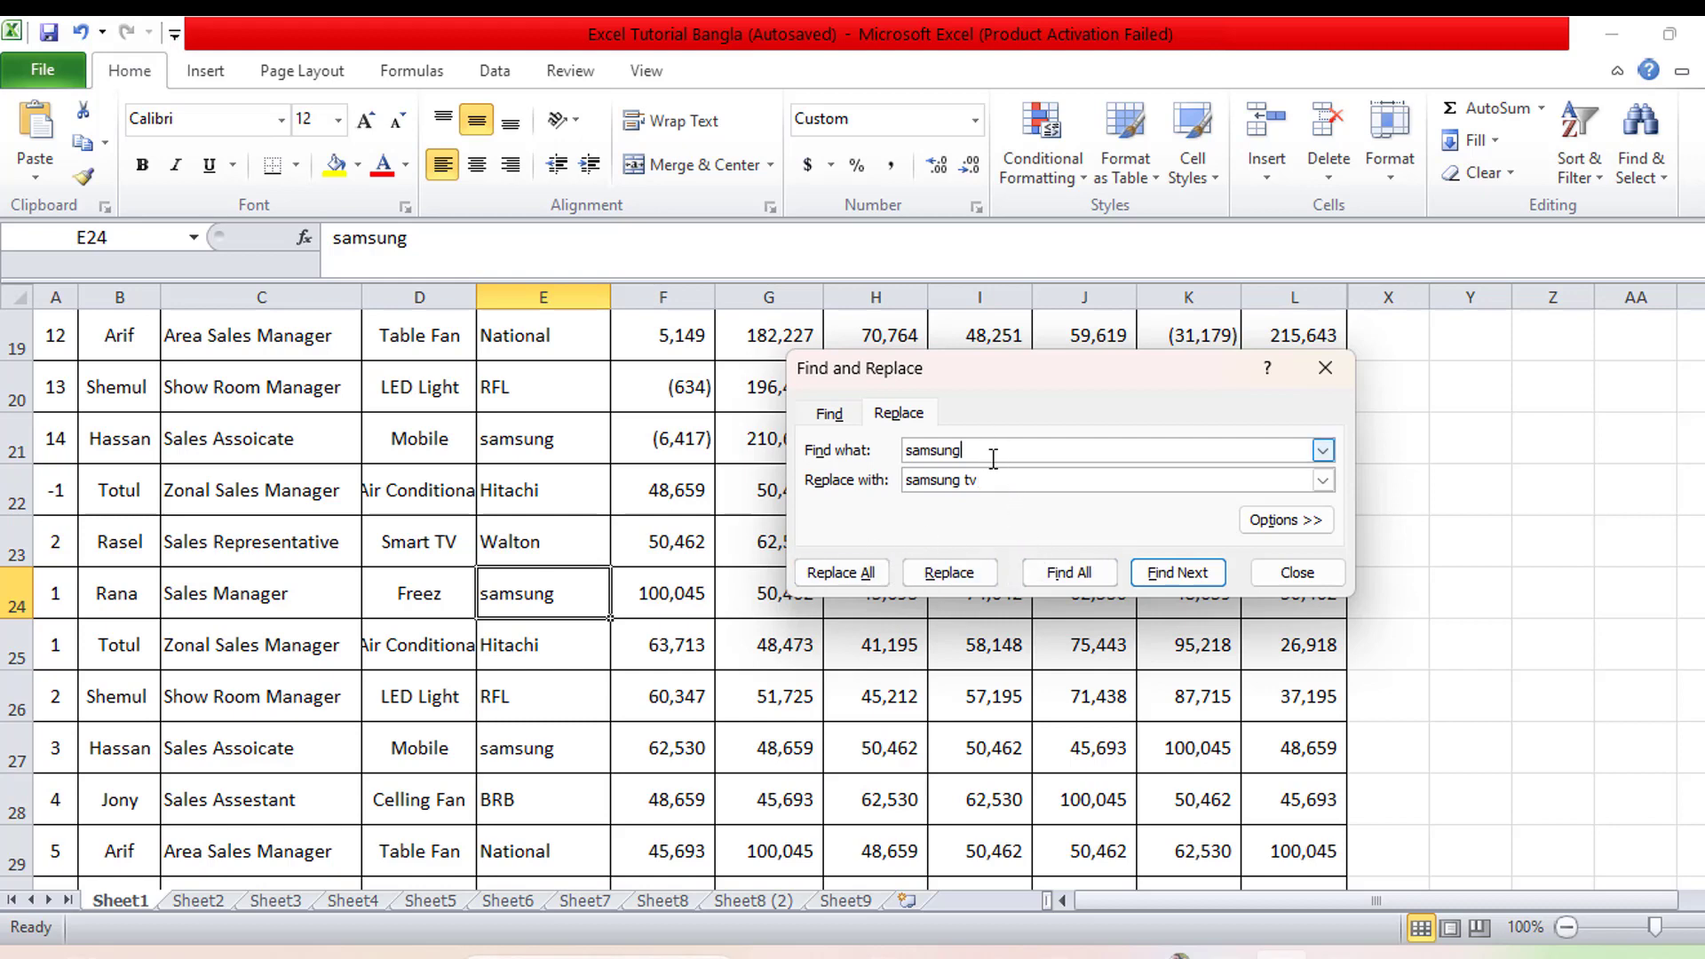
click(988, 474)
click(983, 449)
click(982, 475)
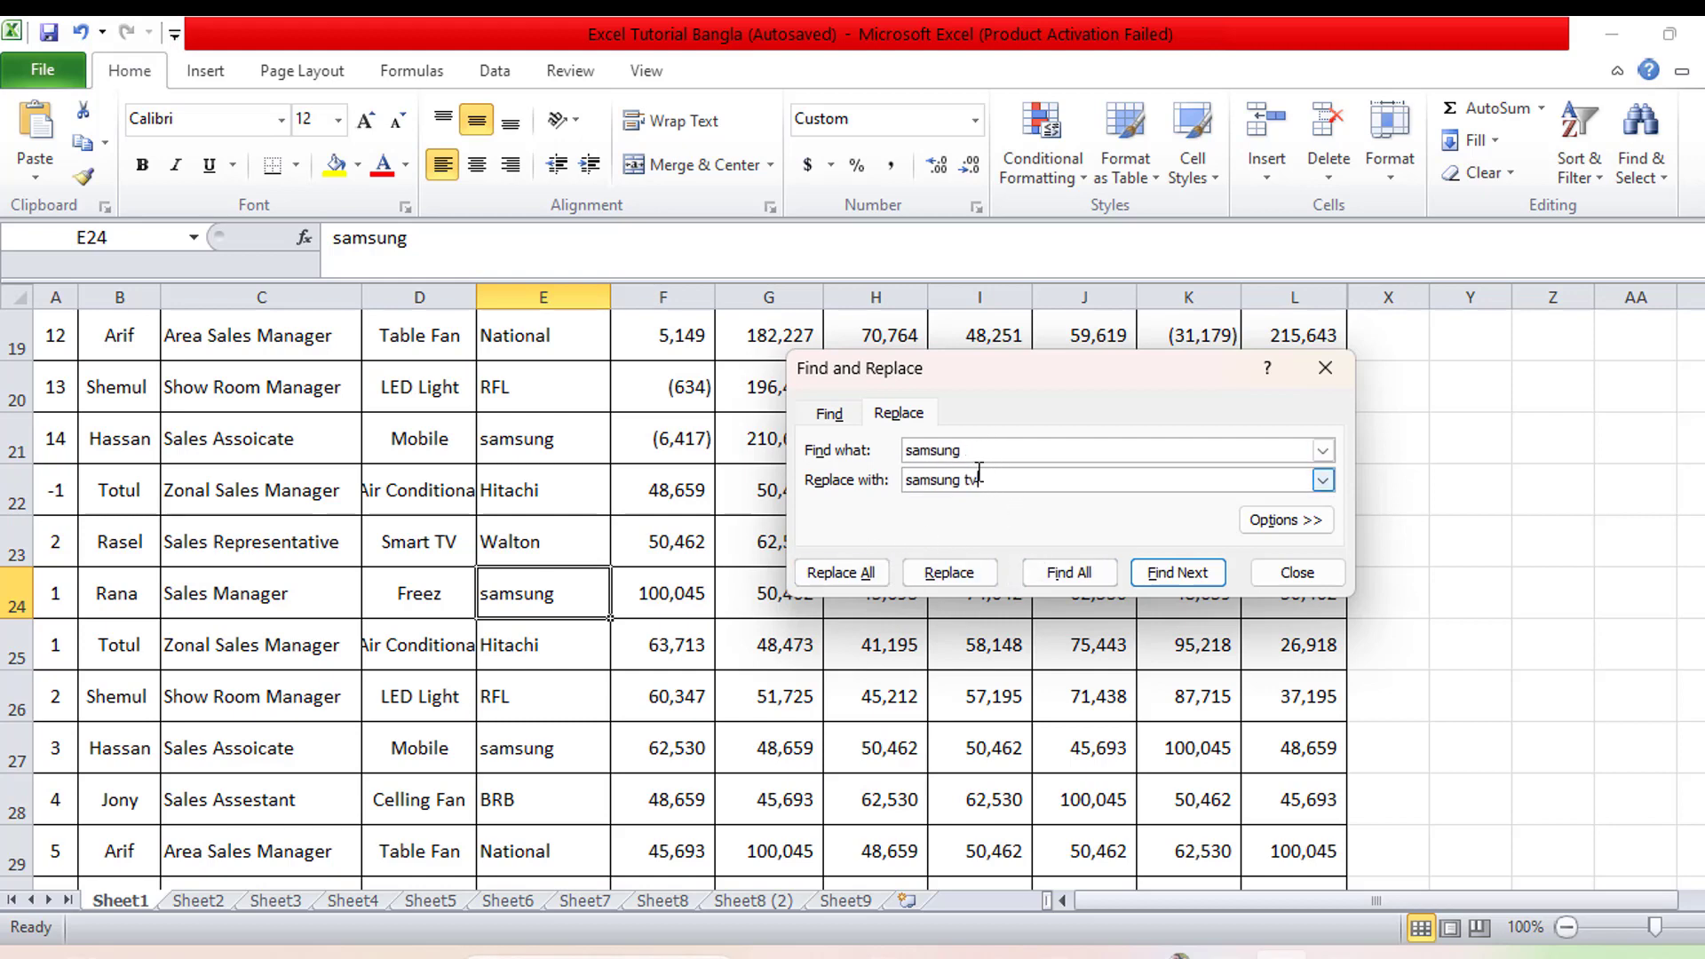
click(984, 454)
click(990, 479)
click(997, 448)
click(1009, 480)
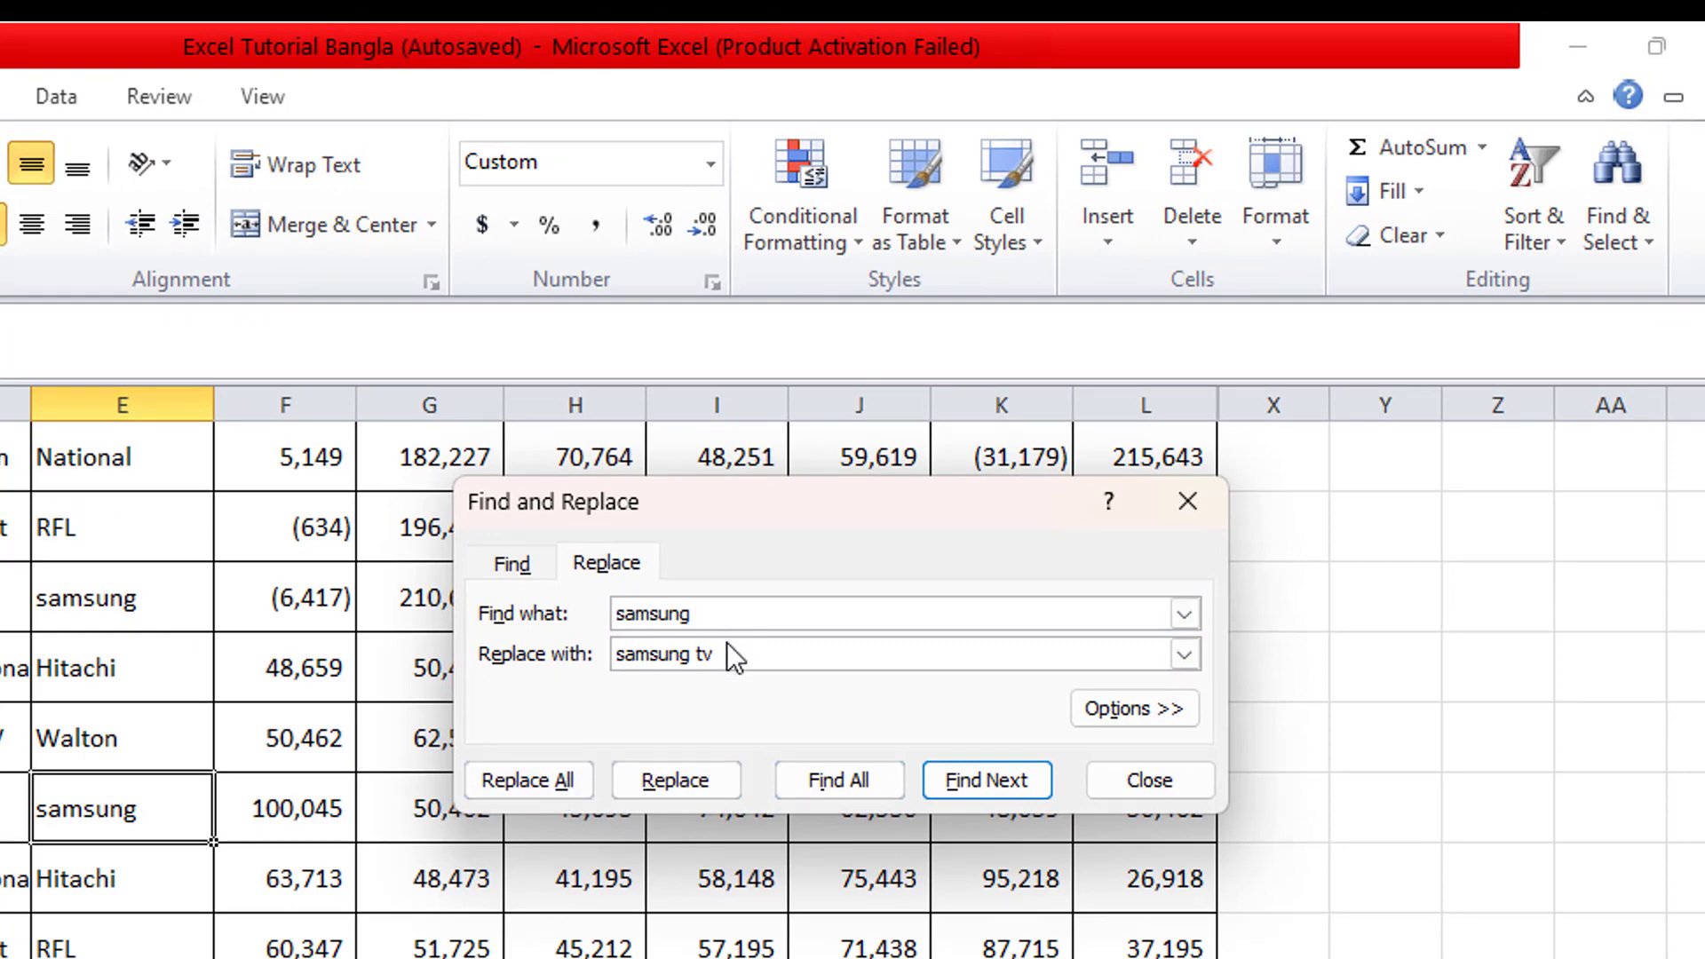
Step: Replace all occurrences of "samsung" with "samsung tv" and dismiss the completion message
drag(741, 641, 548, 731)
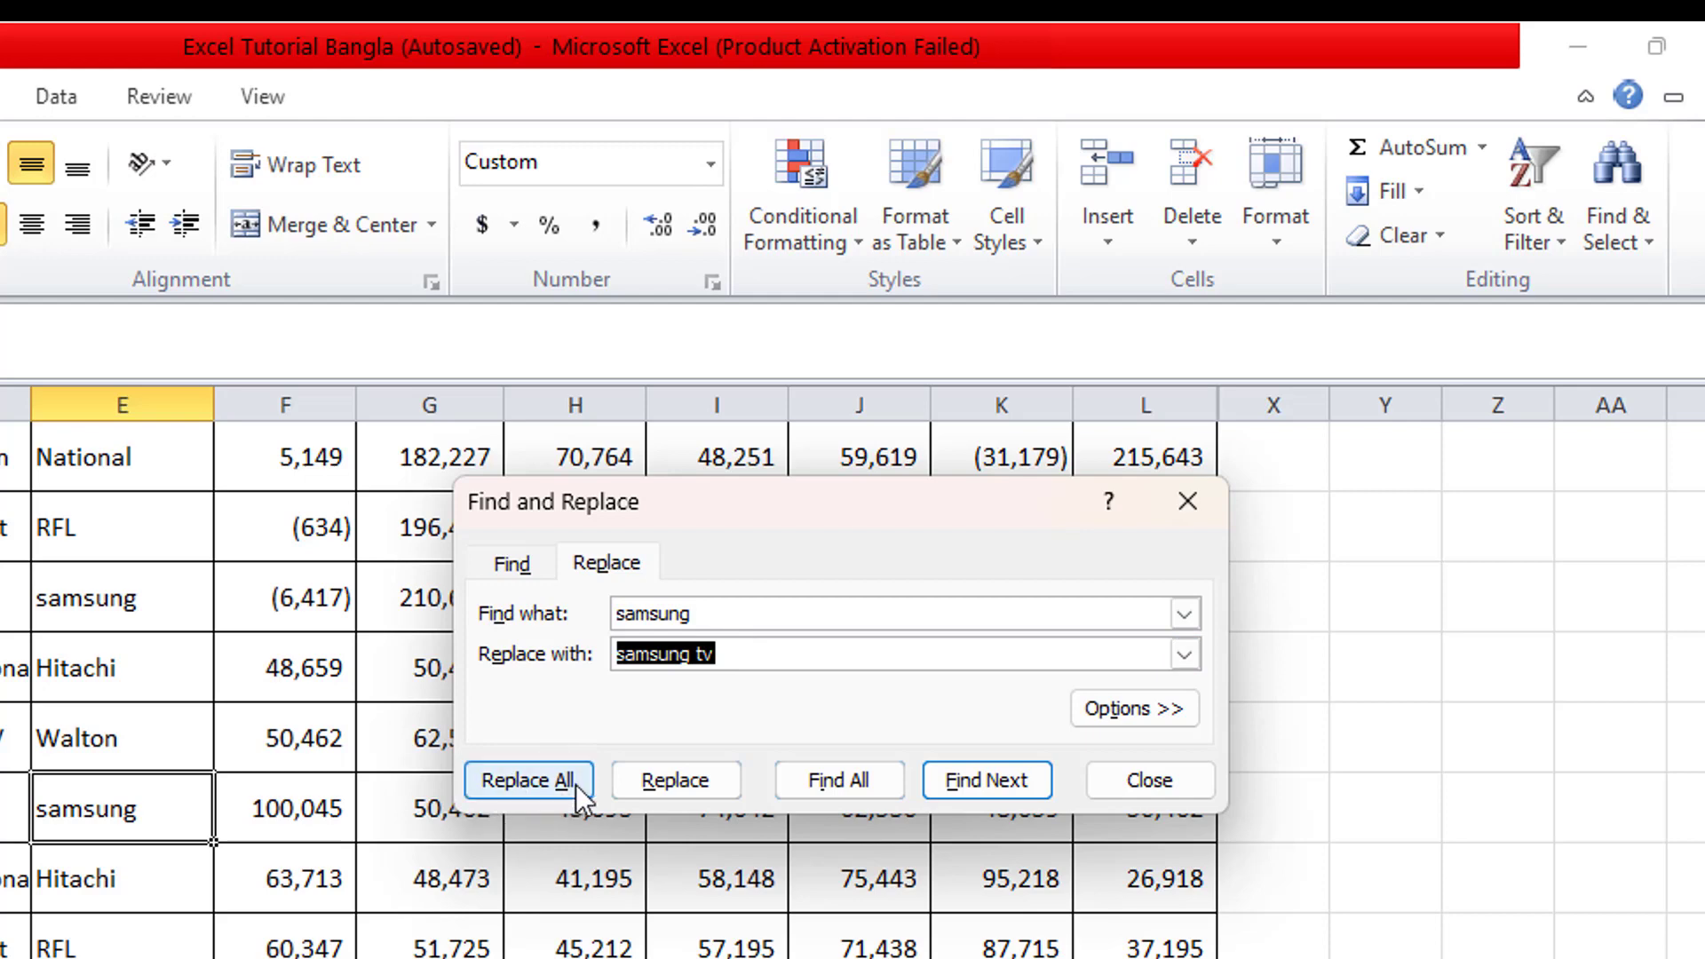
click(525, 786)
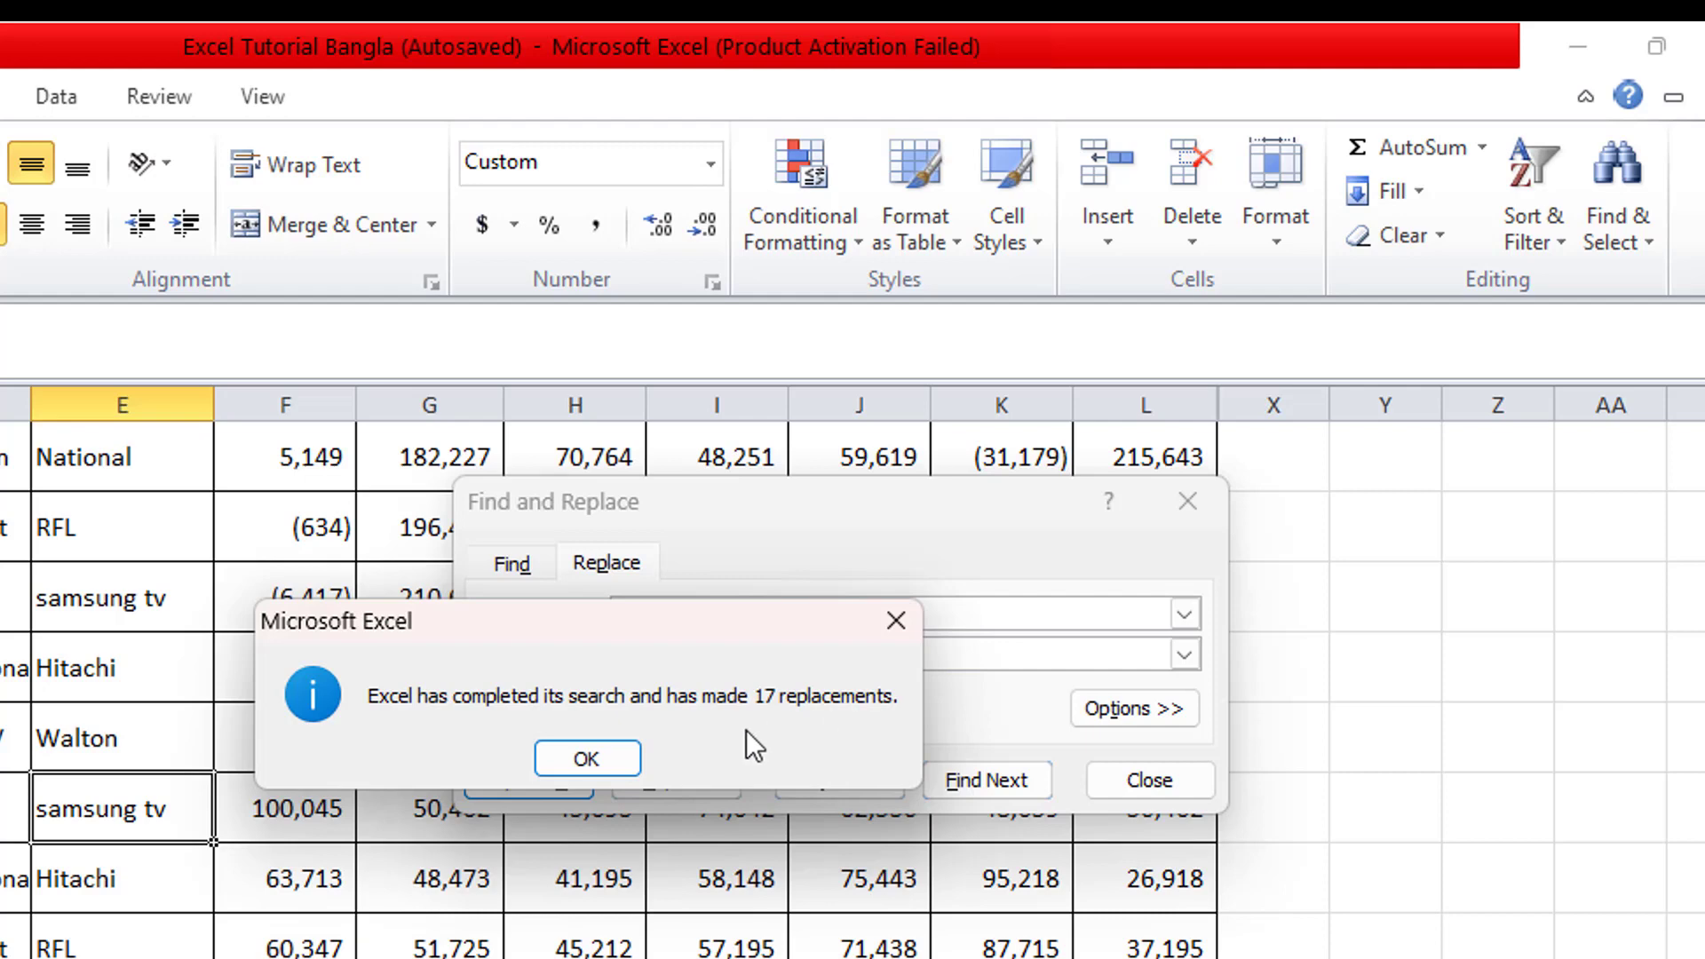
click(586, 759)
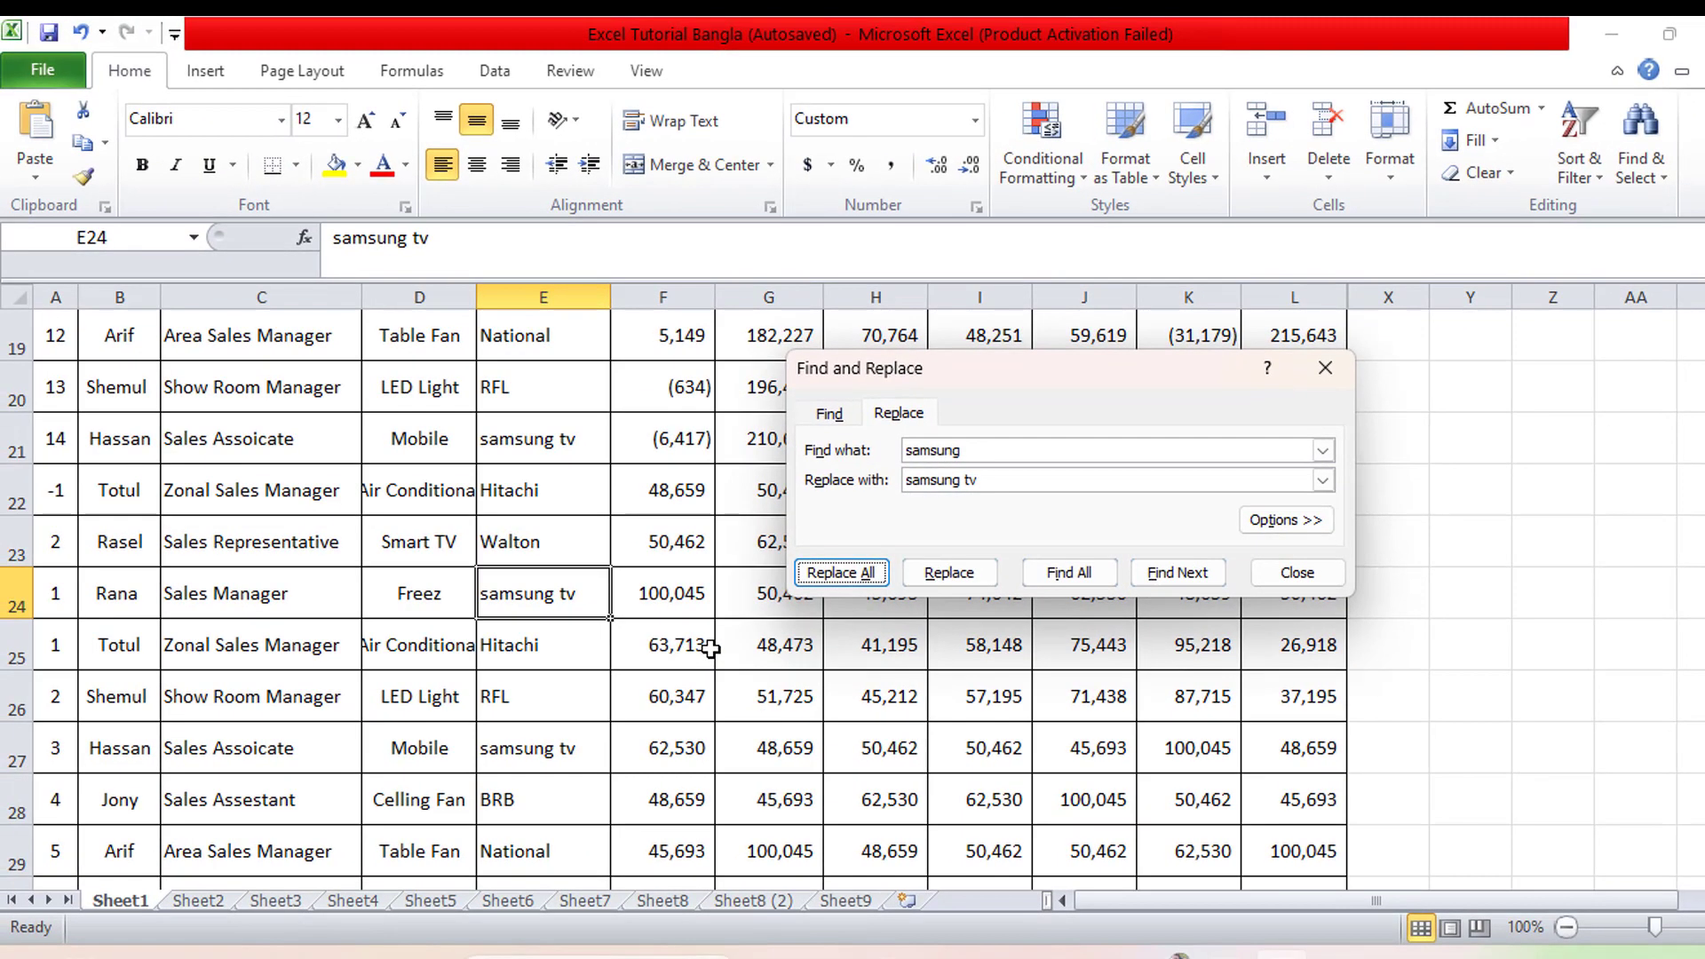
Step: Search for "samsung" again and step through the matches in Sheet1 to check the replaced company names
click(573, 451)
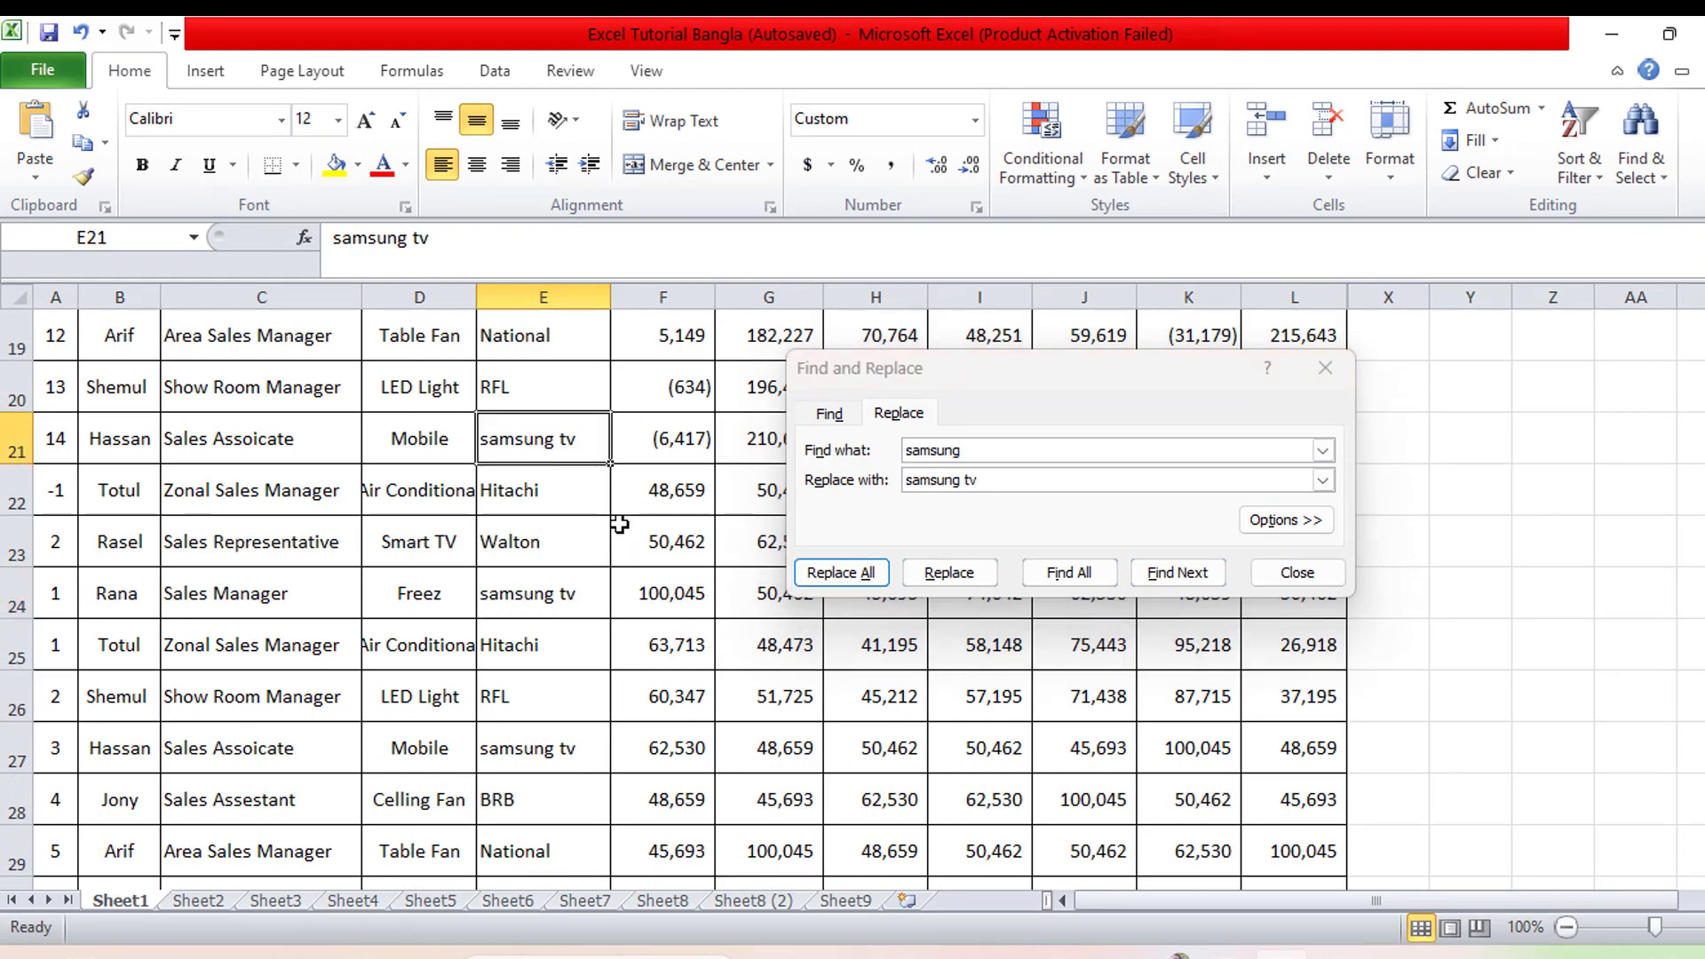
click(829, 413)
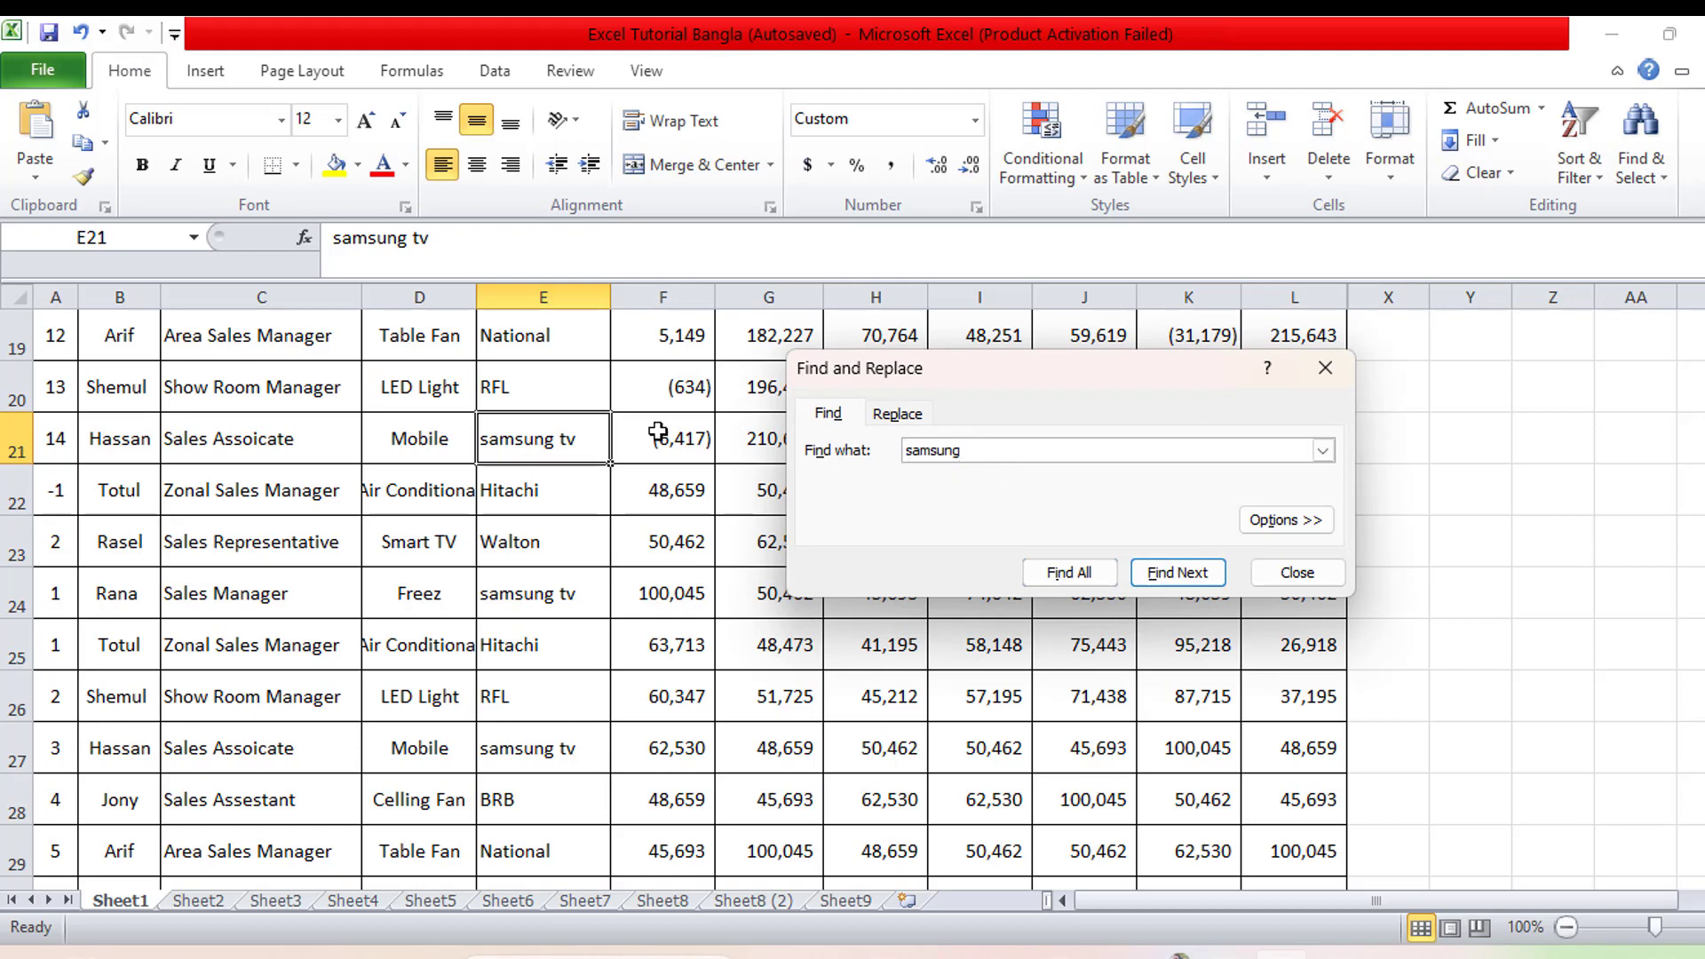
click(724, 632)
click(1159, 576)
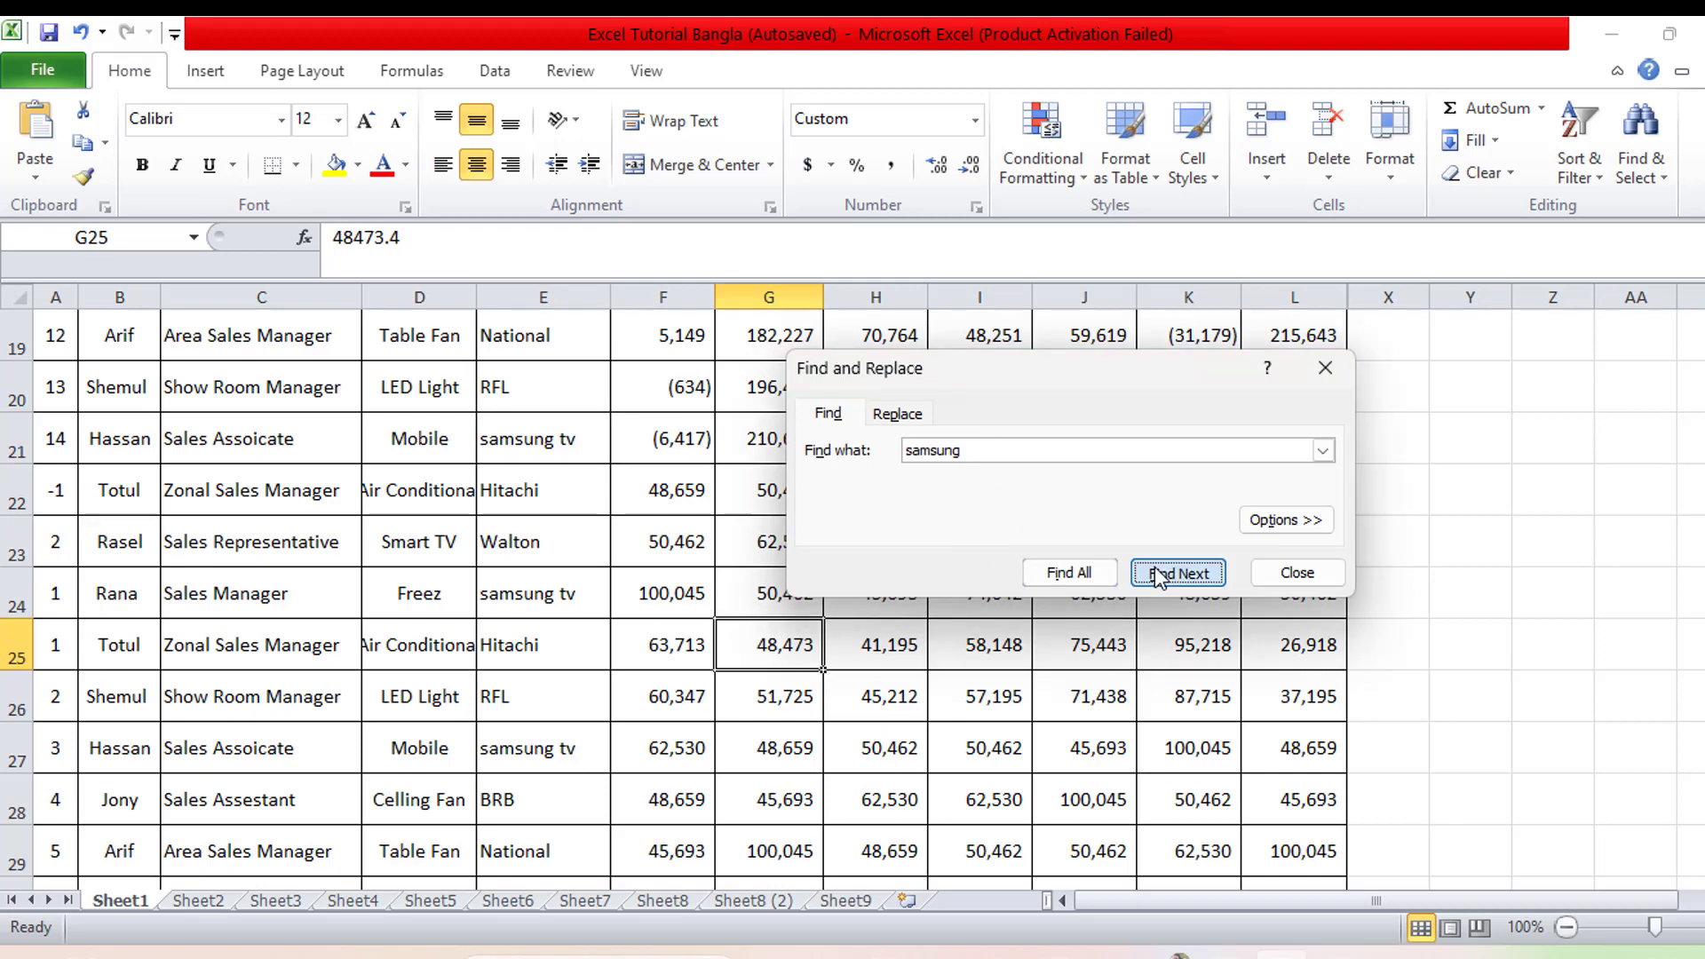
click(1150, 576)
click(1148, 577)
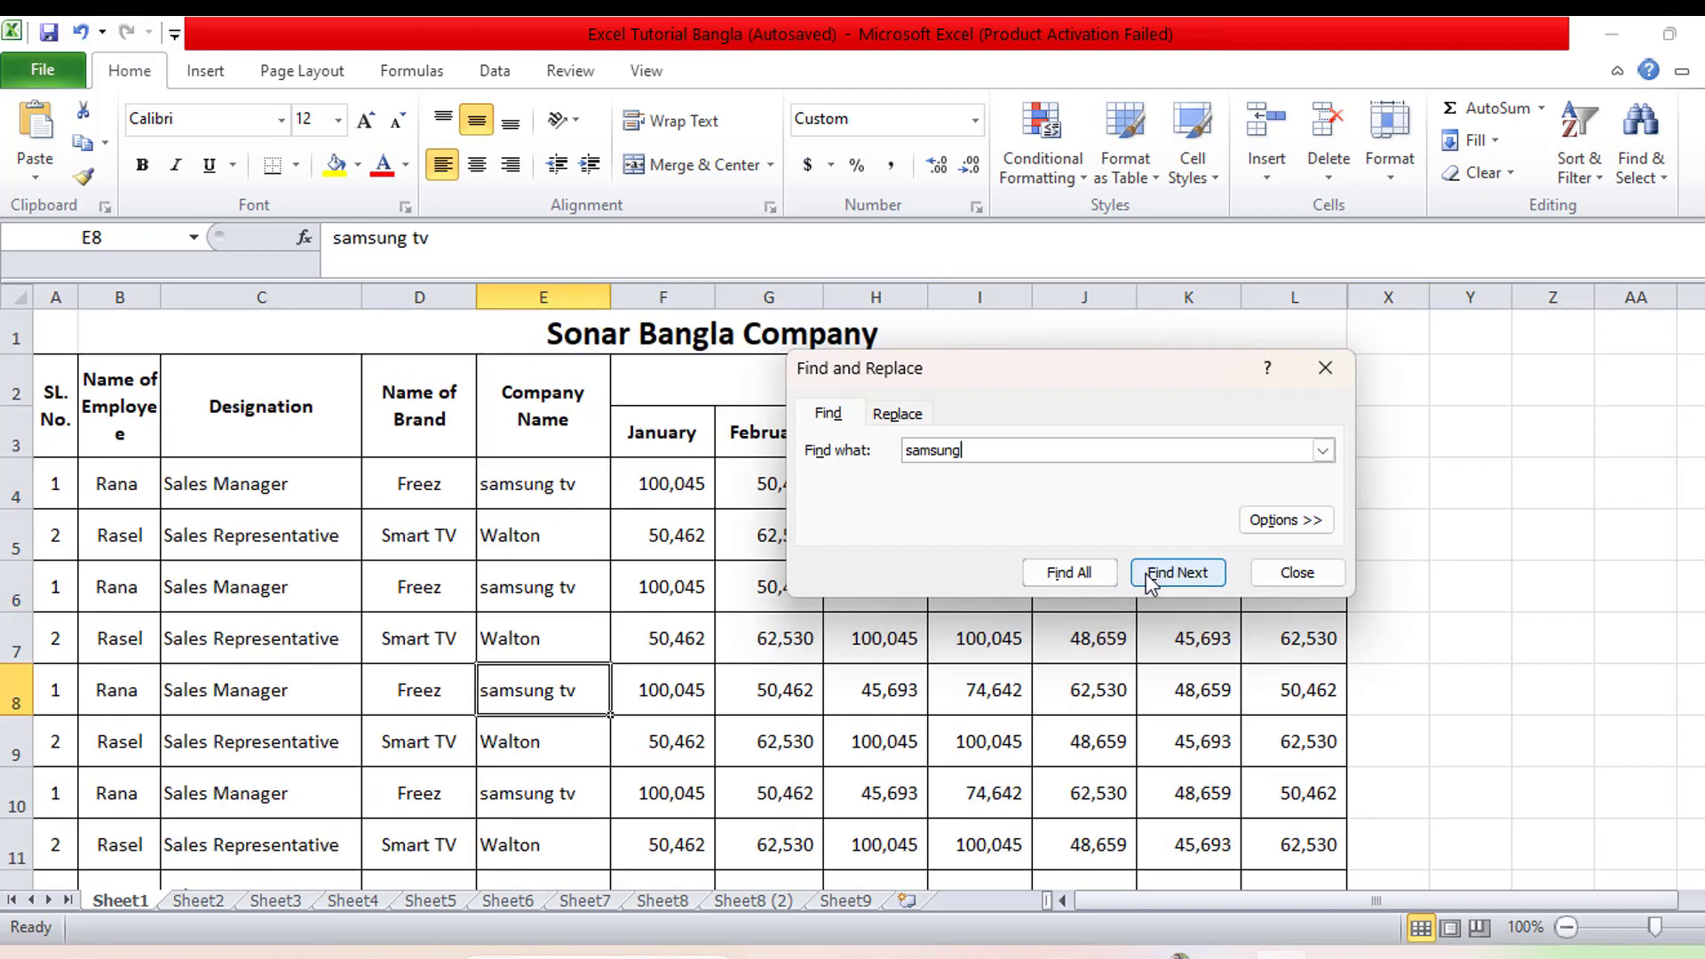
click(1148, 577)
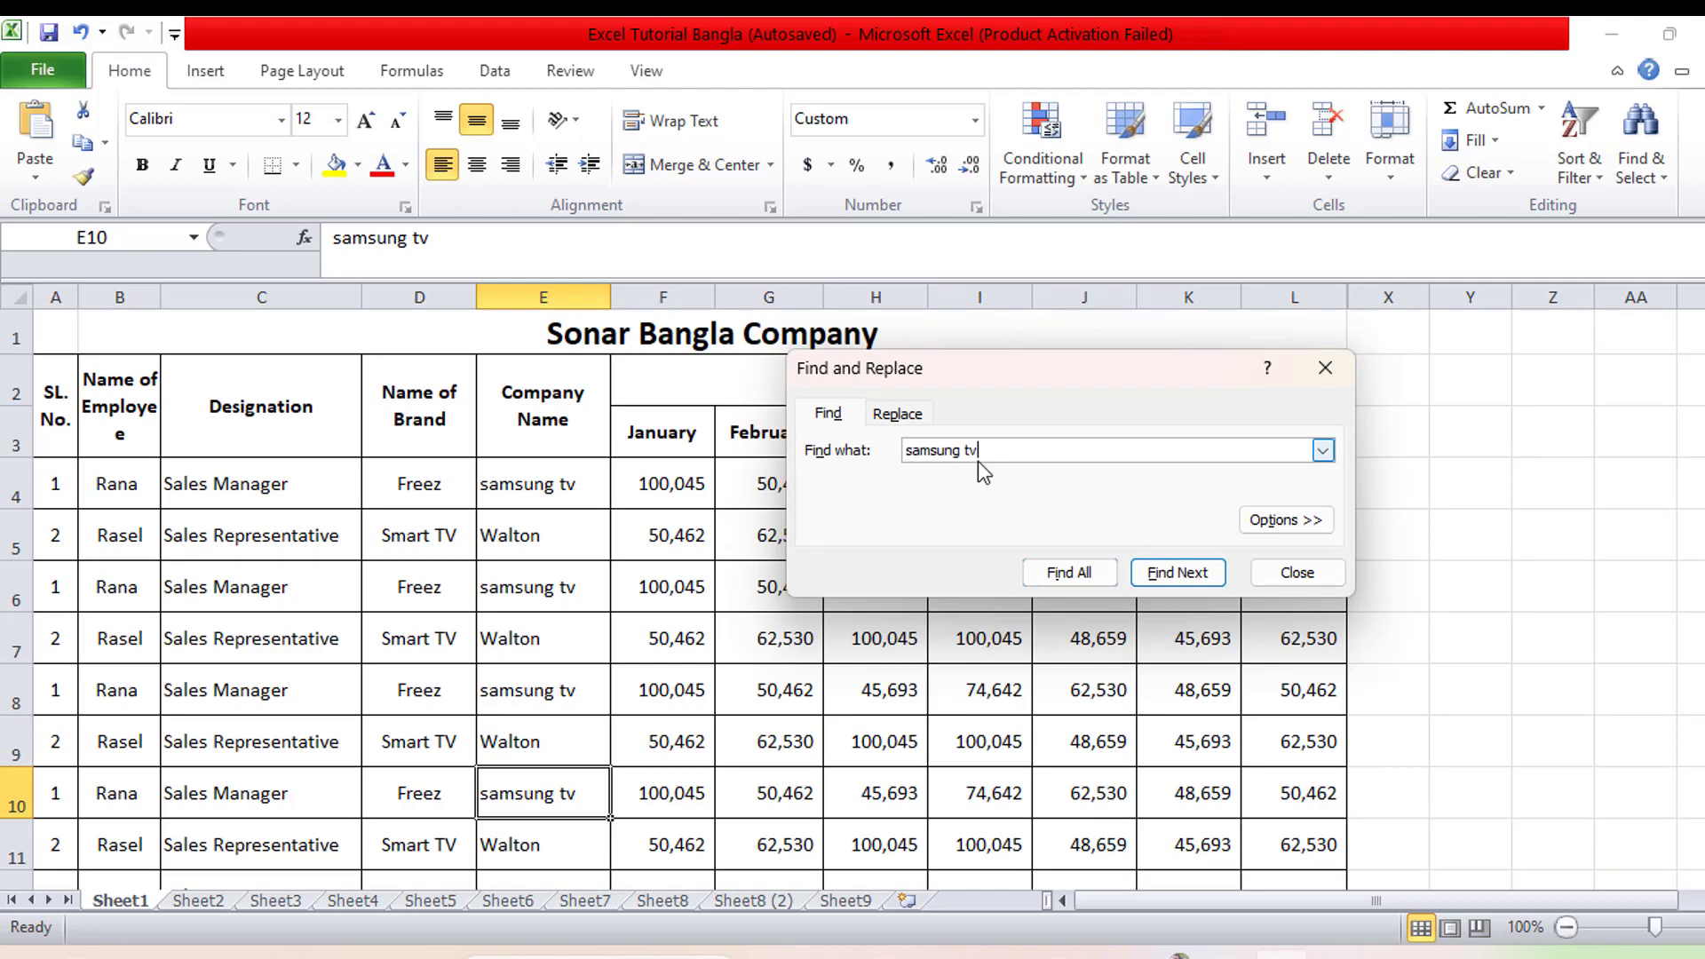
Step: Search for "samsung tv" and step through its matches from Sheet1 onward across the following sheets
click(1179, 575)
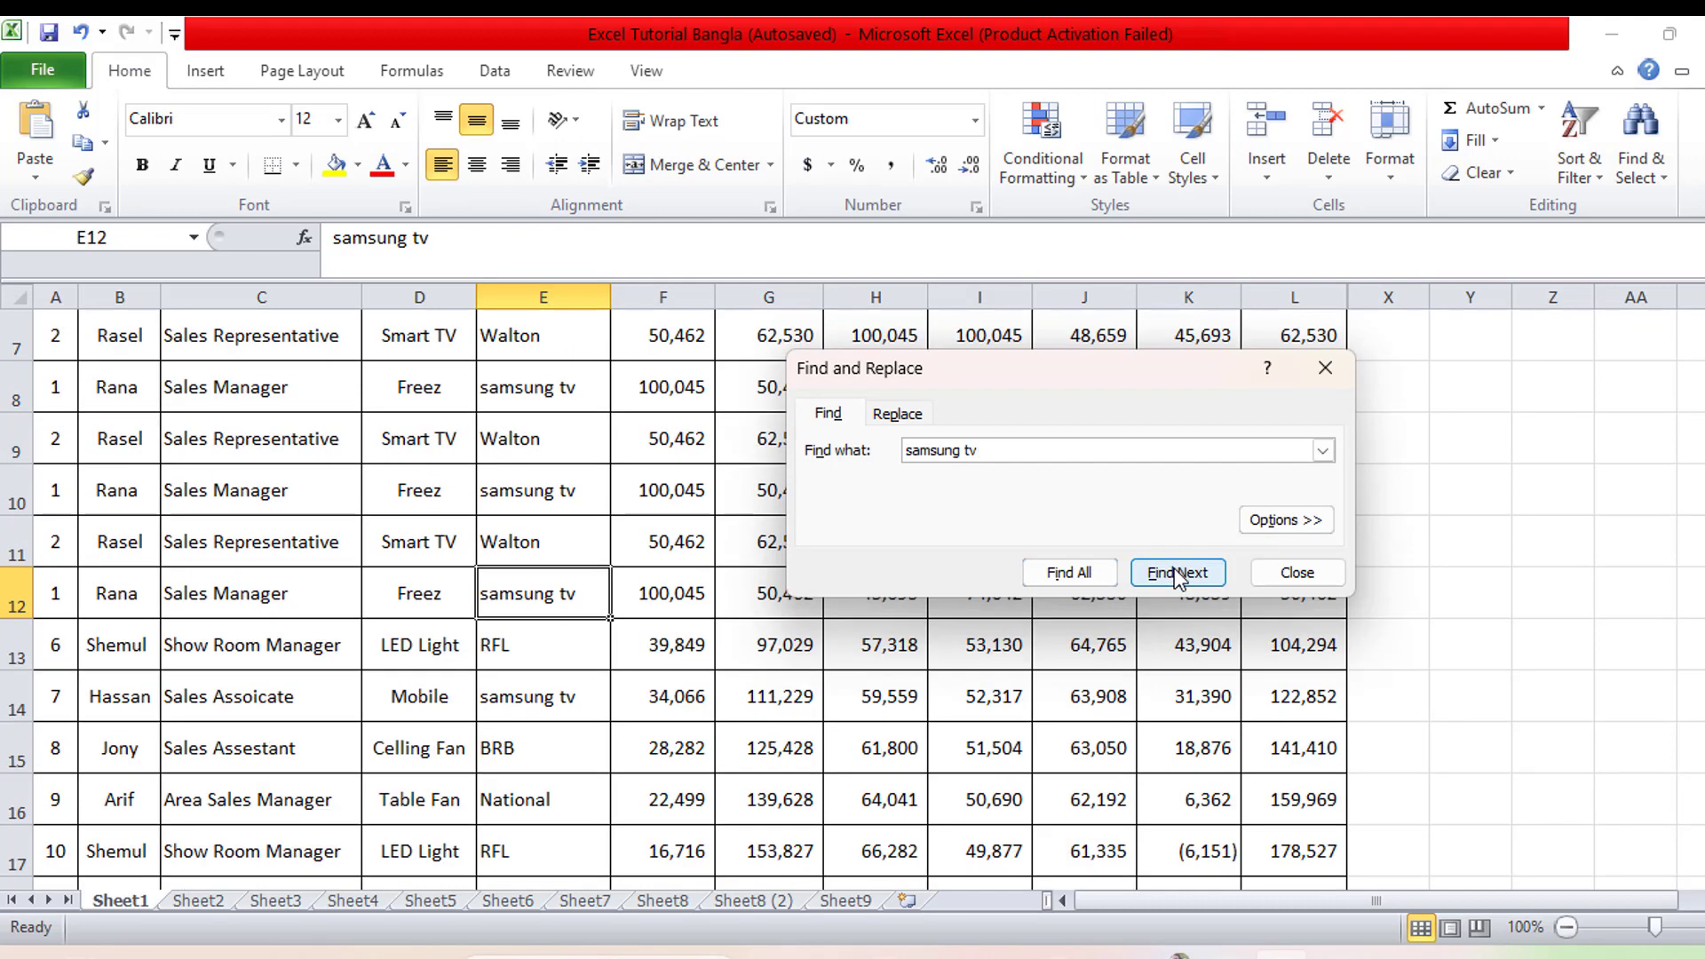
click(1176, 574)
click(1176, 574)
click(1176, 574)
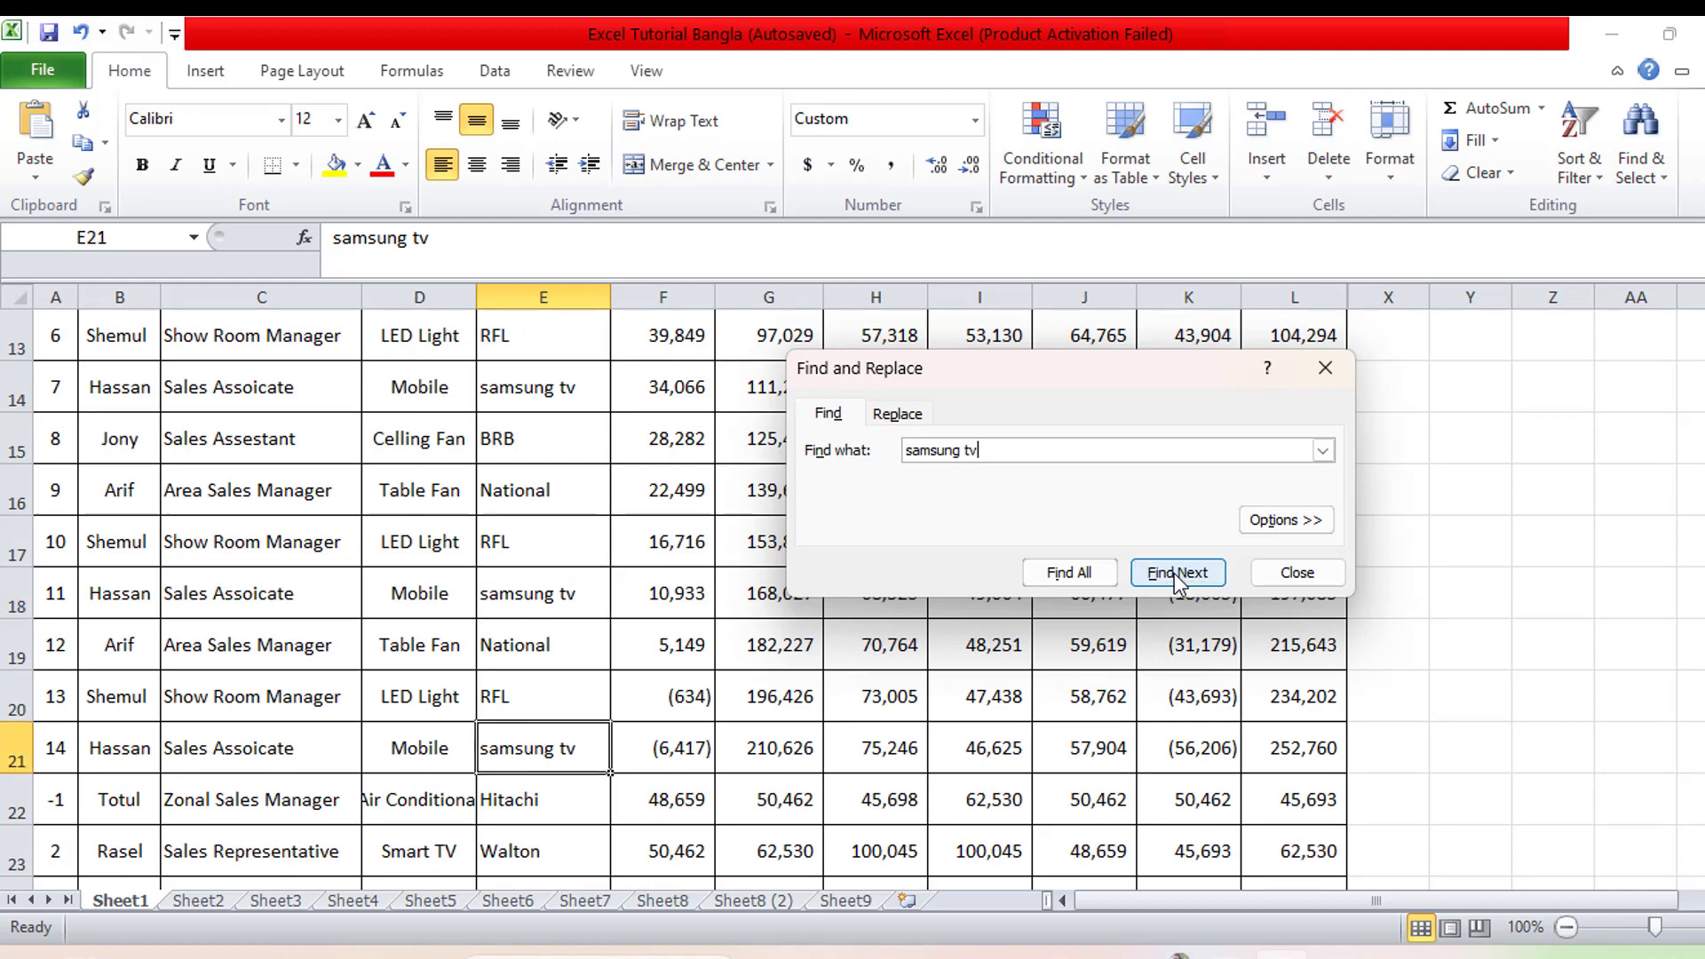
click(1174, 573)
click(1174, 572)
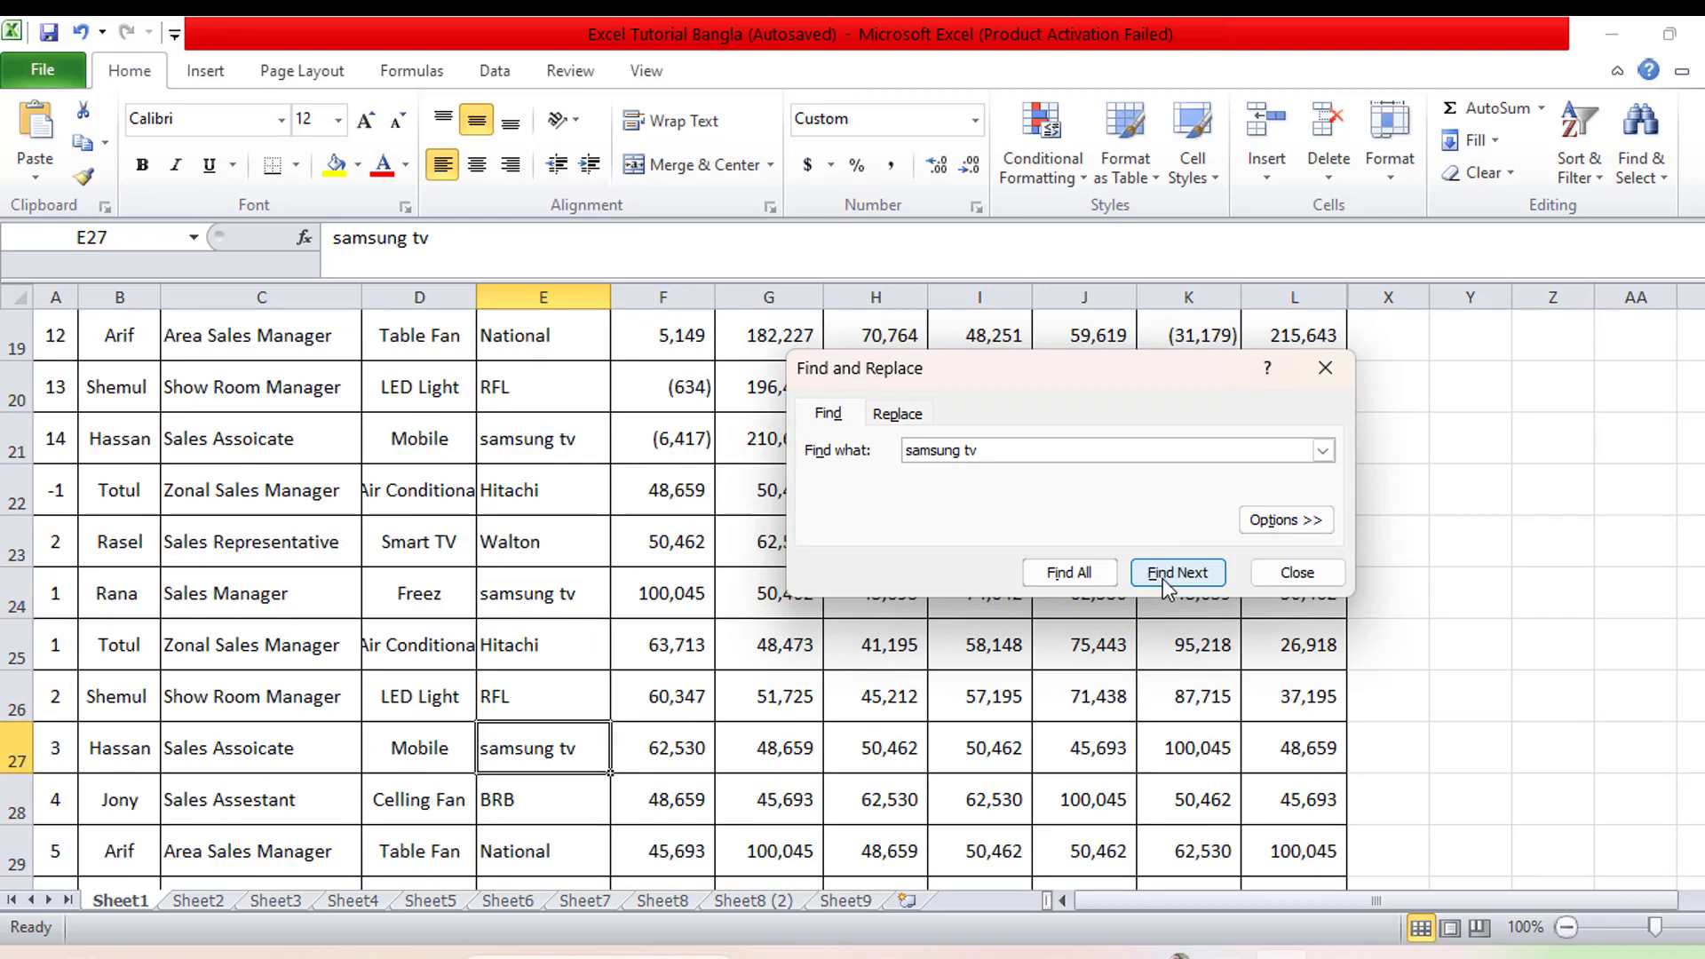
click(1164, 578)
click(1163, 578)
click(1164, 576)
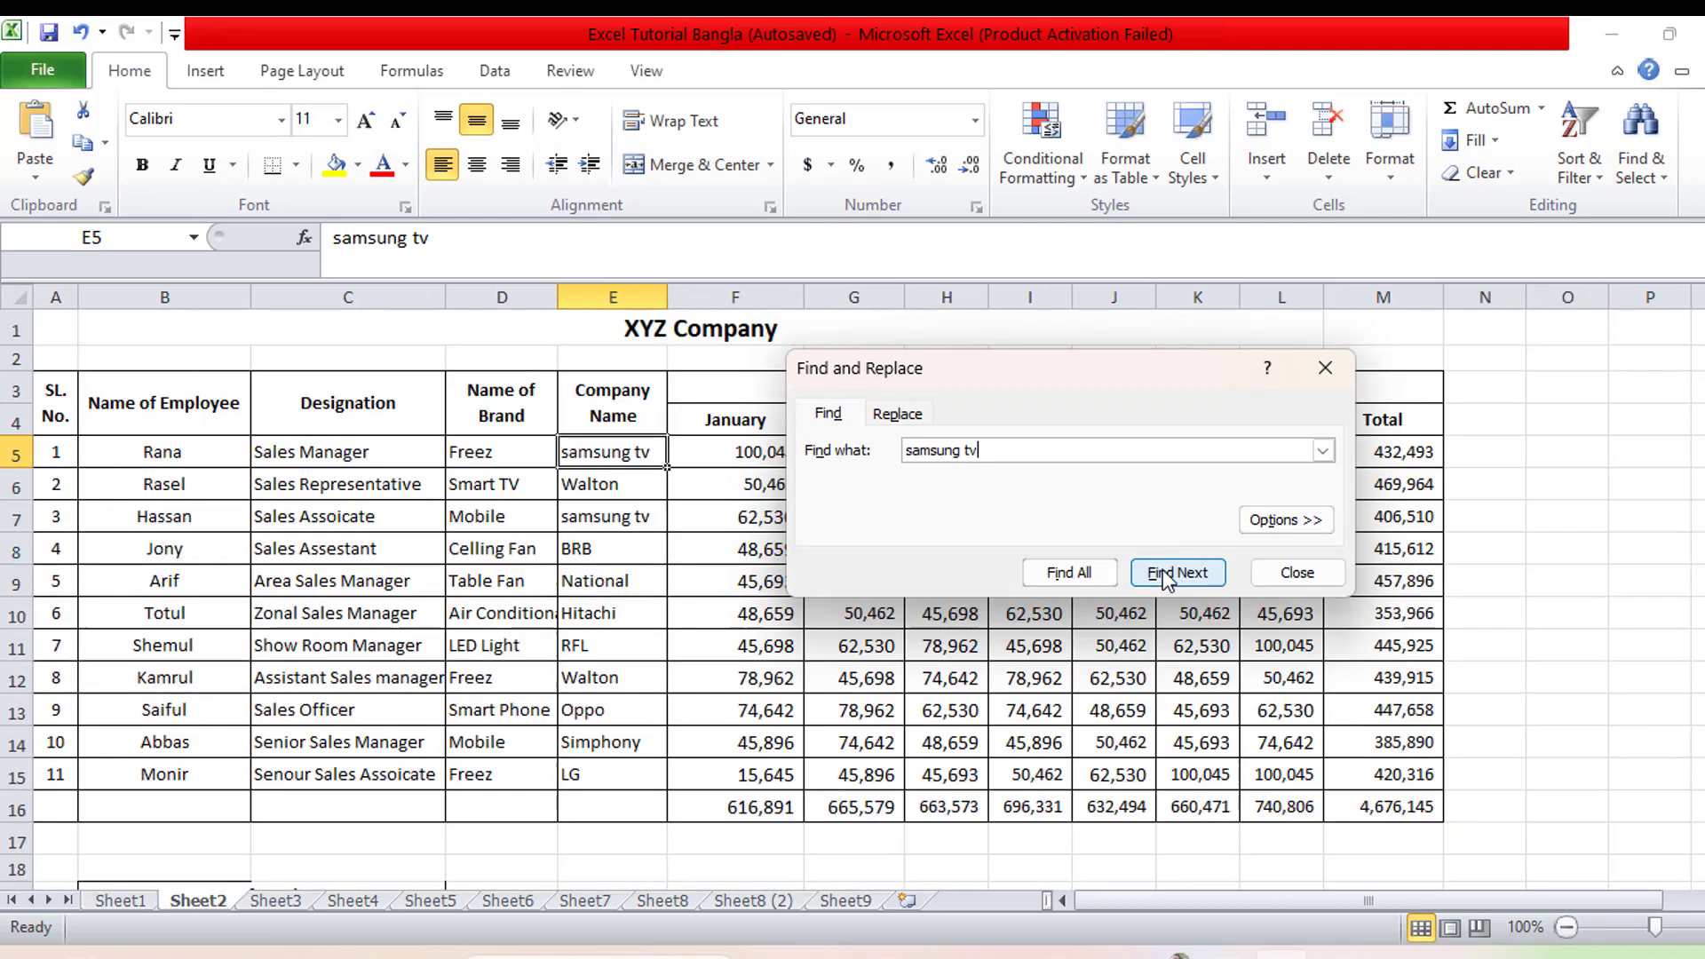
click(1165, 574)
click(1166, 573)
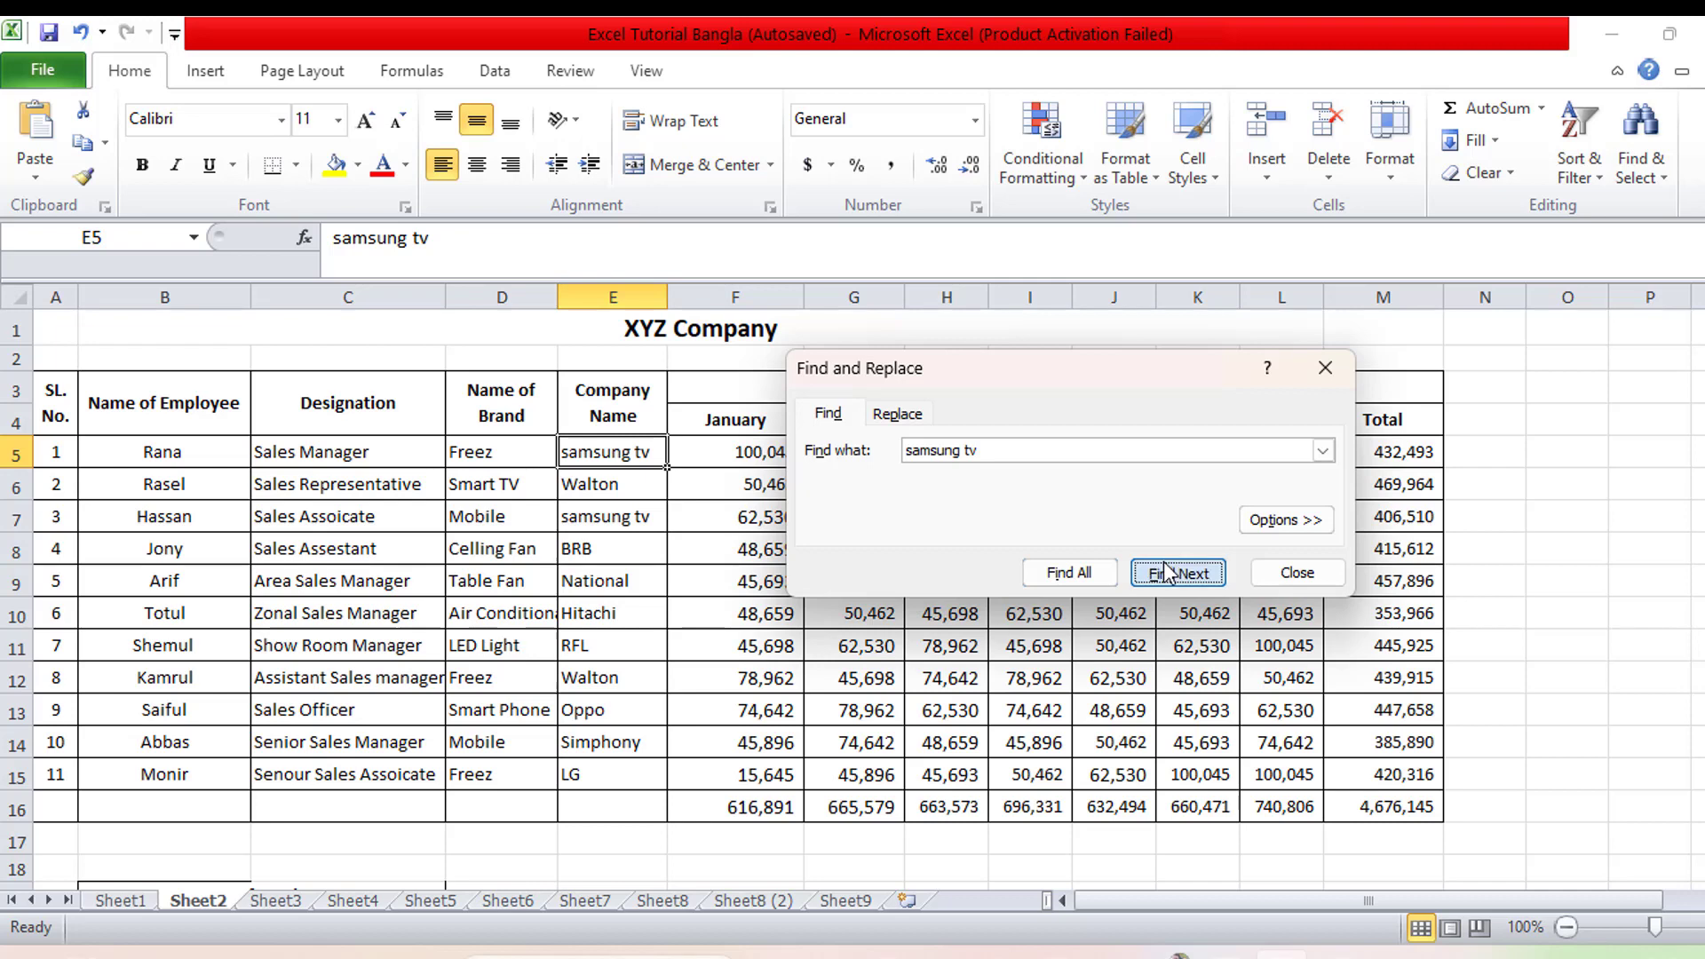
click(1166, 572)
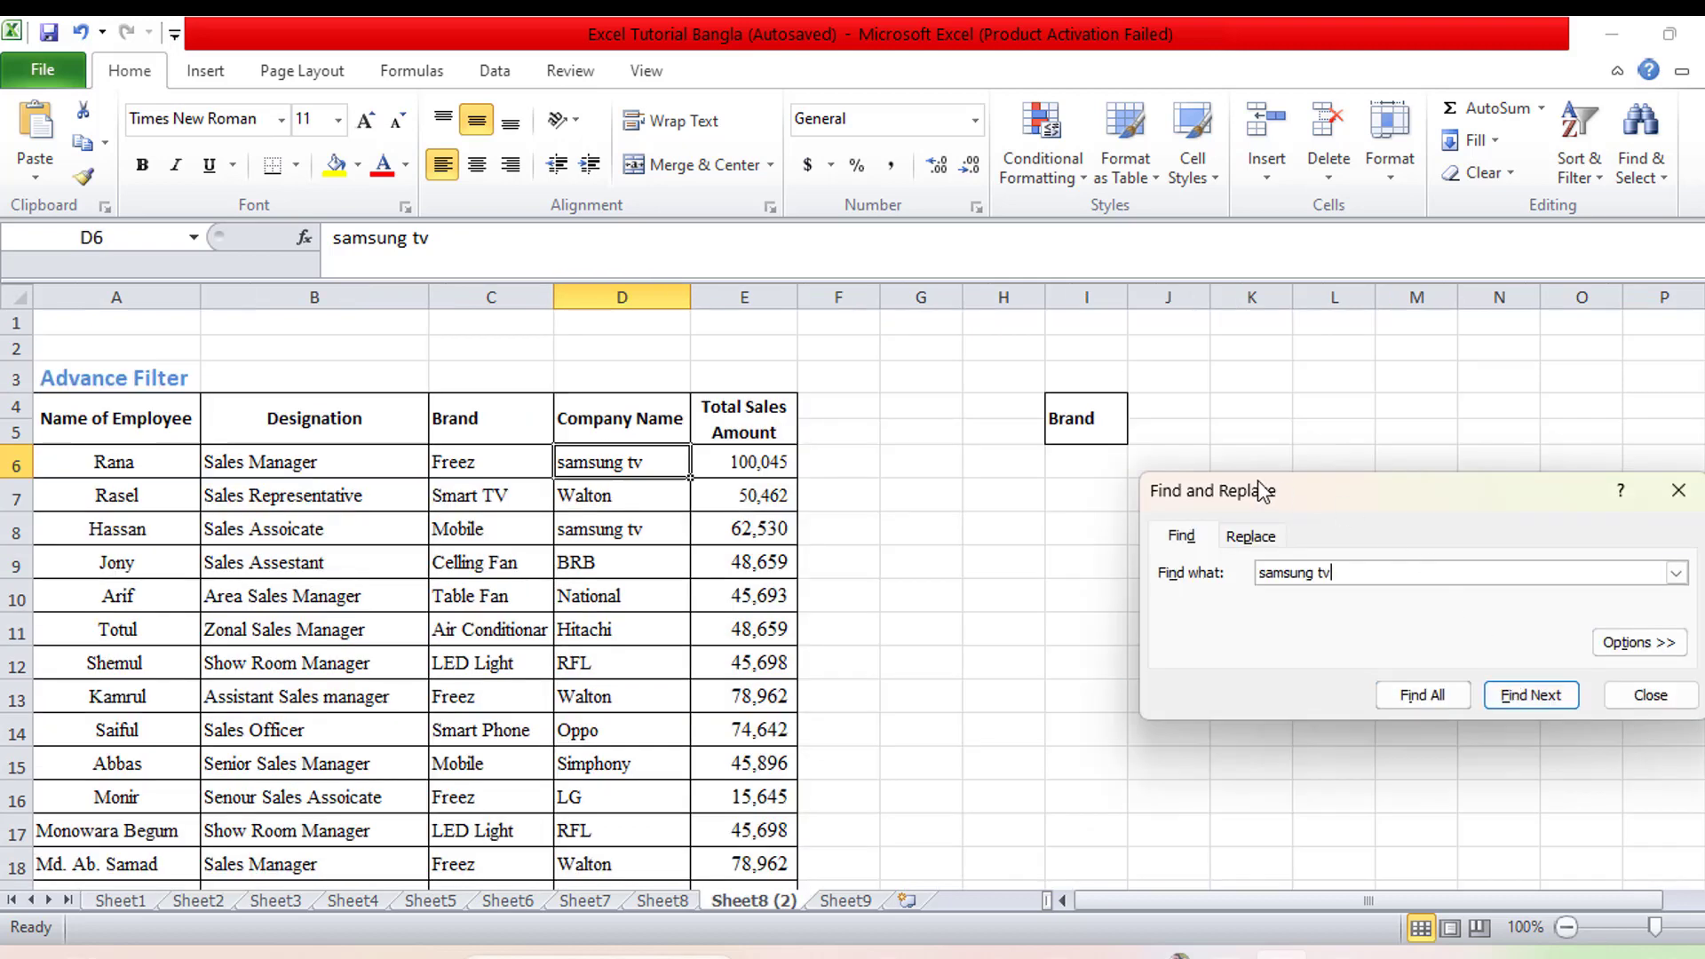
Step: Return to Sheet1, find the next "samsung tv" from there, and reposition the Find and Replace dialog
click(968, 533)
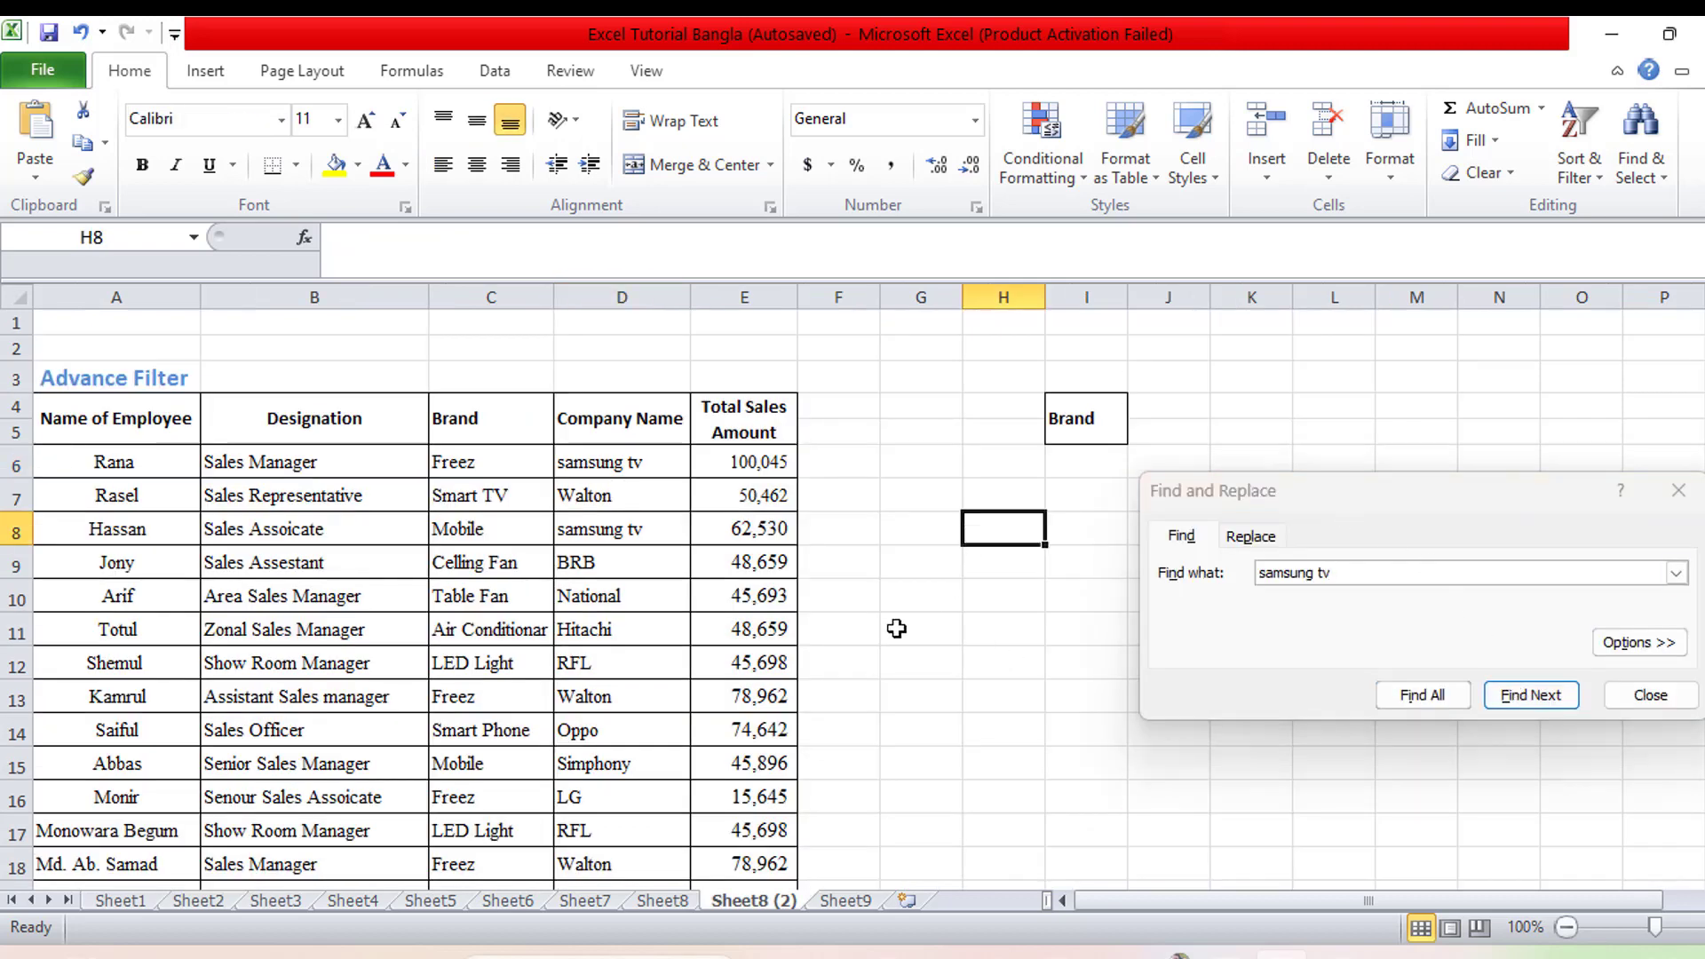
click(124, 900)
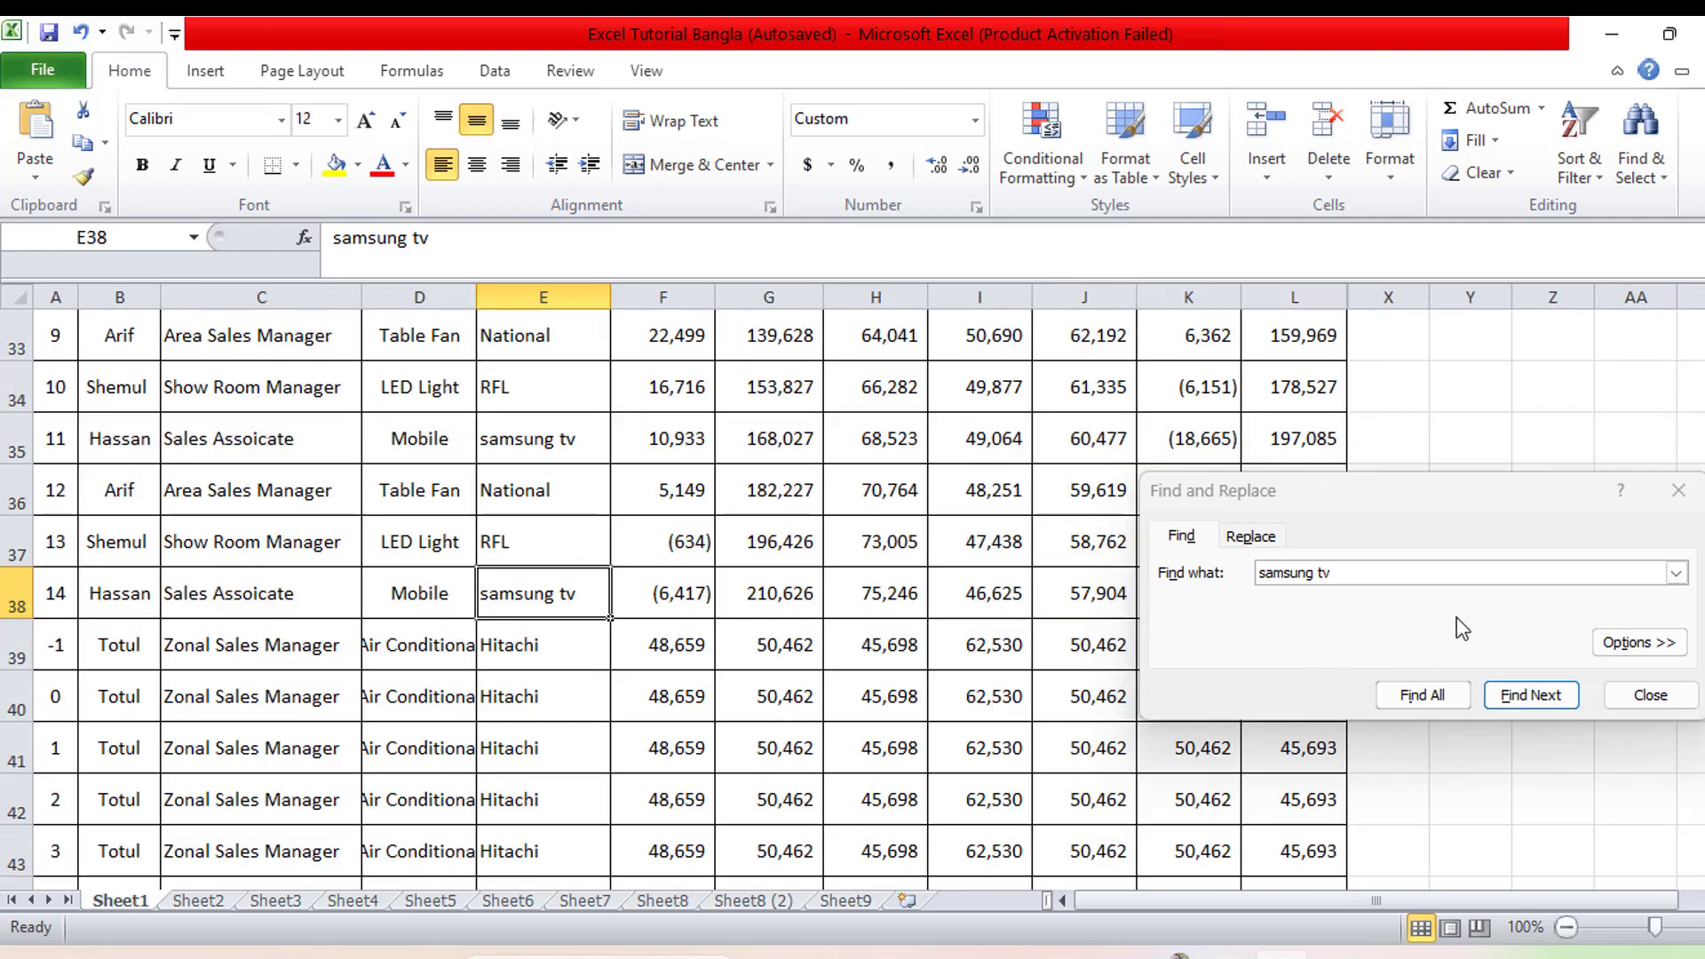
click(1514, 695)
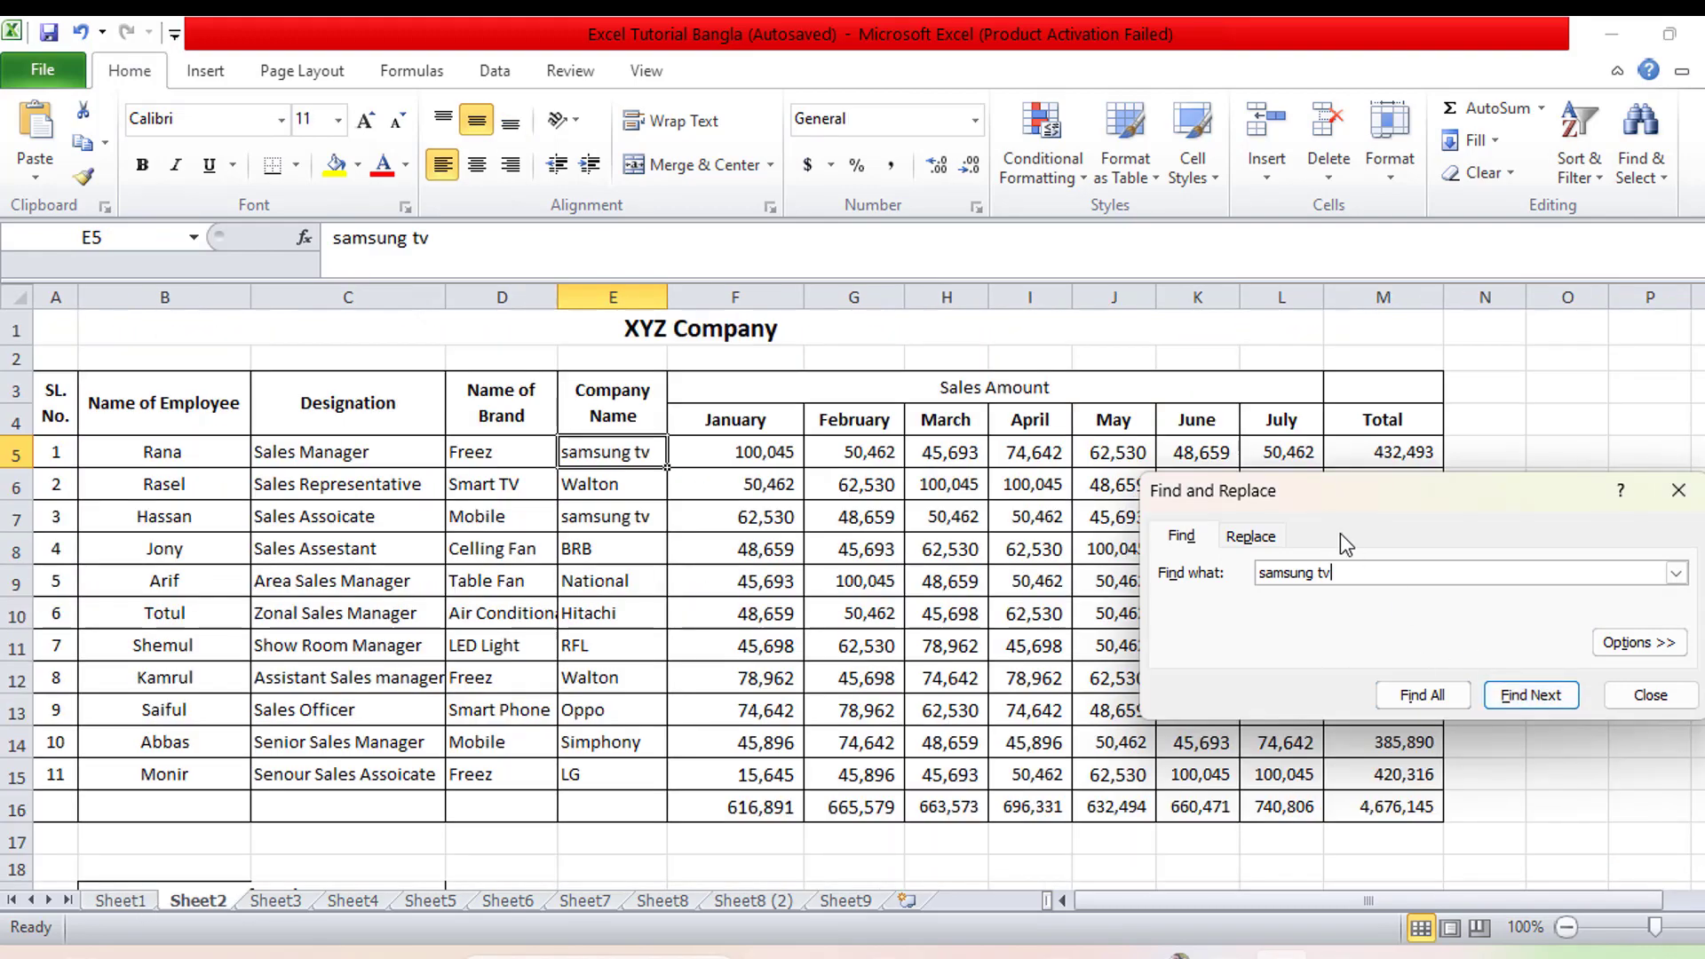
drag(1531, 495, 1320, 455)
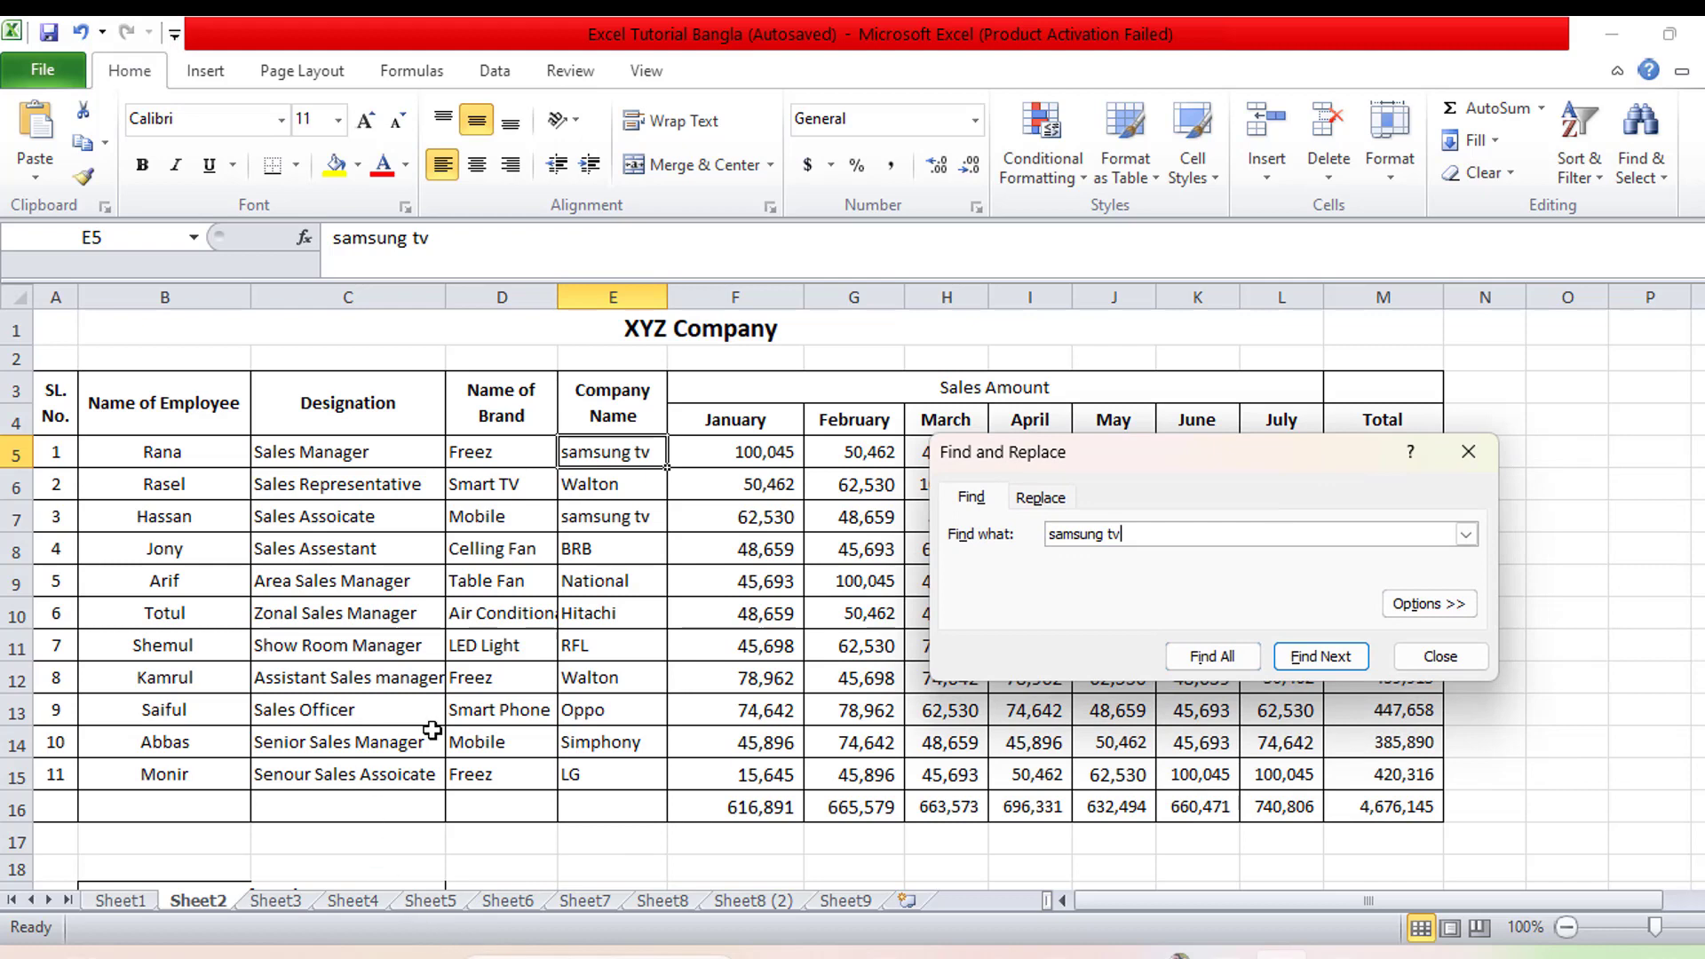
click(533, 668)
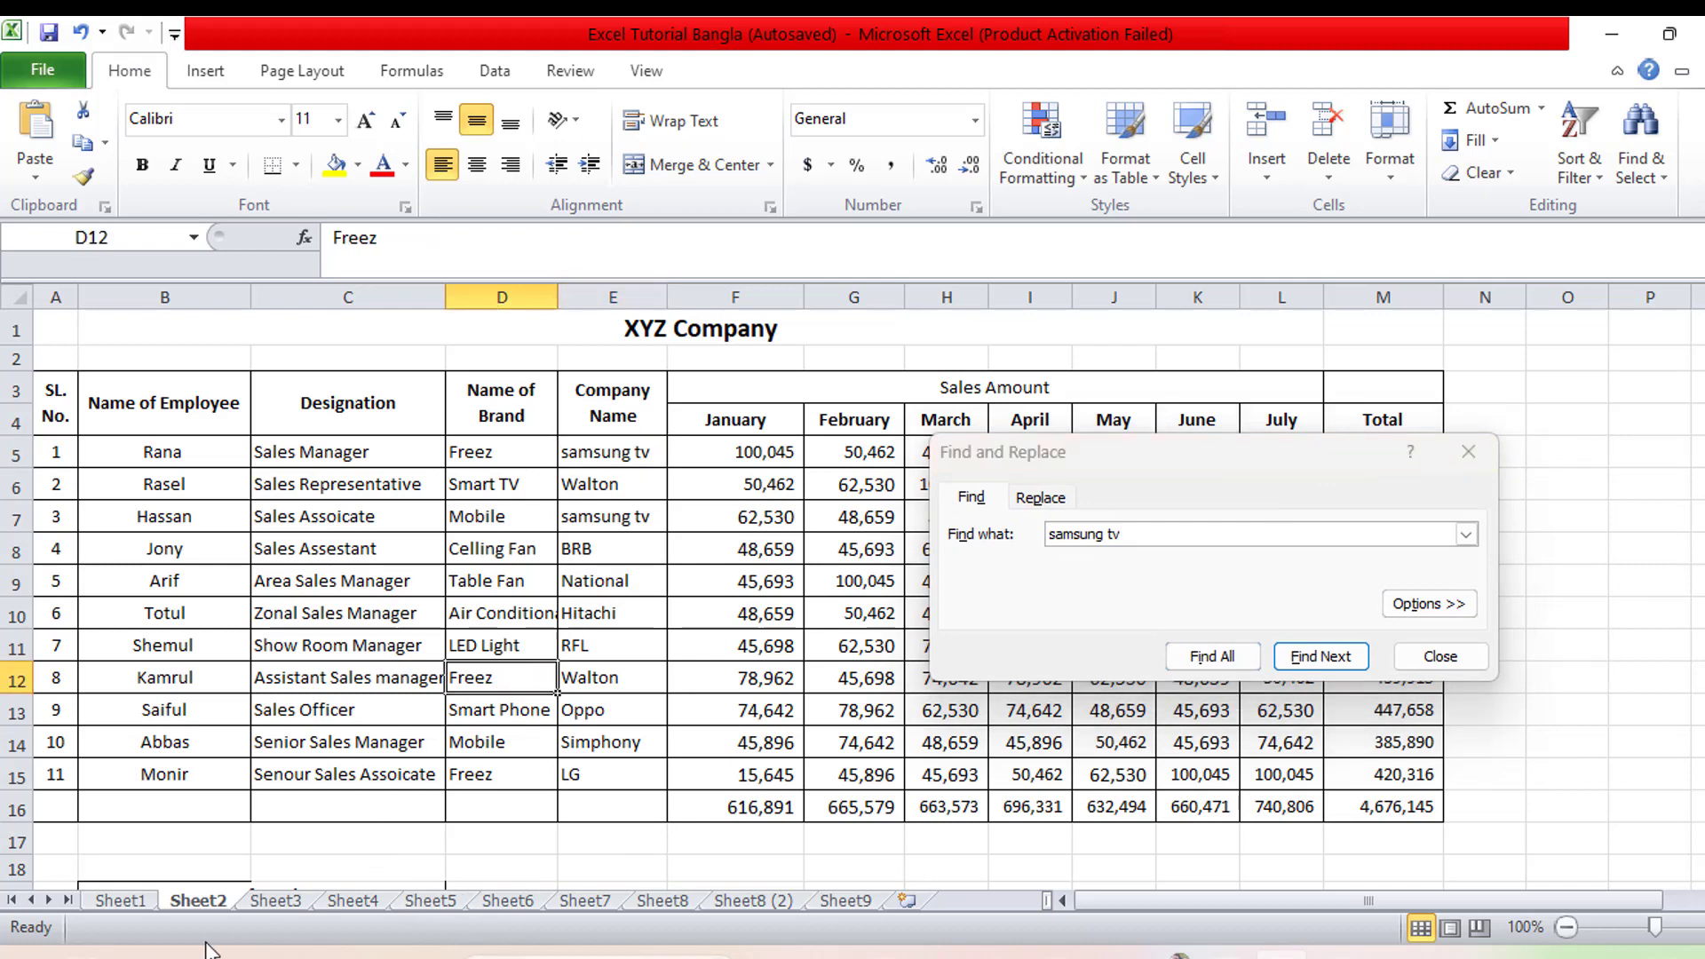
Step: Return to Sheet1 and select cell F38 beside the "samsung tv" entry in row 38
click(143, 908)
mouse_move(642, 587)
mouse_down()
mouse_move(527, 589)
mouse_move(666, 588)
mouse_up()
click(527, 587)
click(666, 585)
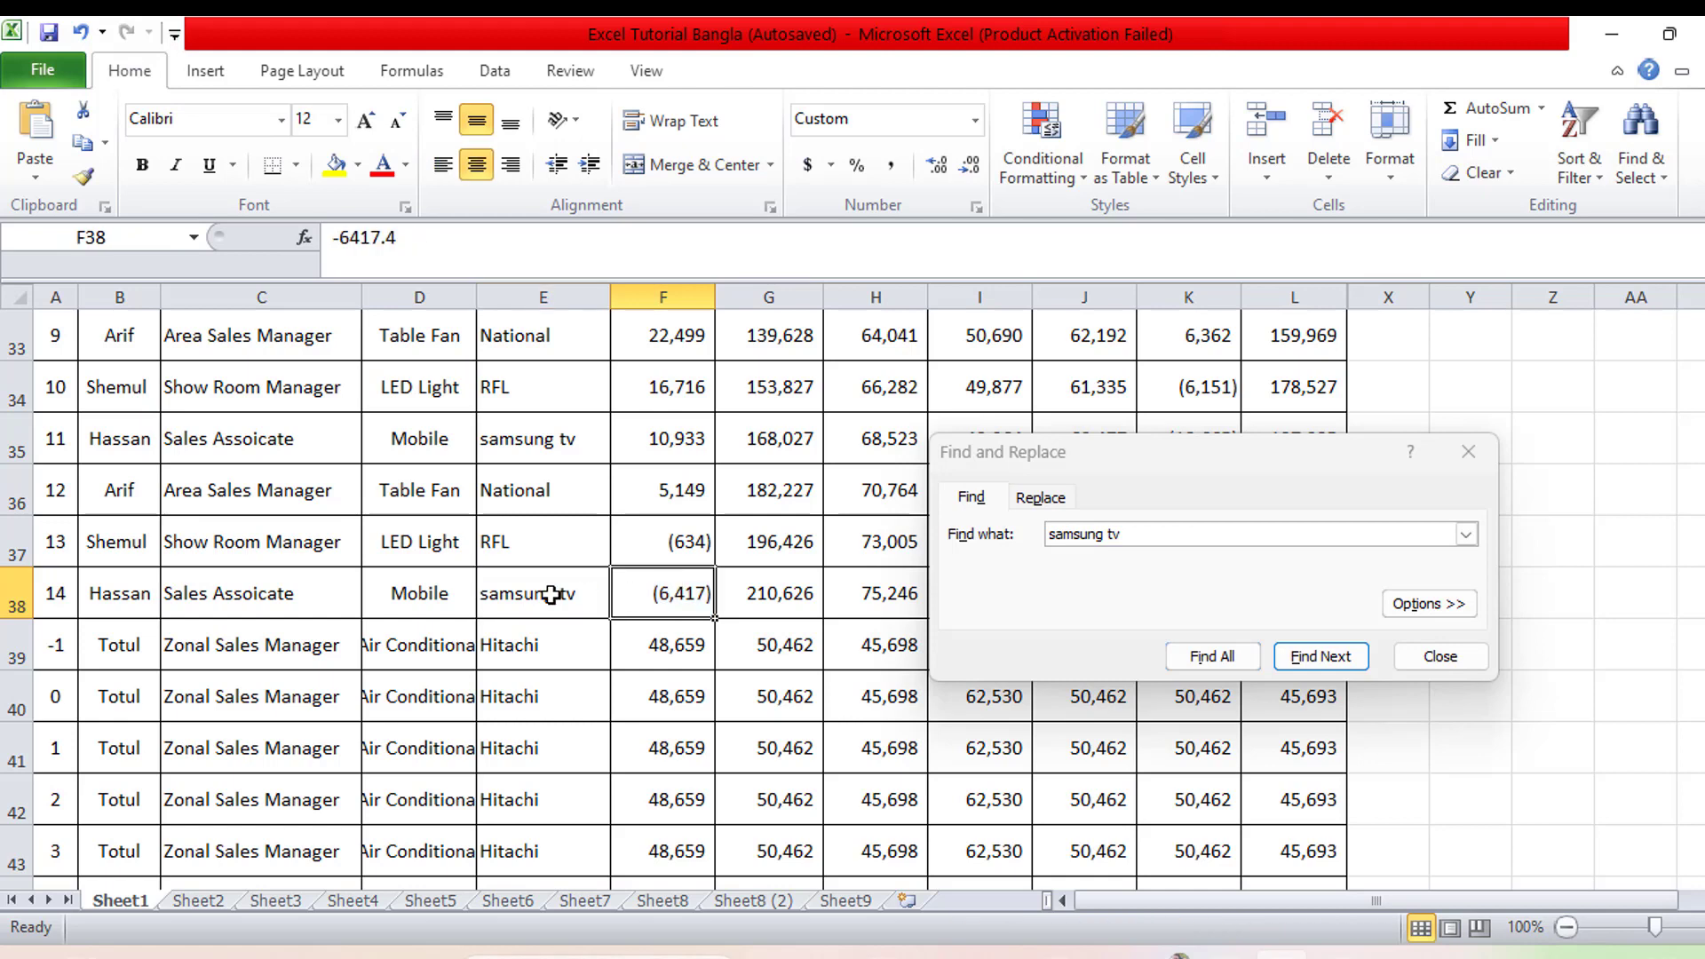
drag(555, 589, 701, 593)
click(697, 594)
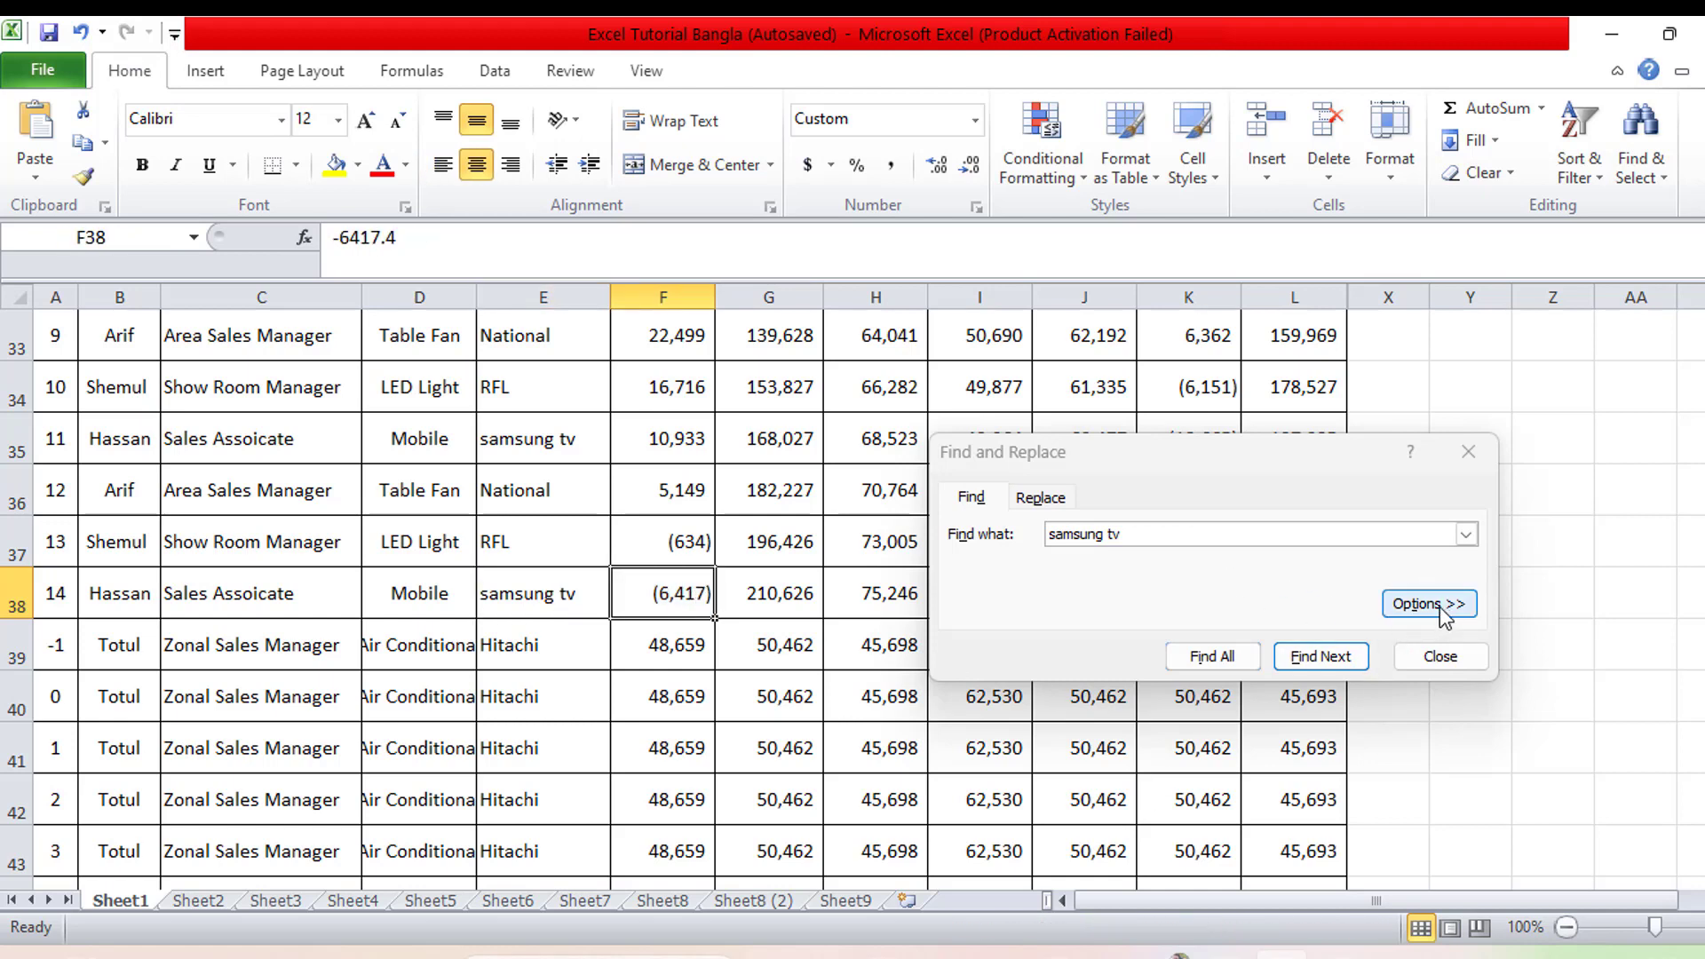
Step: Reposition the Find and Replace dialog, expand its options, and set the search to Within Sheet, By Rows
click(1190, 467)
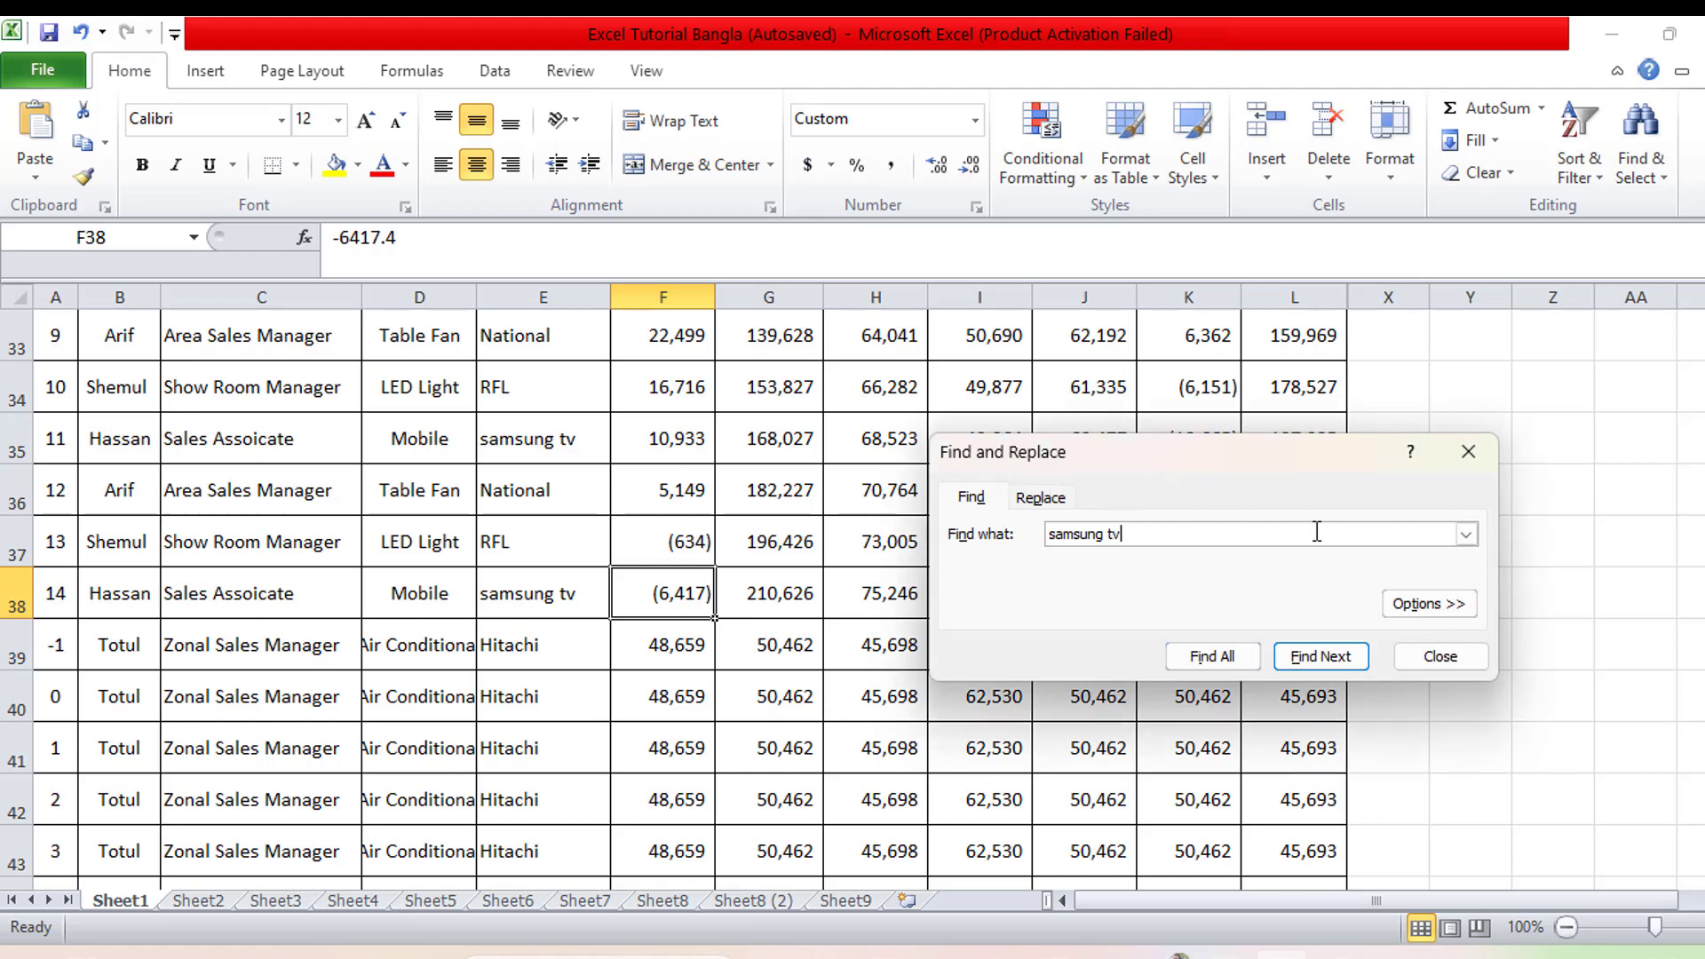
drag(1249, 469, 1210, 441)
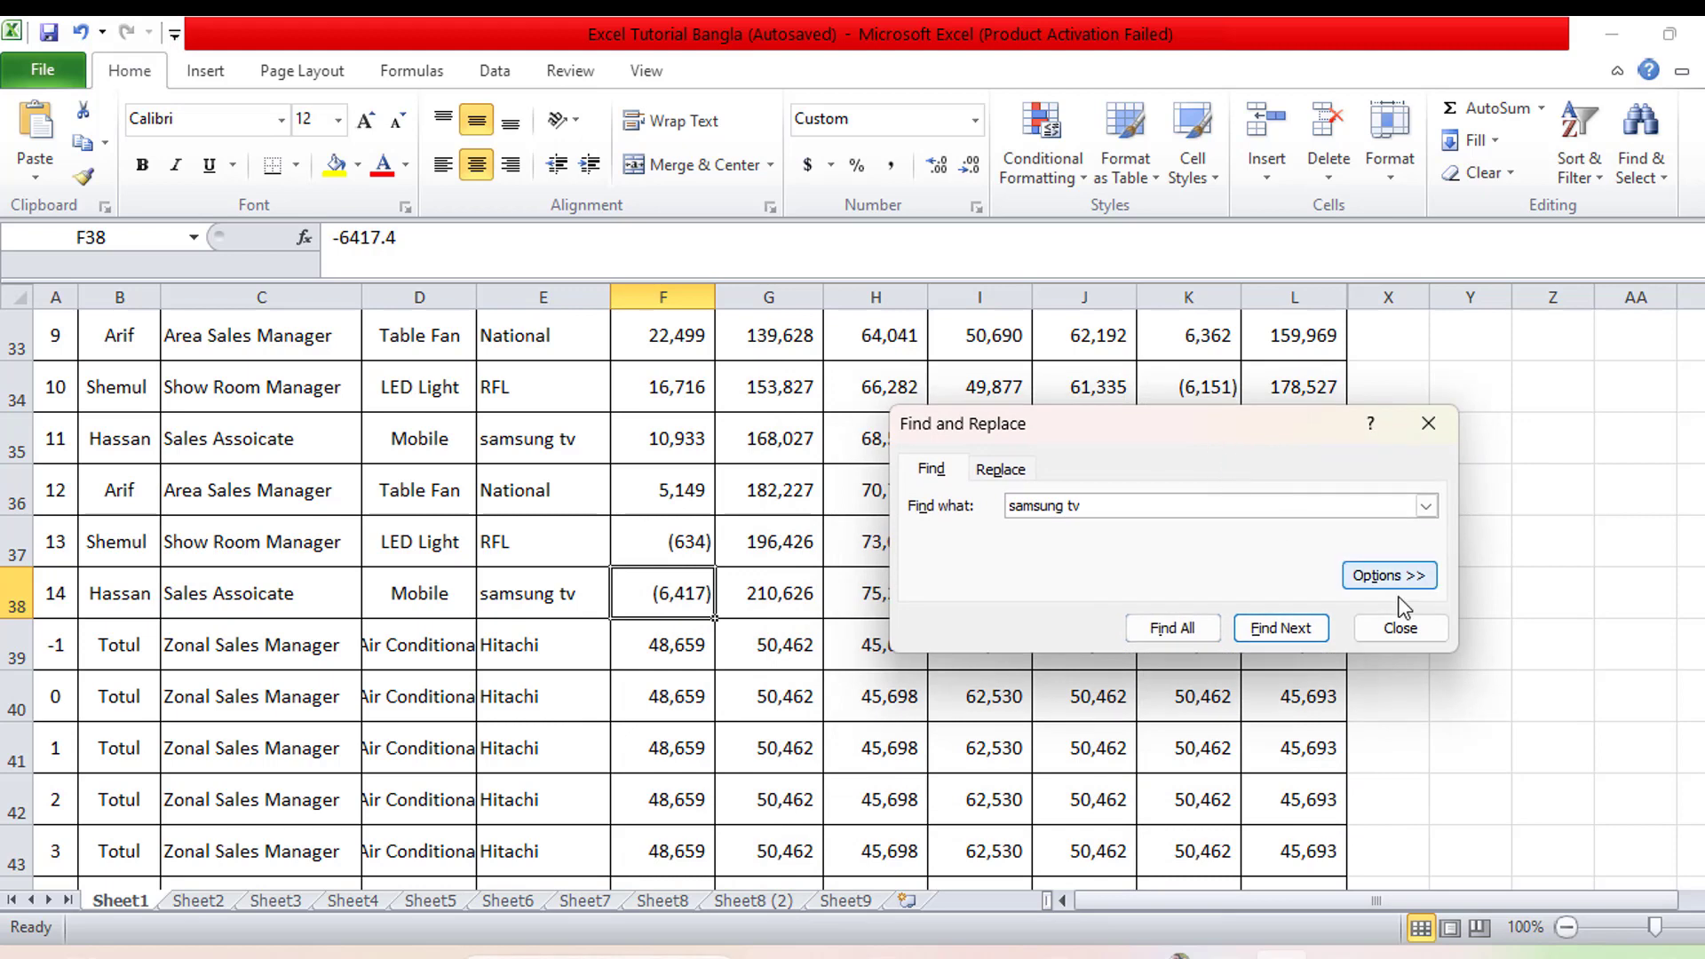
click(1407, 576)
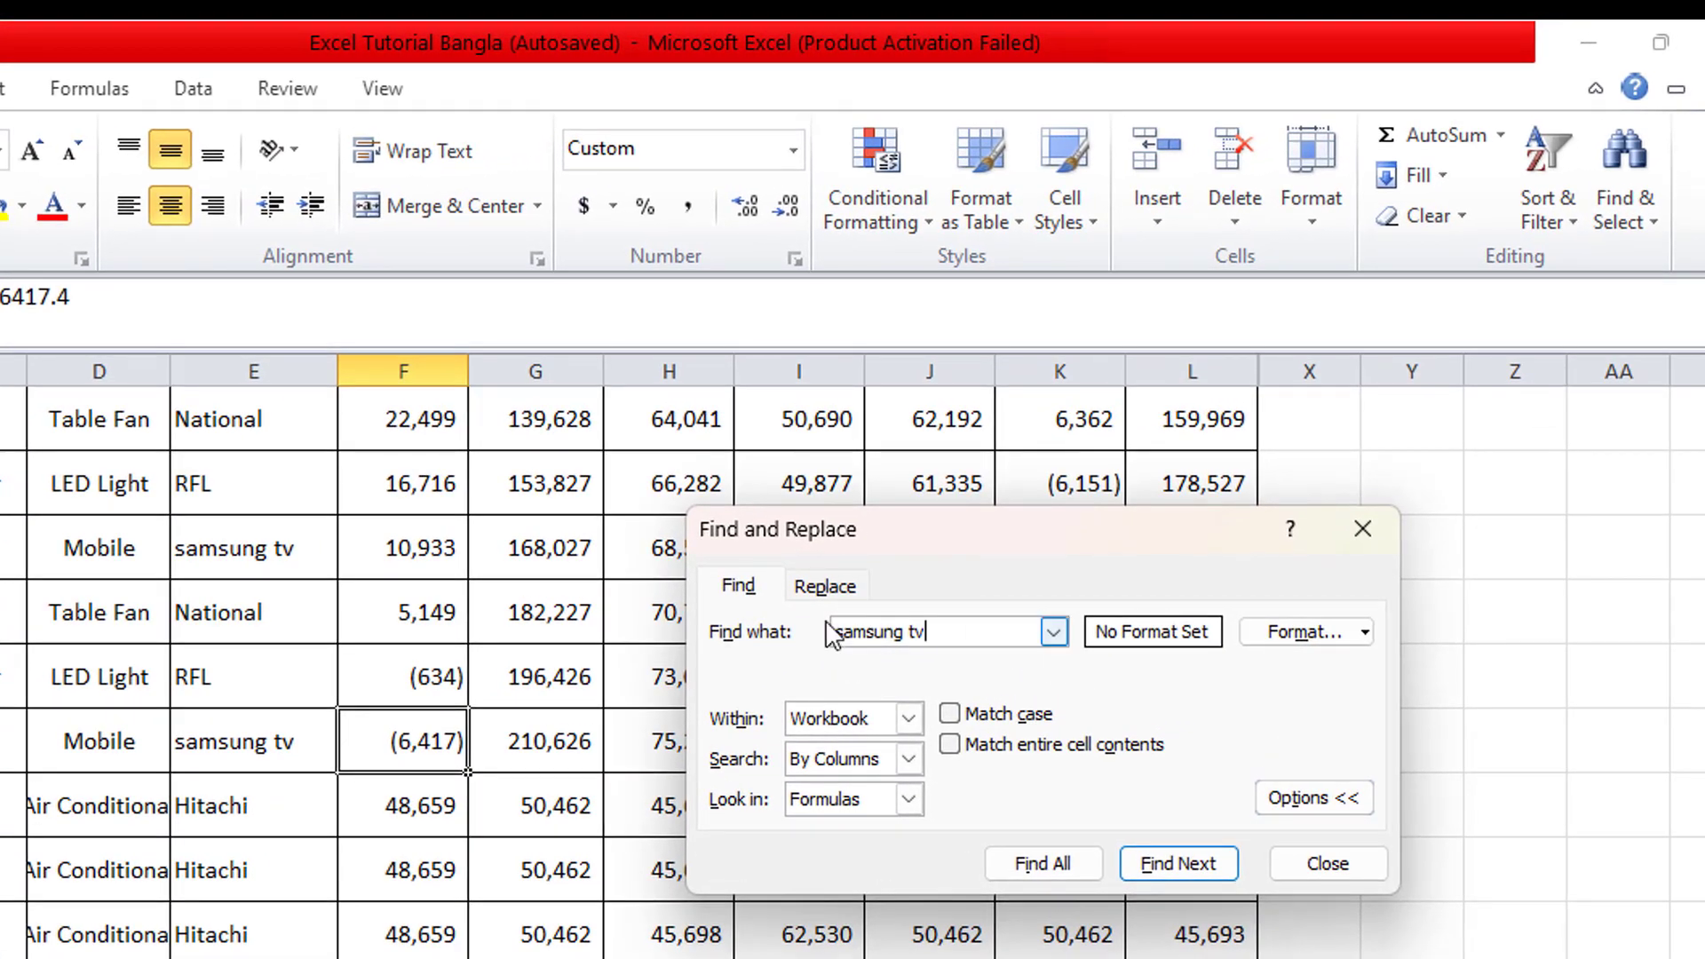
click(907, 719)
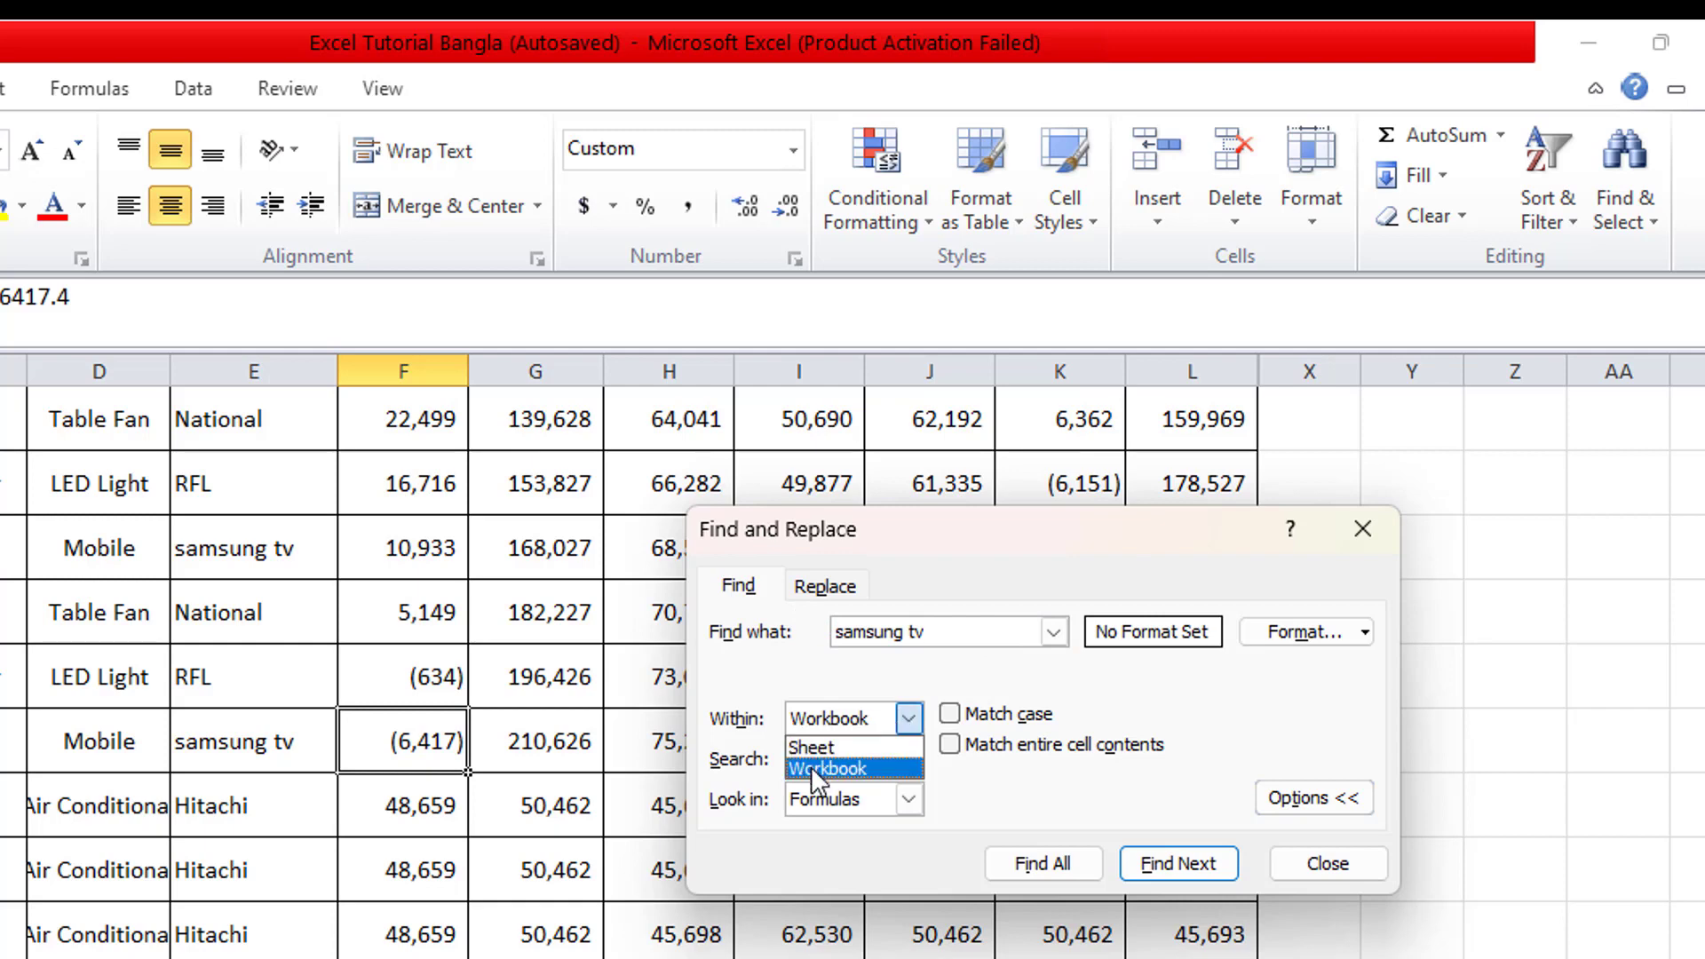
click(812, 765)
click(907, 719)
click(840, 744)
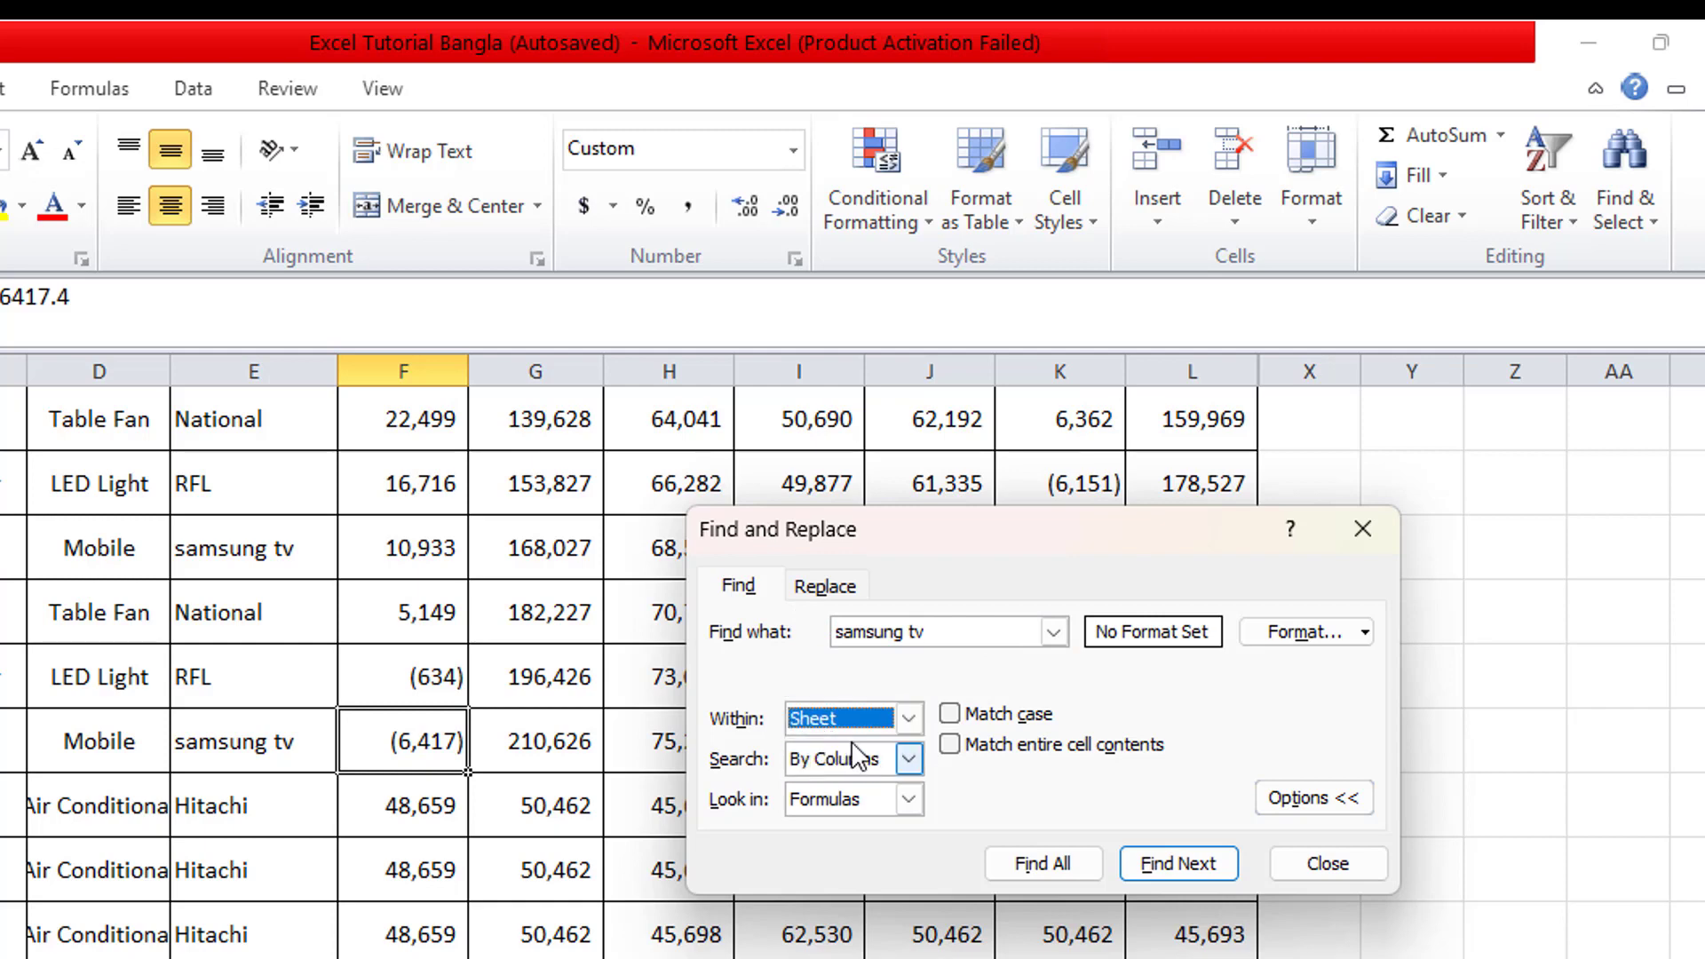
click(907, 761)
click(849, 786)
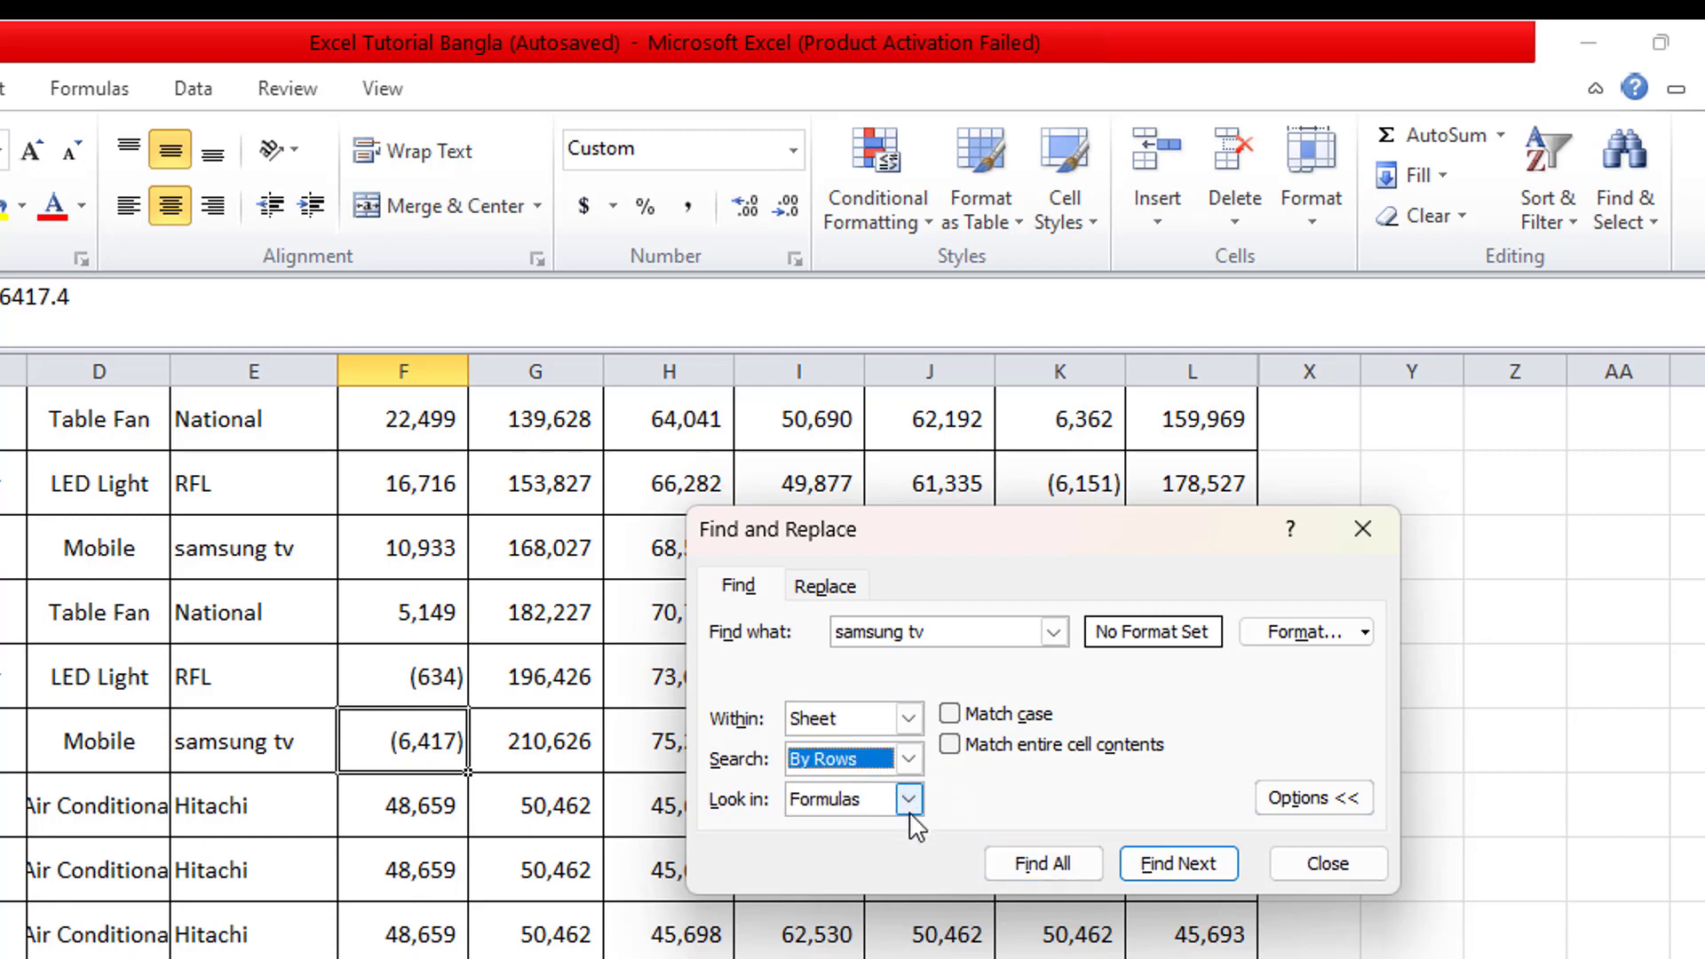
Step: Step through the "samsung tv" matches within Sheet1 until the search wraps around to the first one in E4
click(1184, 863)
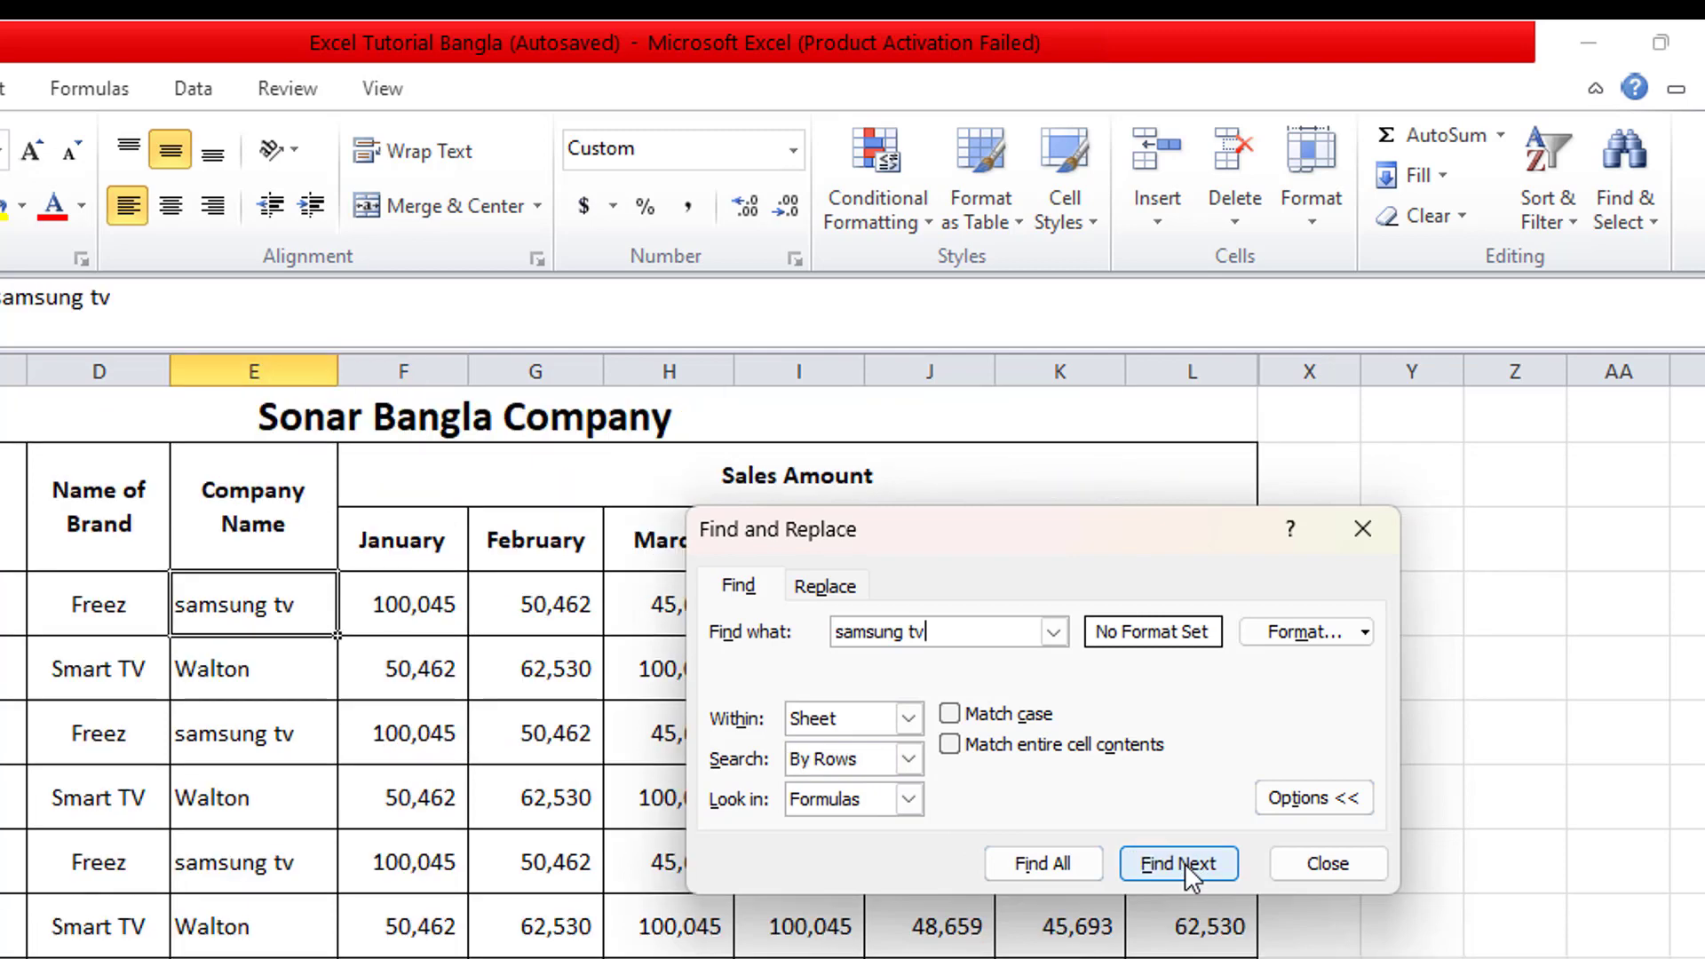
click(1184, 863)
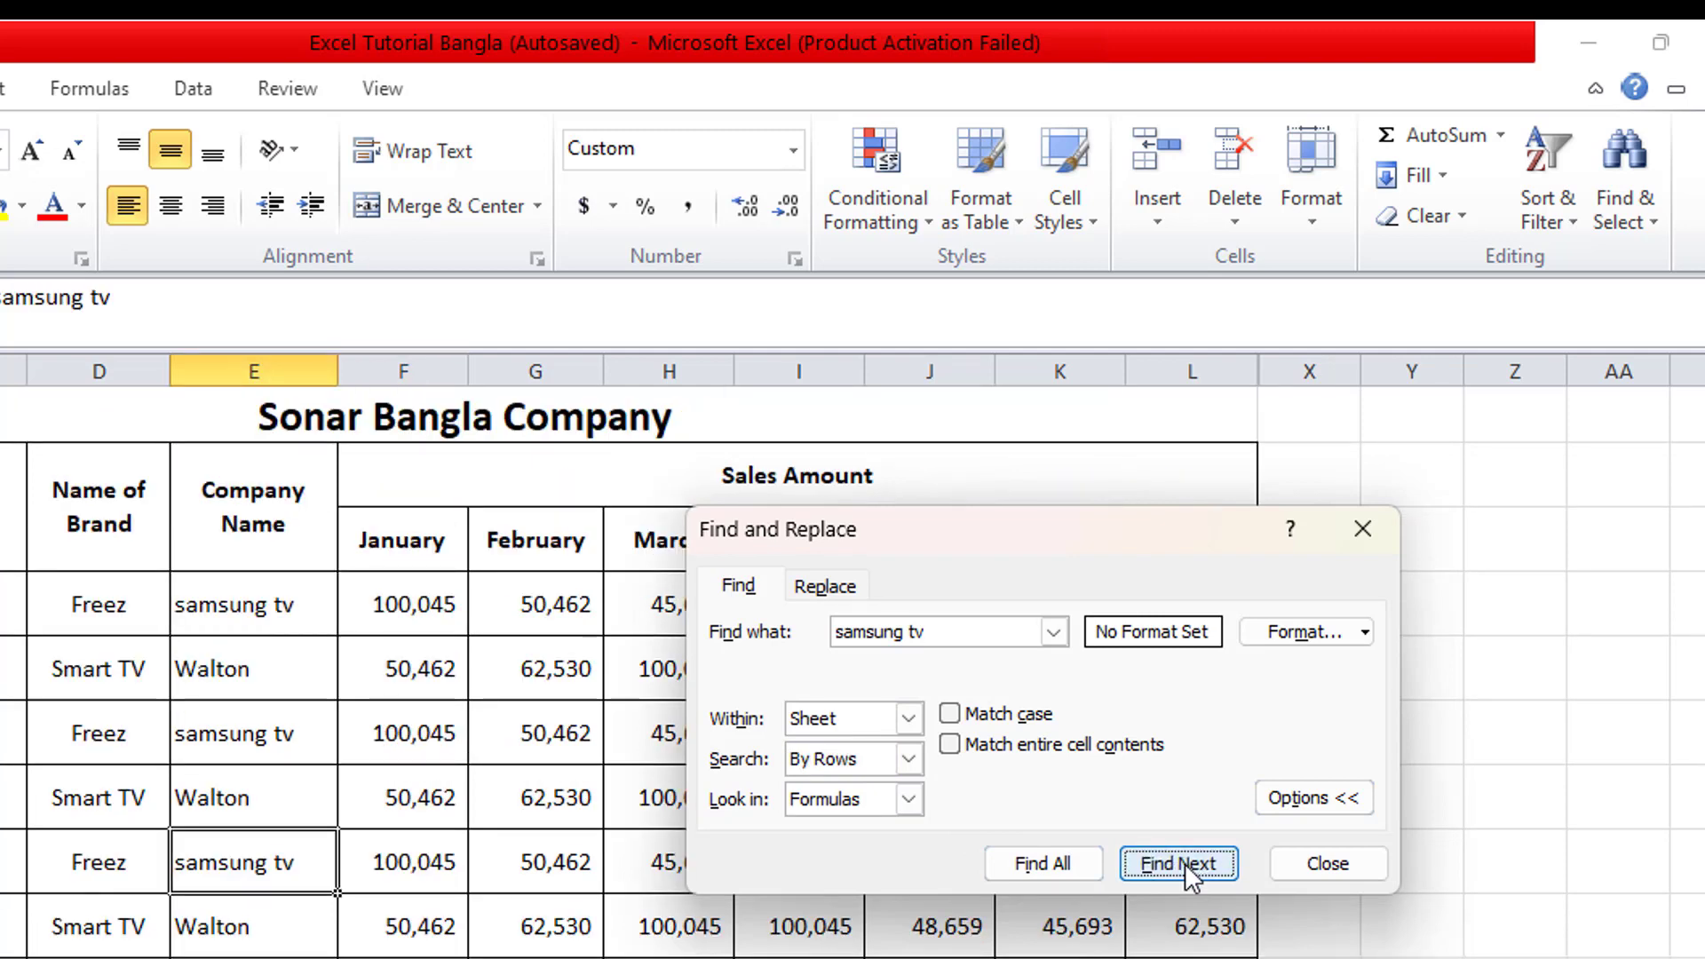
click(1184, 863)
click(1185, 863)
click(1185, 863)
click(1183, 862)
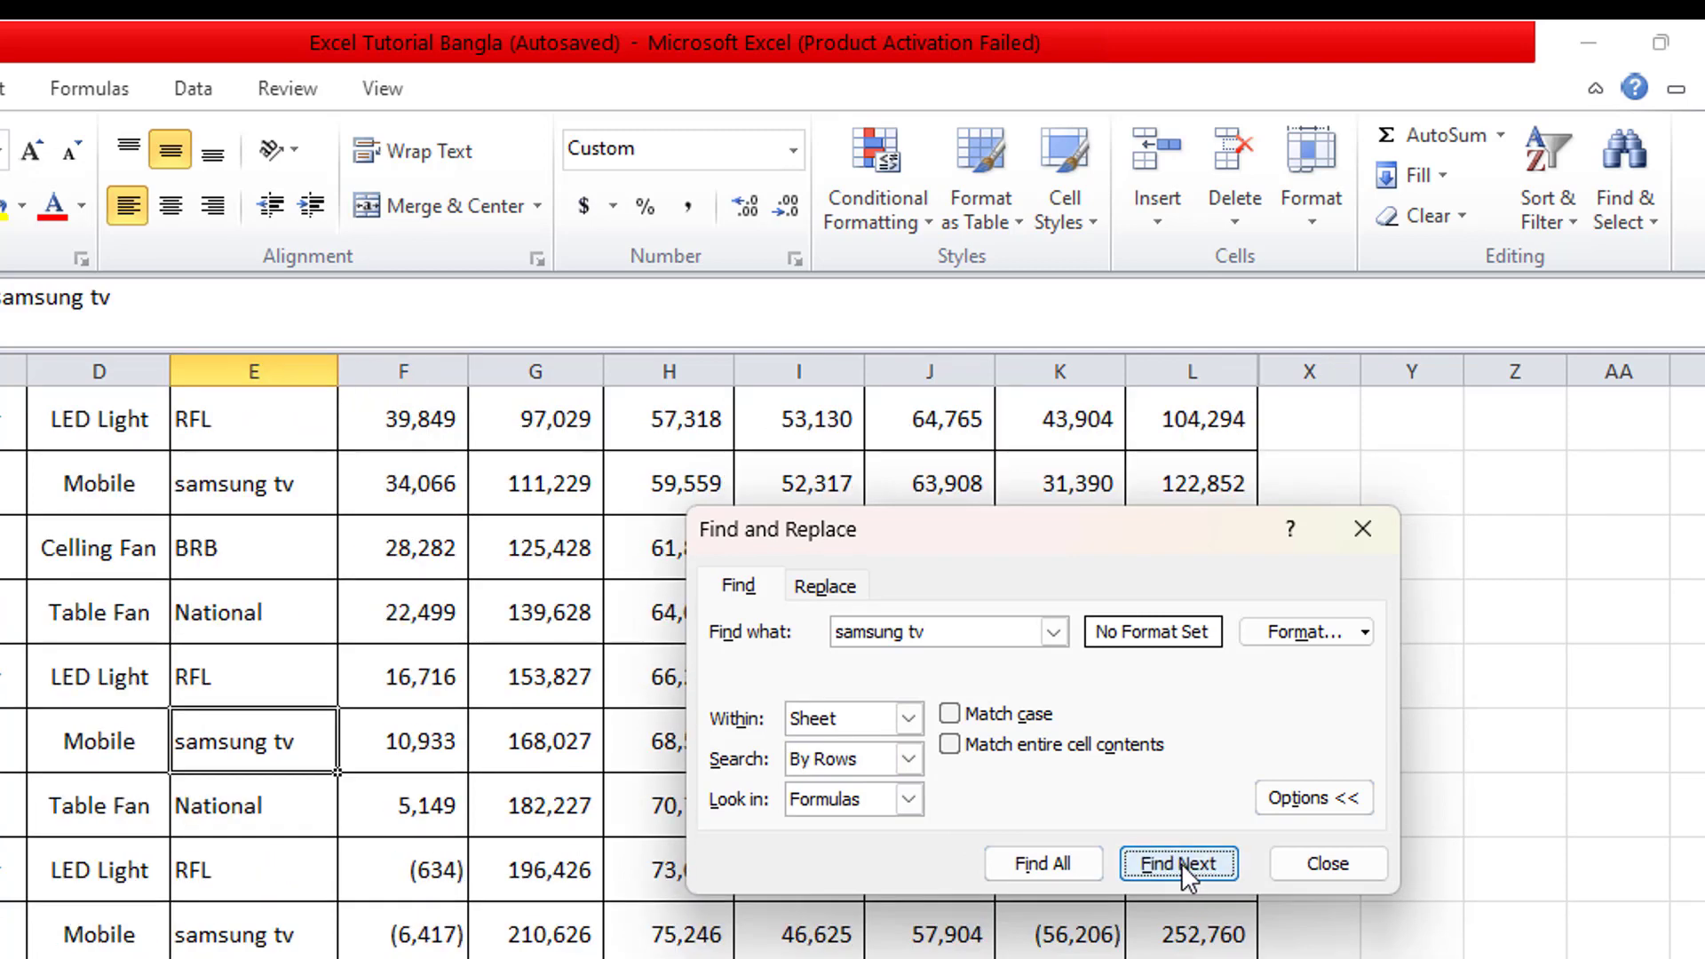
click(1181, 862)
click(1181, 861)
click(1181, 862)
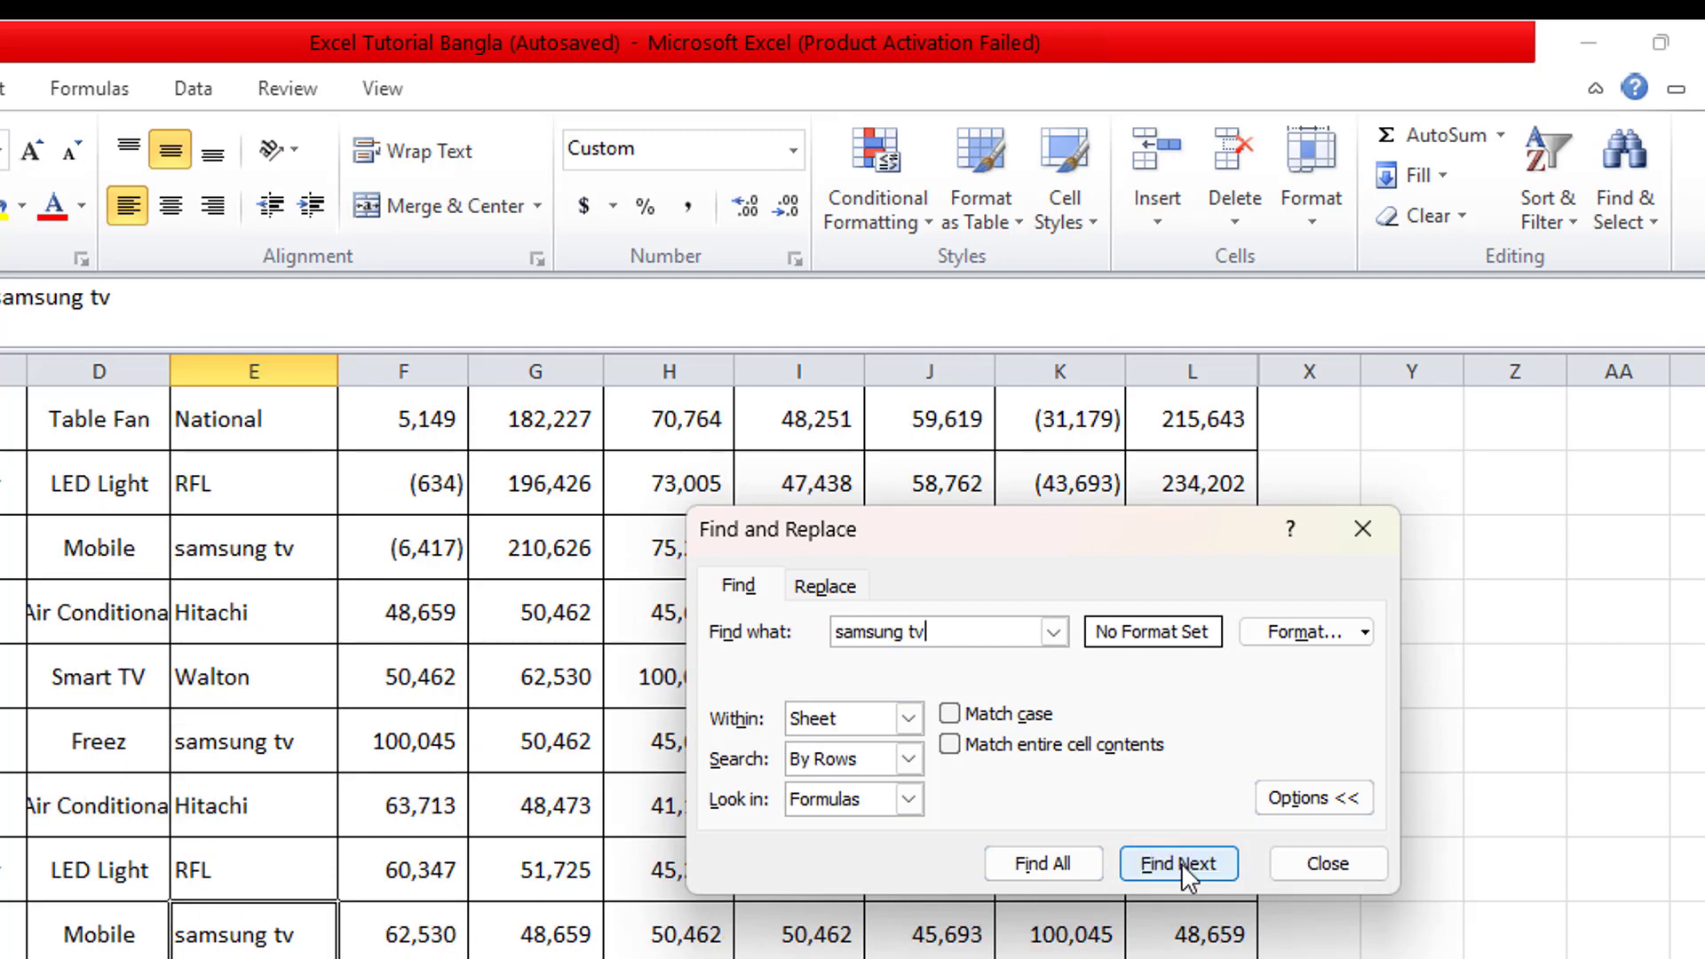
click(1173, 865)
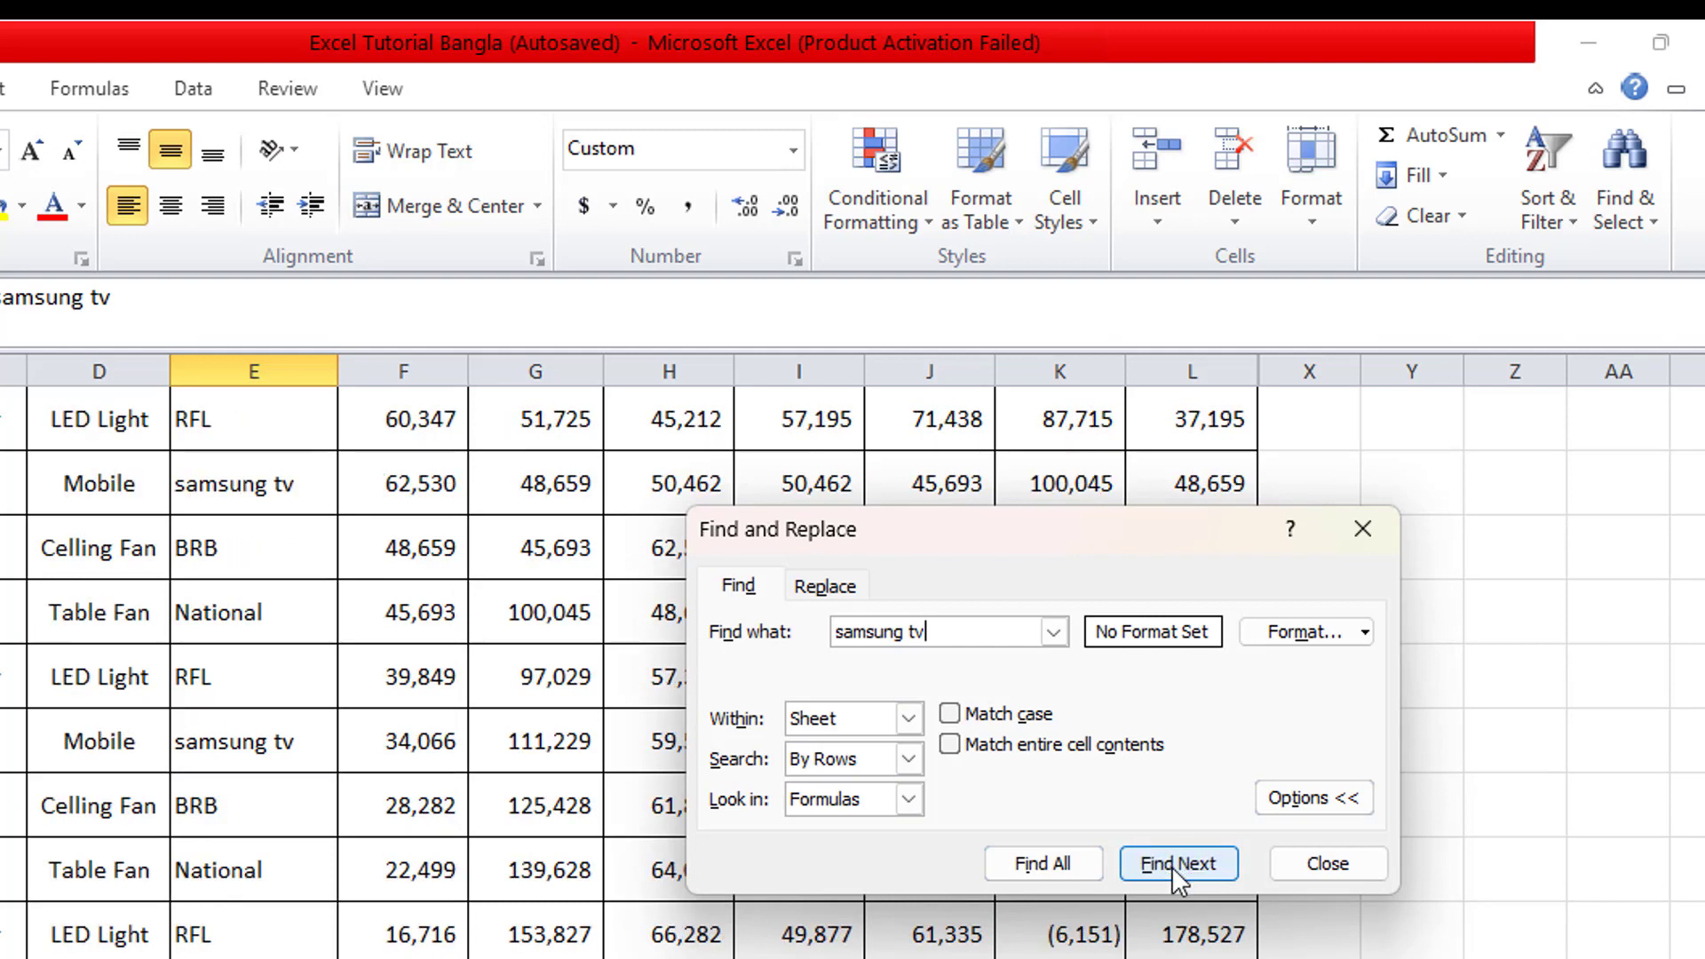
click(1169, 867)
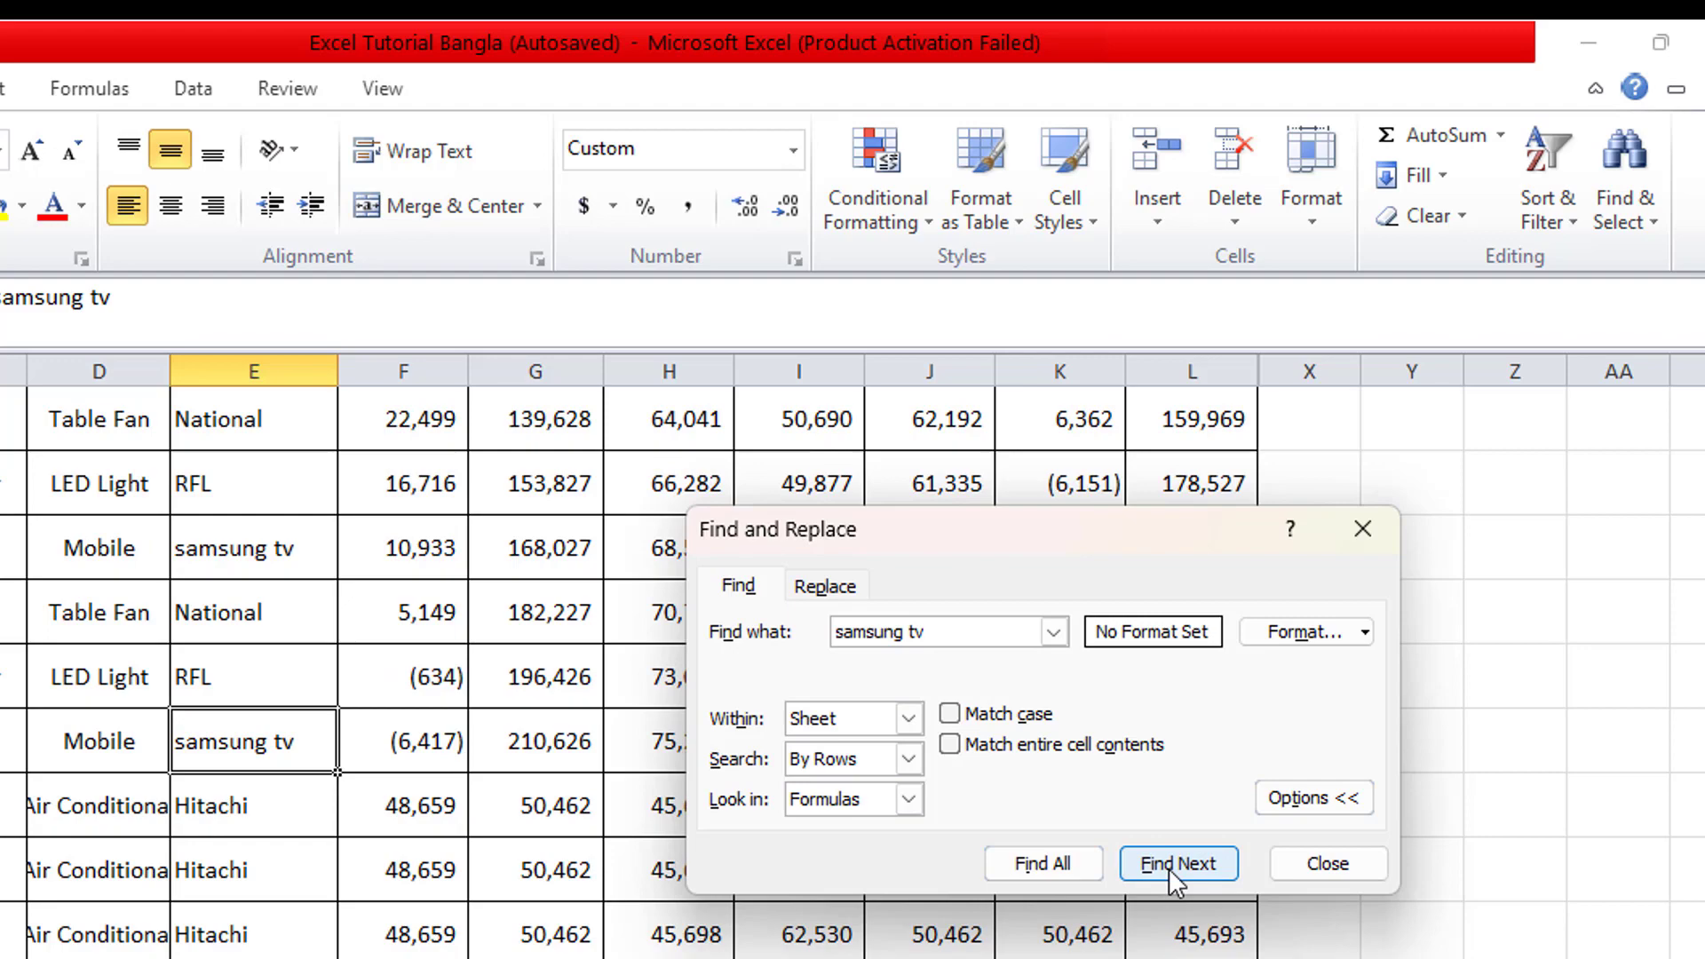
click(1169, 867)
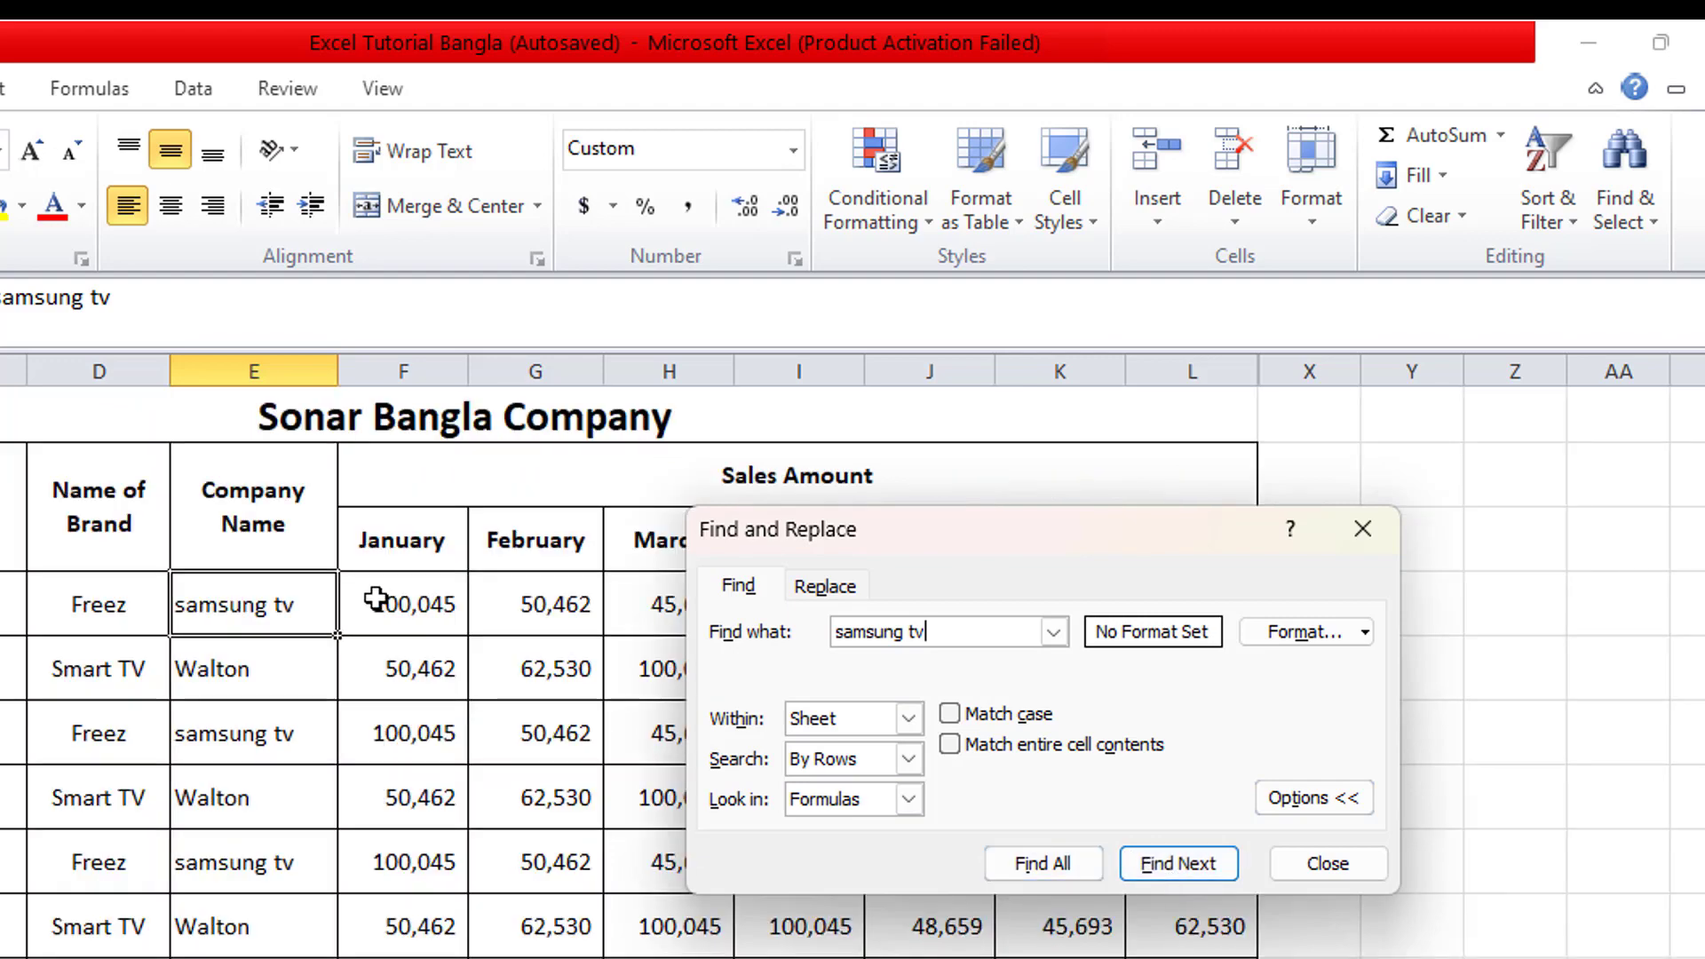
Step: Examine the first two company-name entries in Sheet1, E4 and E5, ending with E5 selected
click(310, 601)
drag(302, 672, 294, 612)
drag(575, 474, 575, 503)
click(574, 504)
click(563, 463)
click(1284, 676)
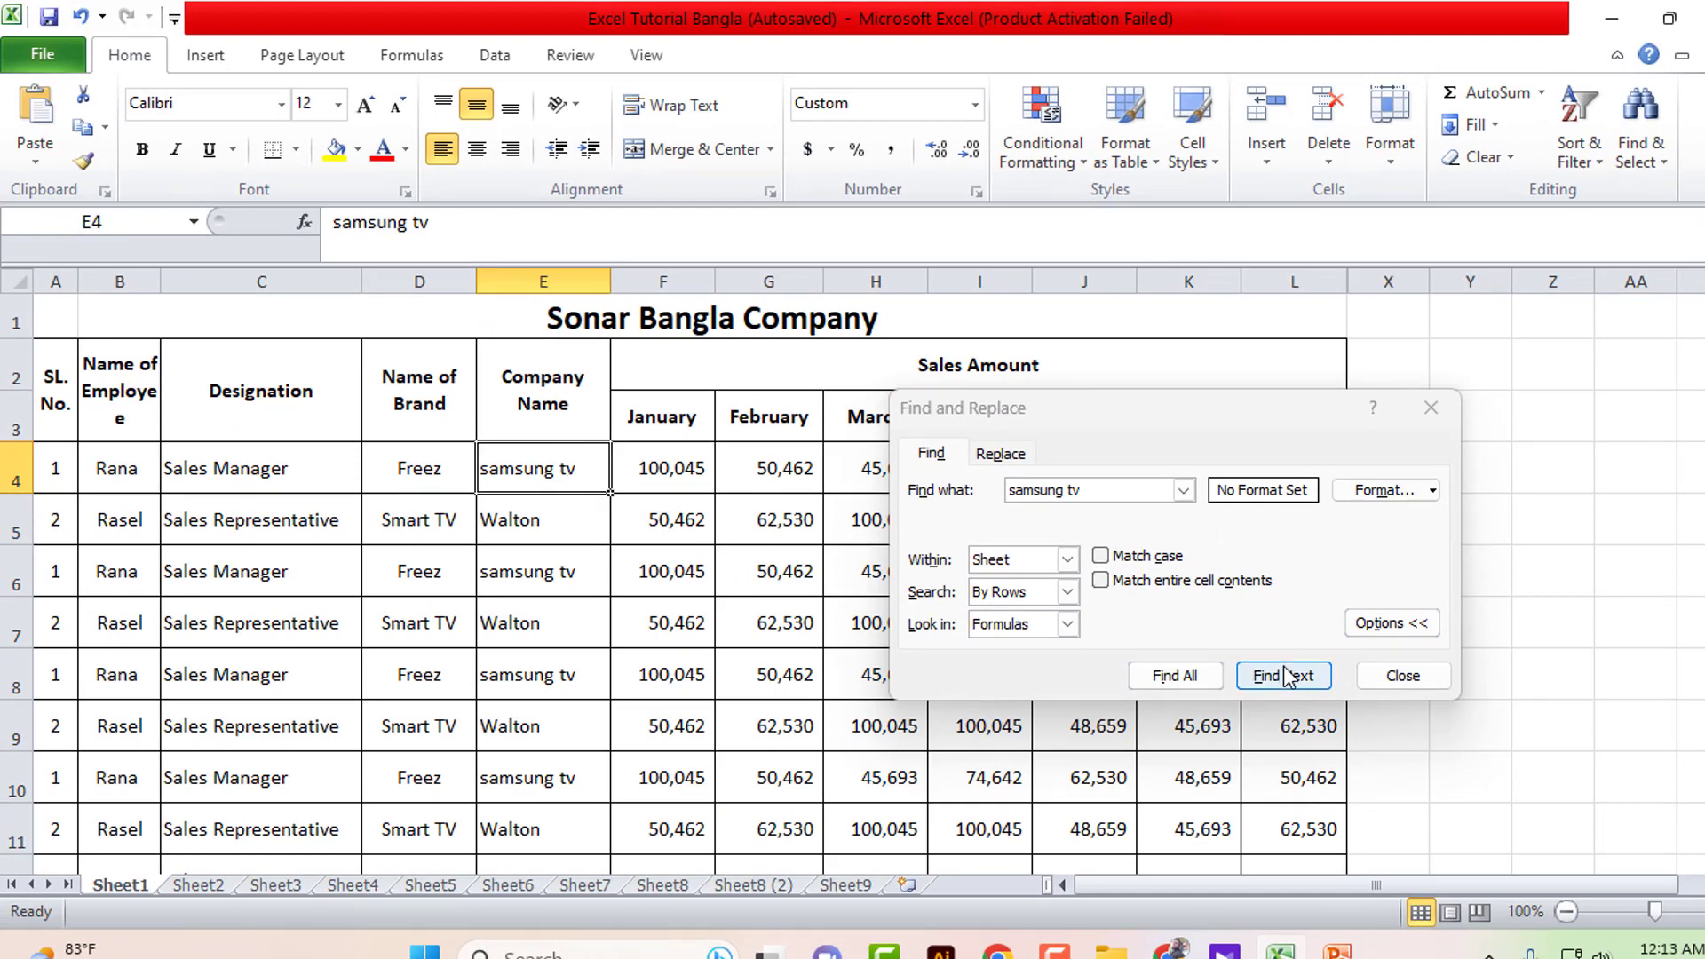
click(557, 522)
click(557, 469)
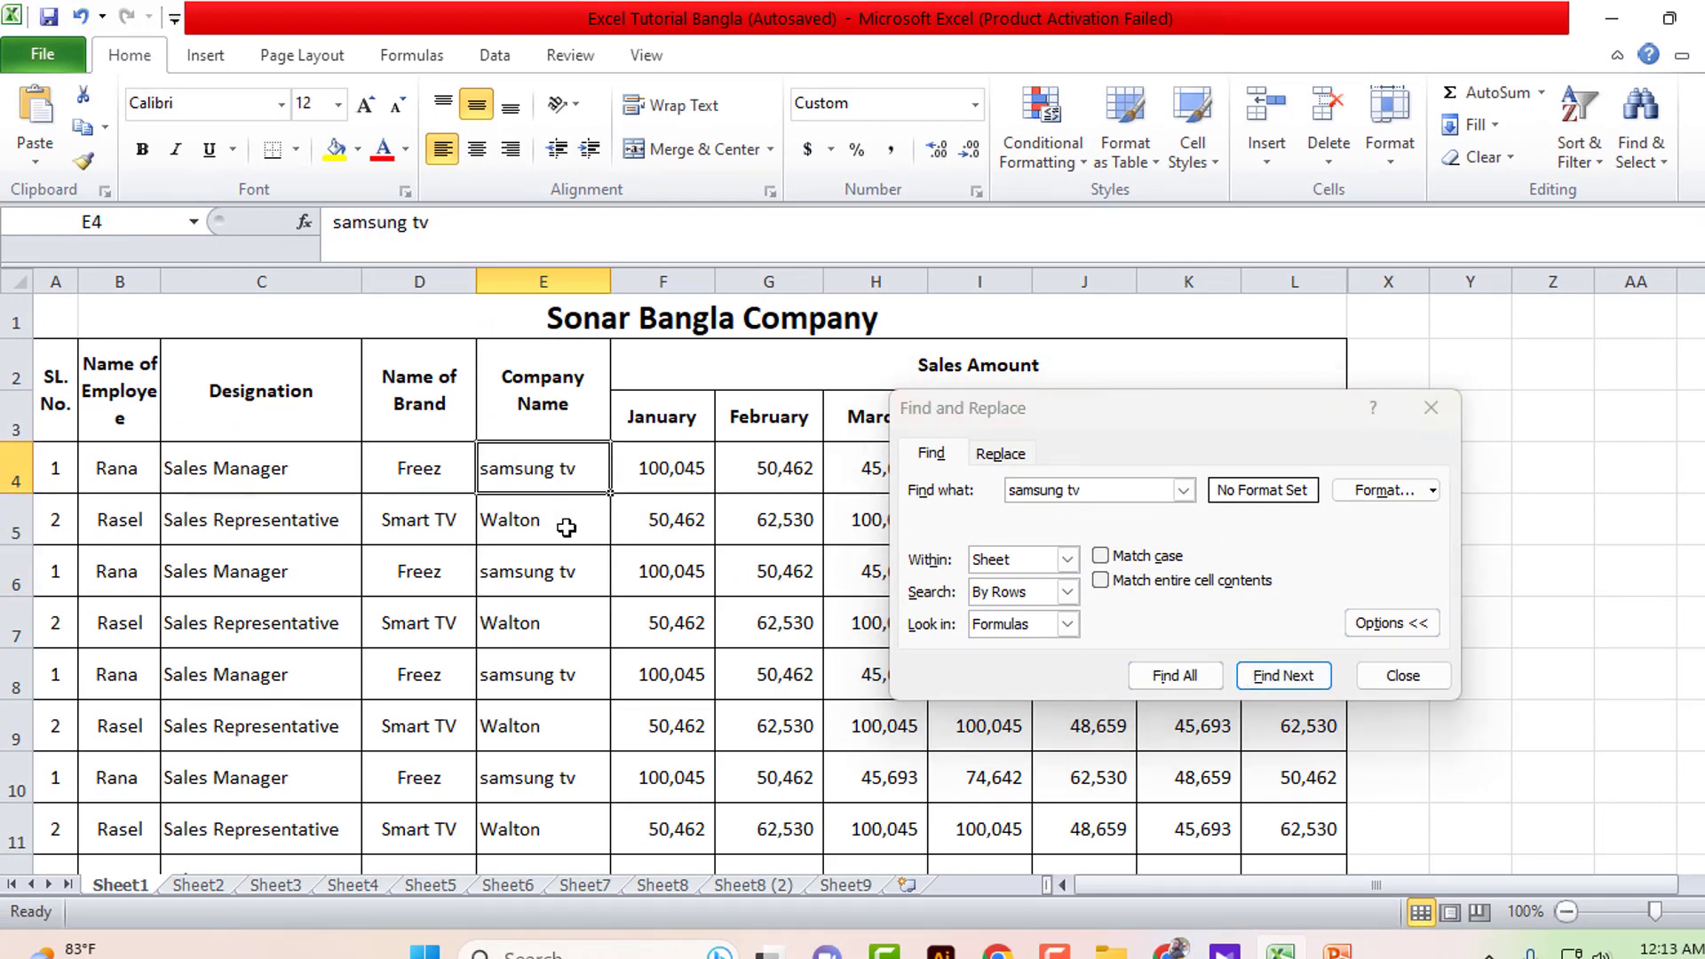
click(568, 525)
click(560, 472)
click(570, 530)
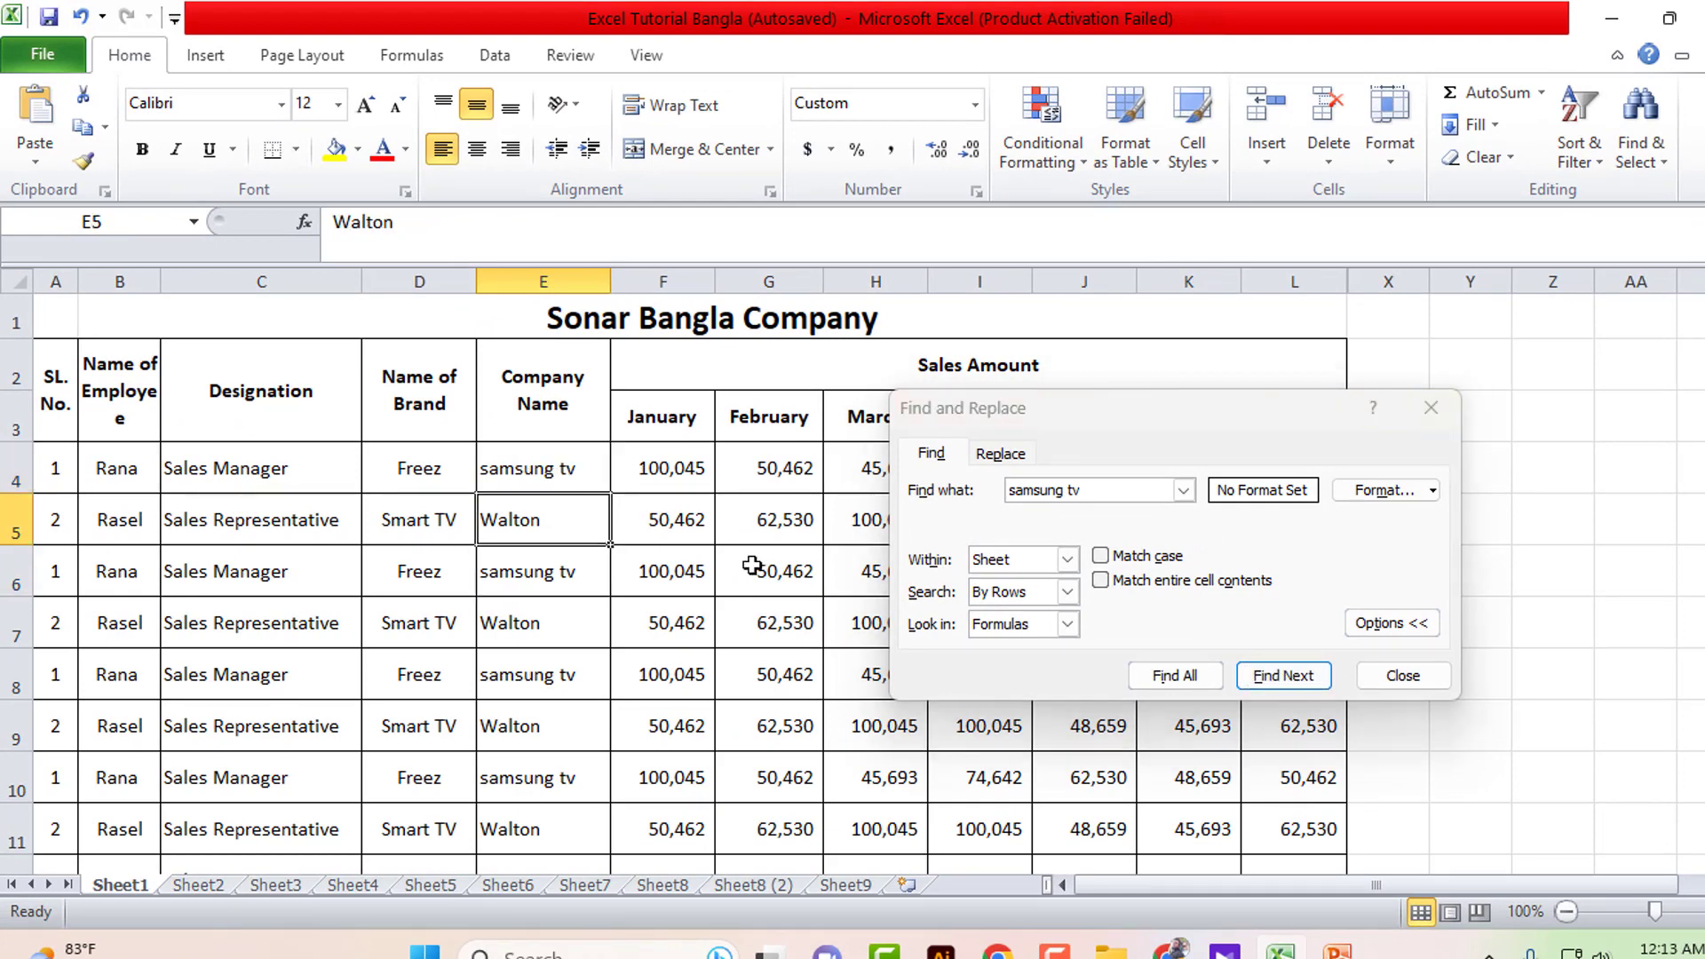
Step: Set the search scope to Workbook and step through the "samsung tv" matches in Sheet1 down to E18
click(1068, 563)
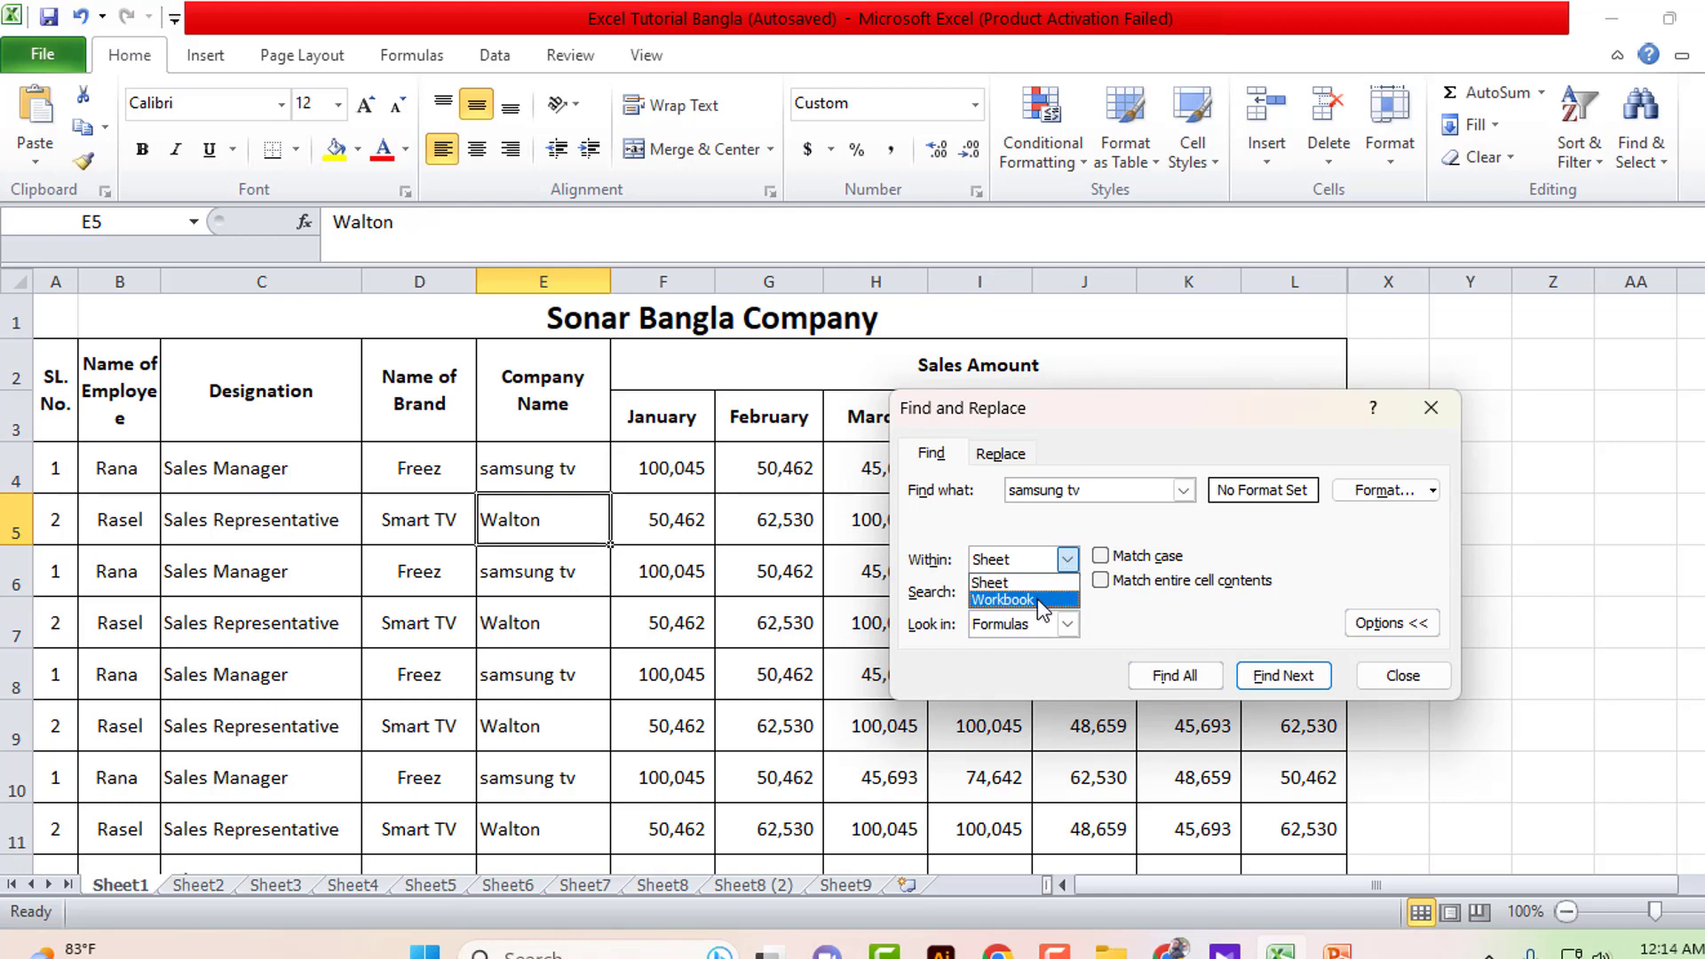
click(1041, 601)
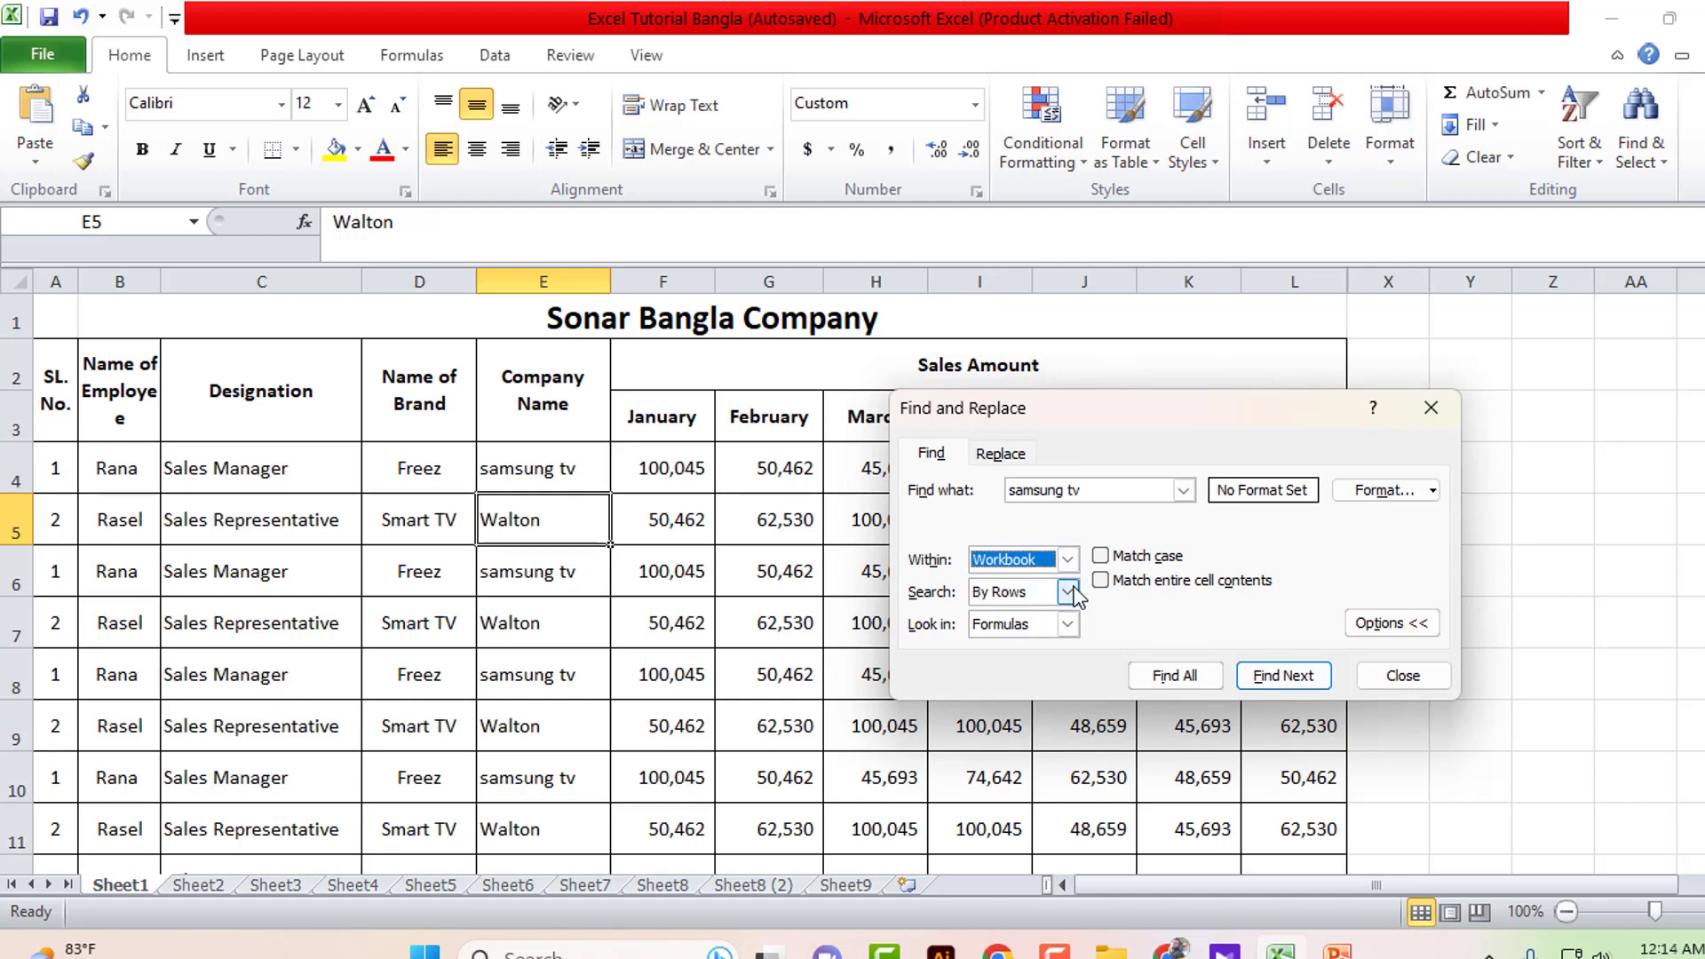
click(1274, 679)
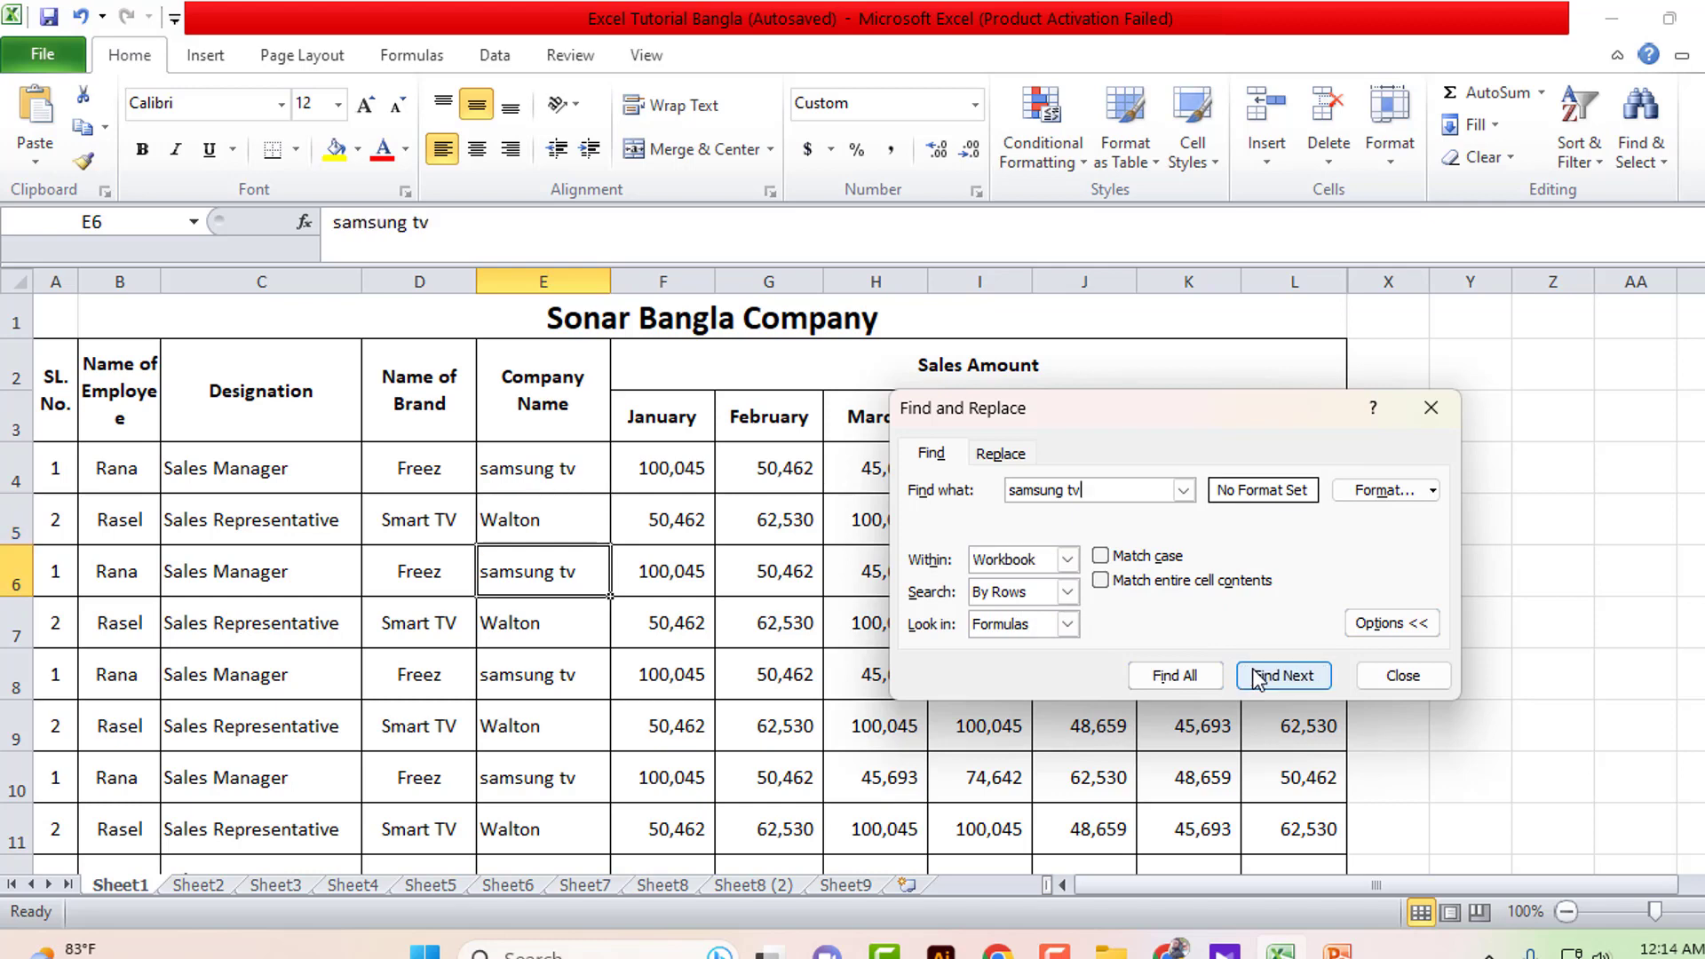
click(1276, 682)
click(1271, 675)
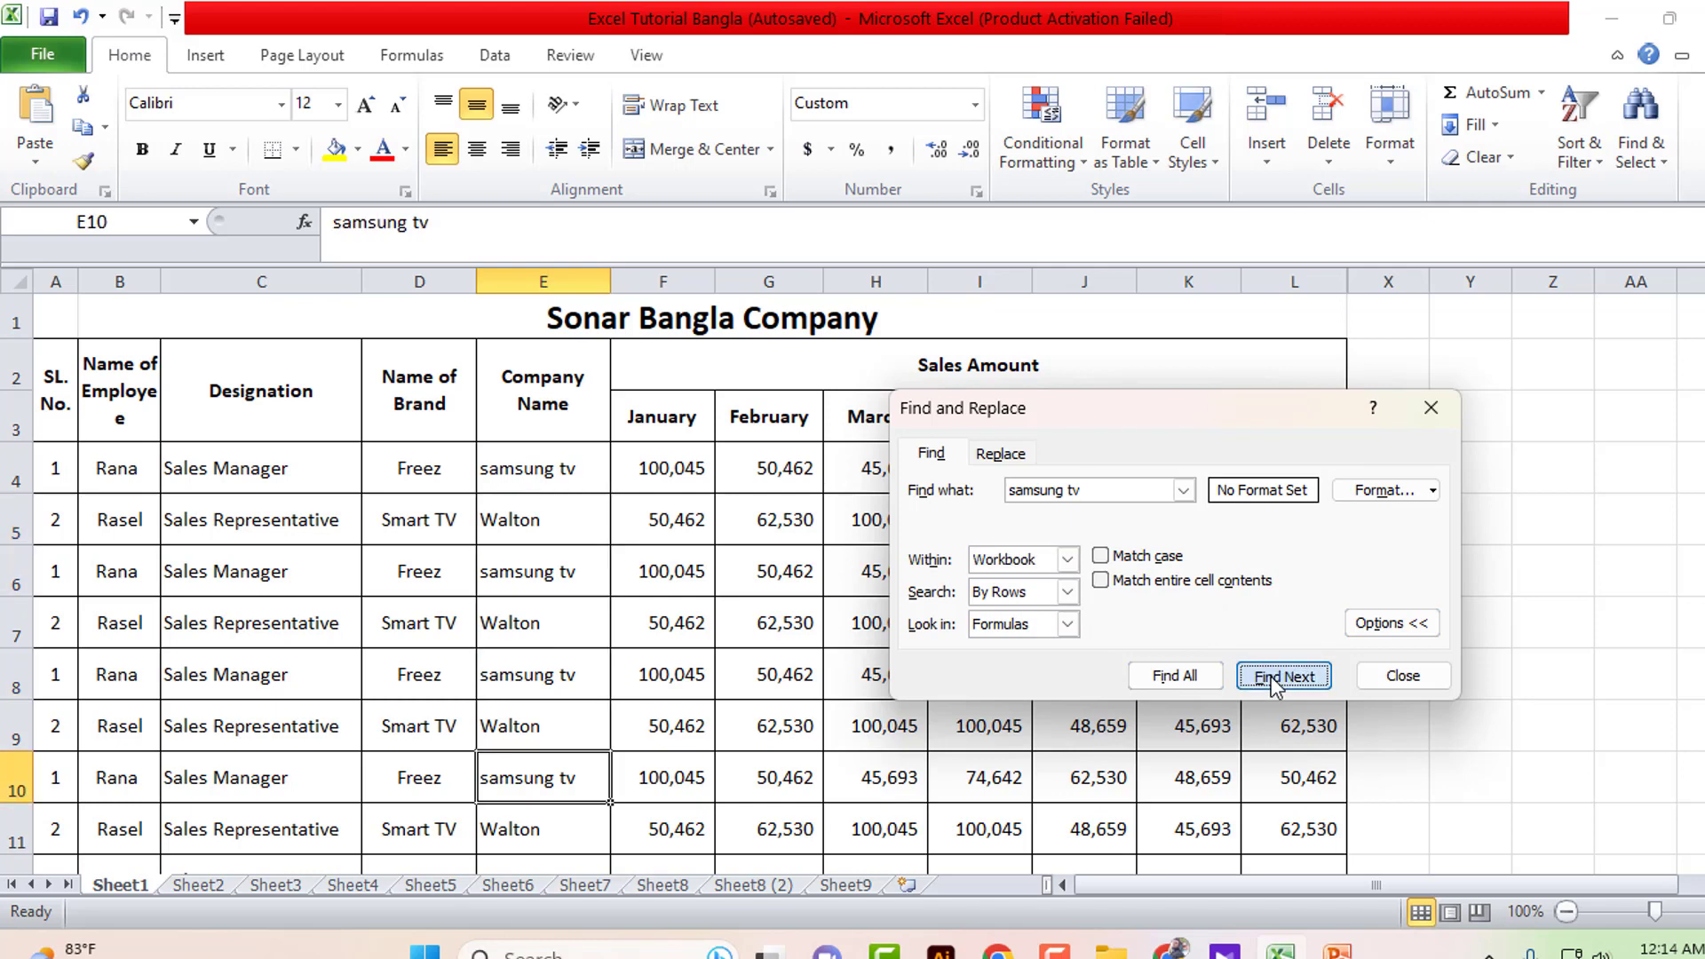
click(1271, 675)
click(1271, 675)
click(1271, 674)
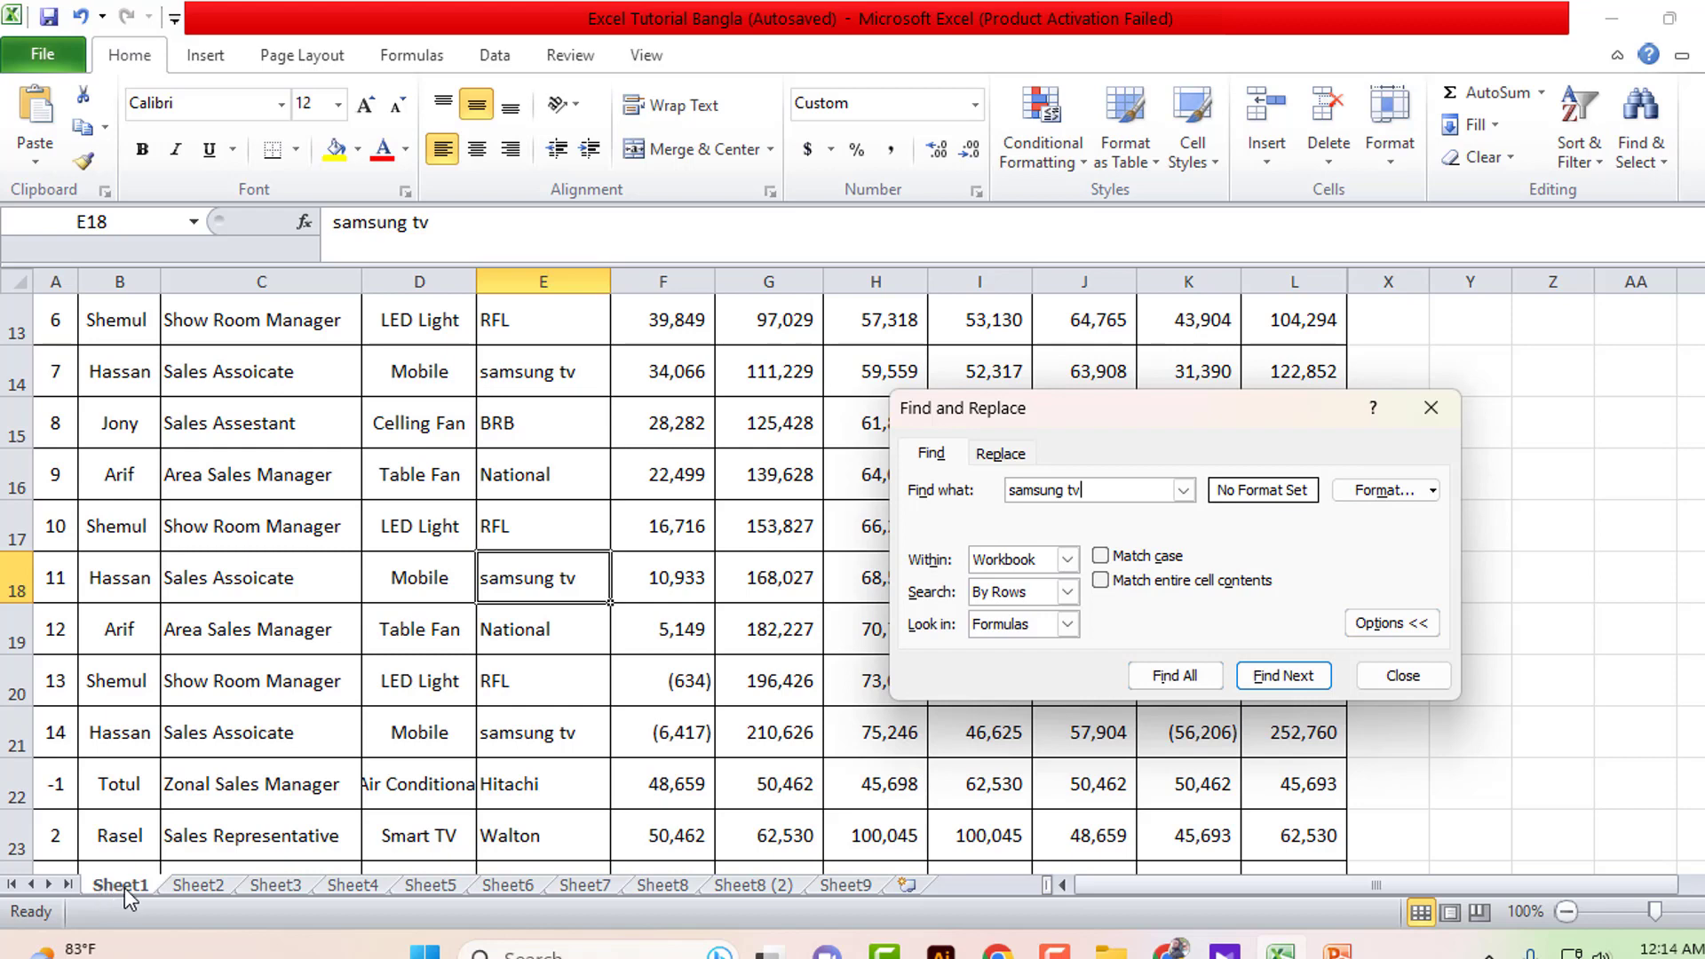
Step: Select E19 in Sheet1 and continue finding "samsung tv" from there until the search moves into Sheet2
click(126, 888)
click(542, 639)
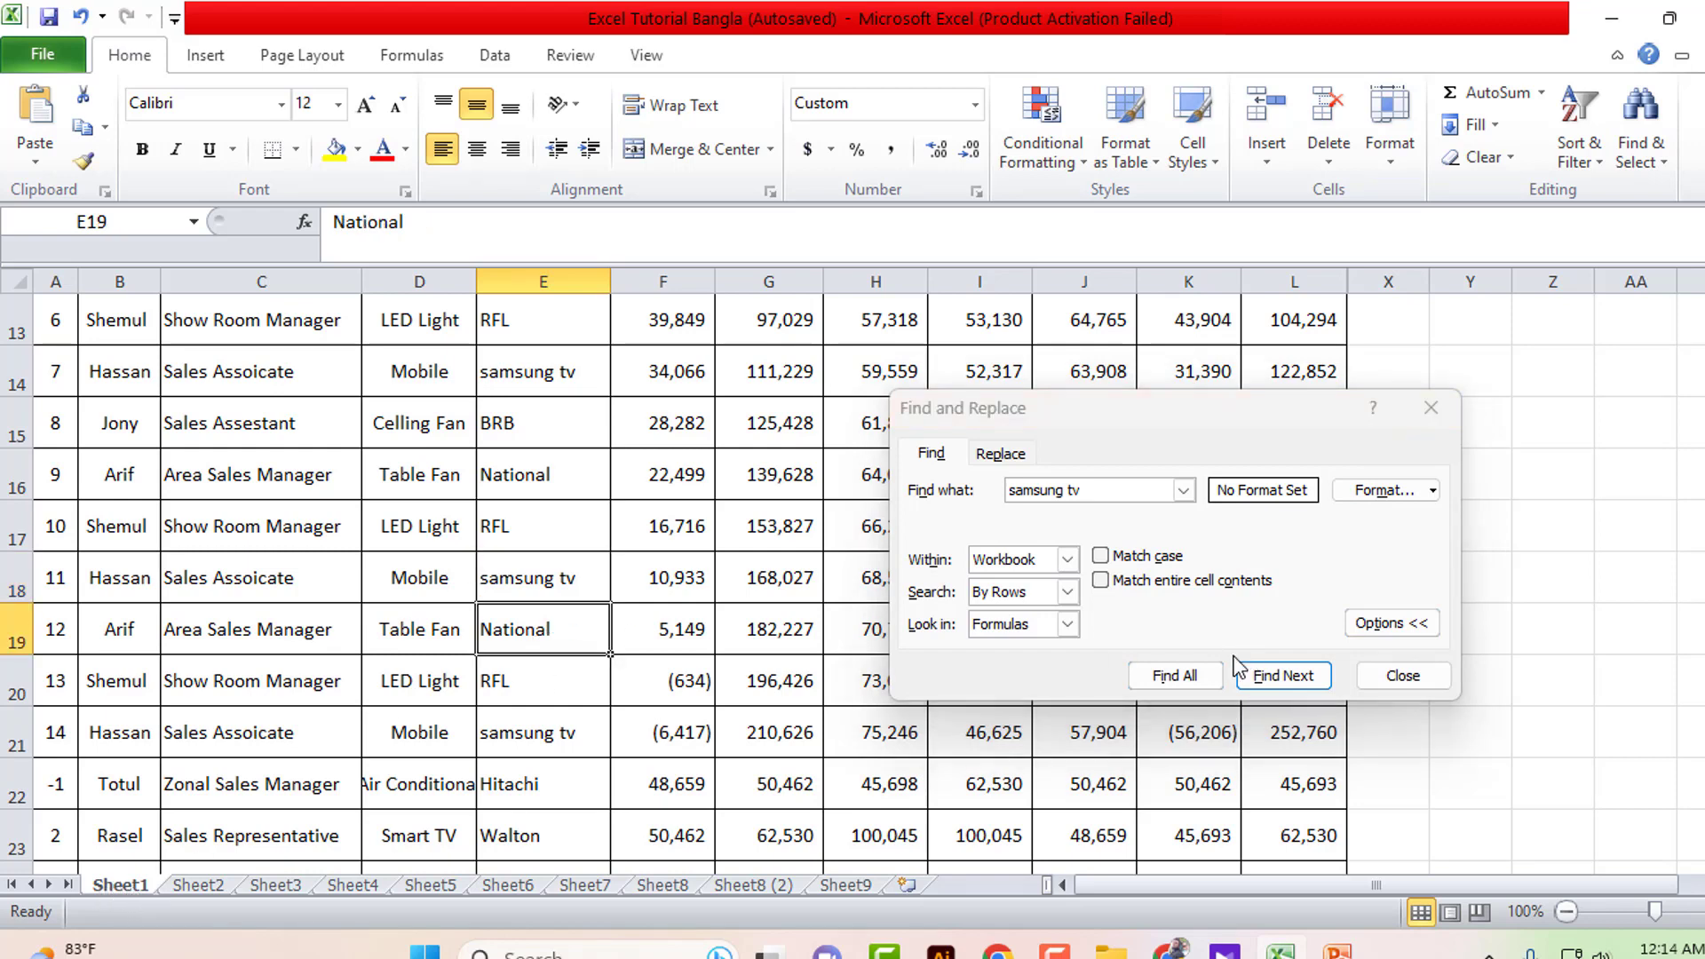
click(1270, 678)
click(1272, 678)
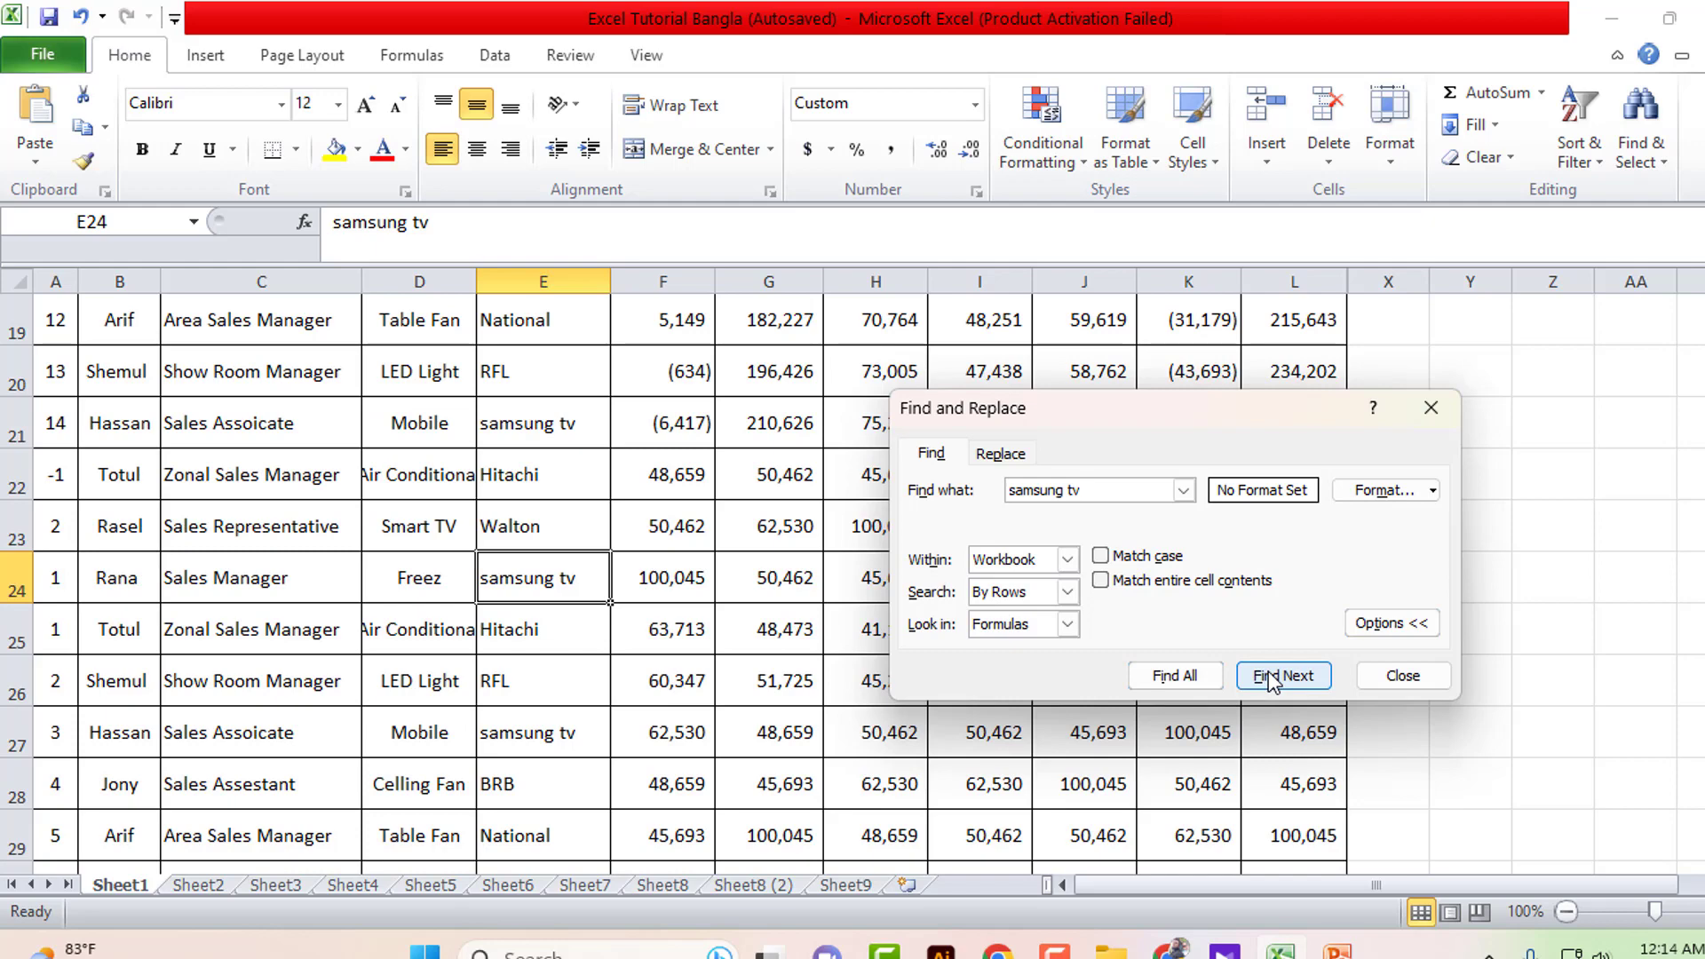
click(1272, 678)
click(1272, 679)
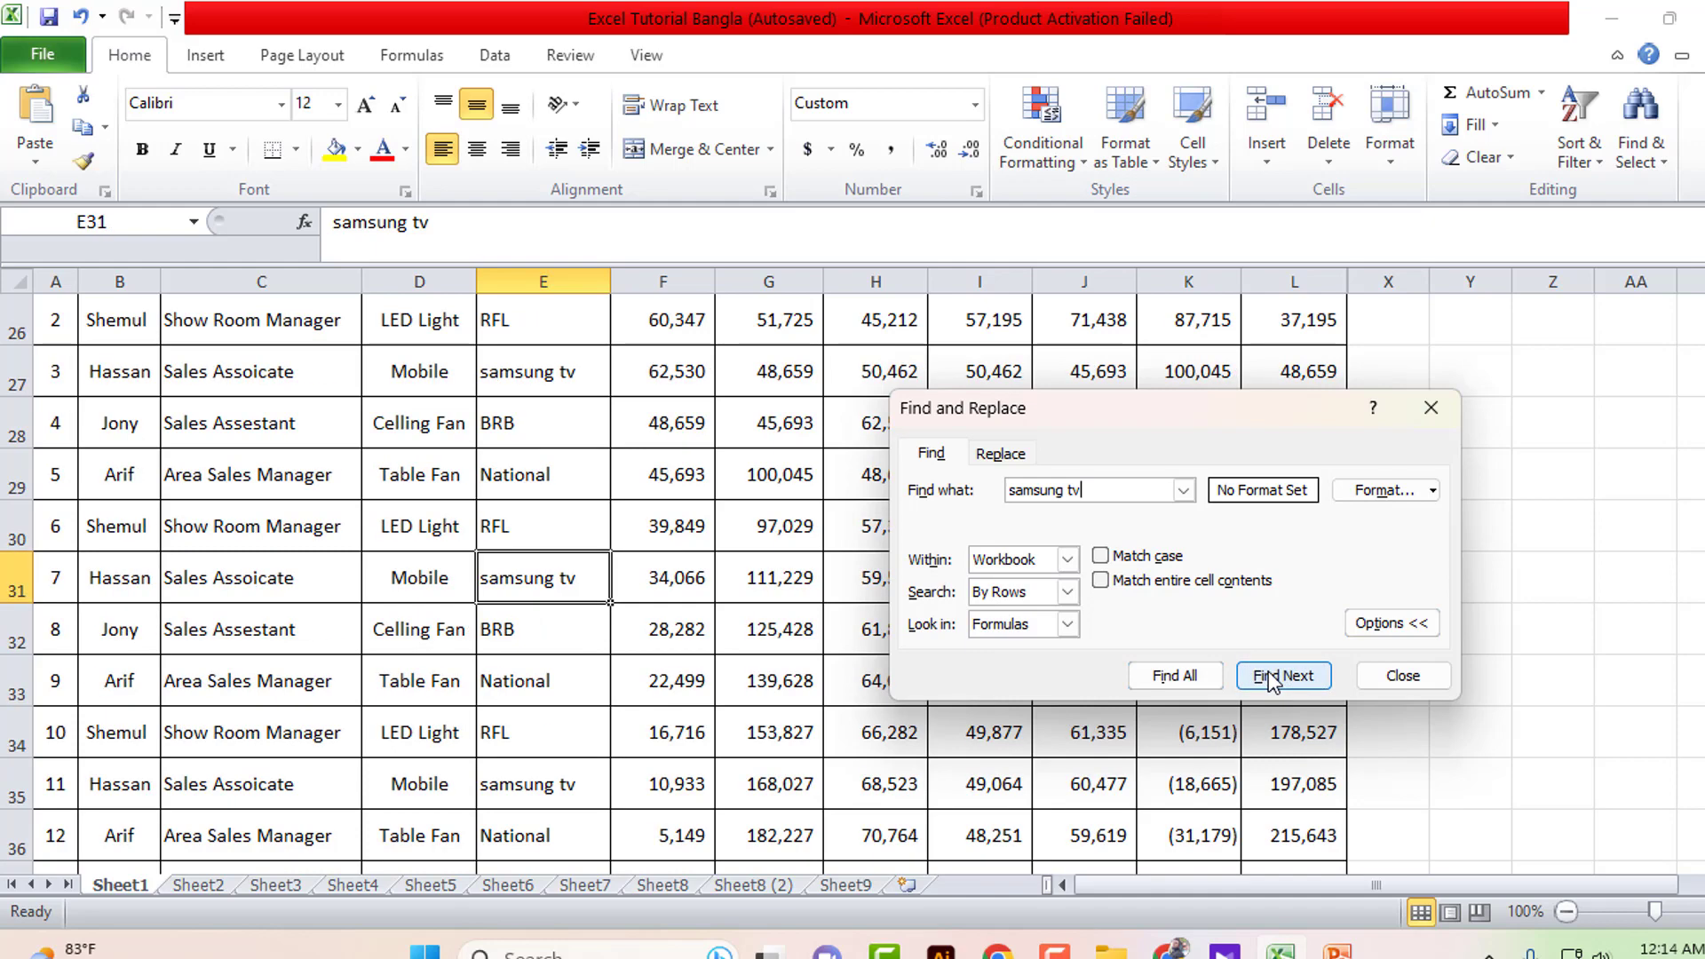
click(1272, 679)
click(1272, 678)
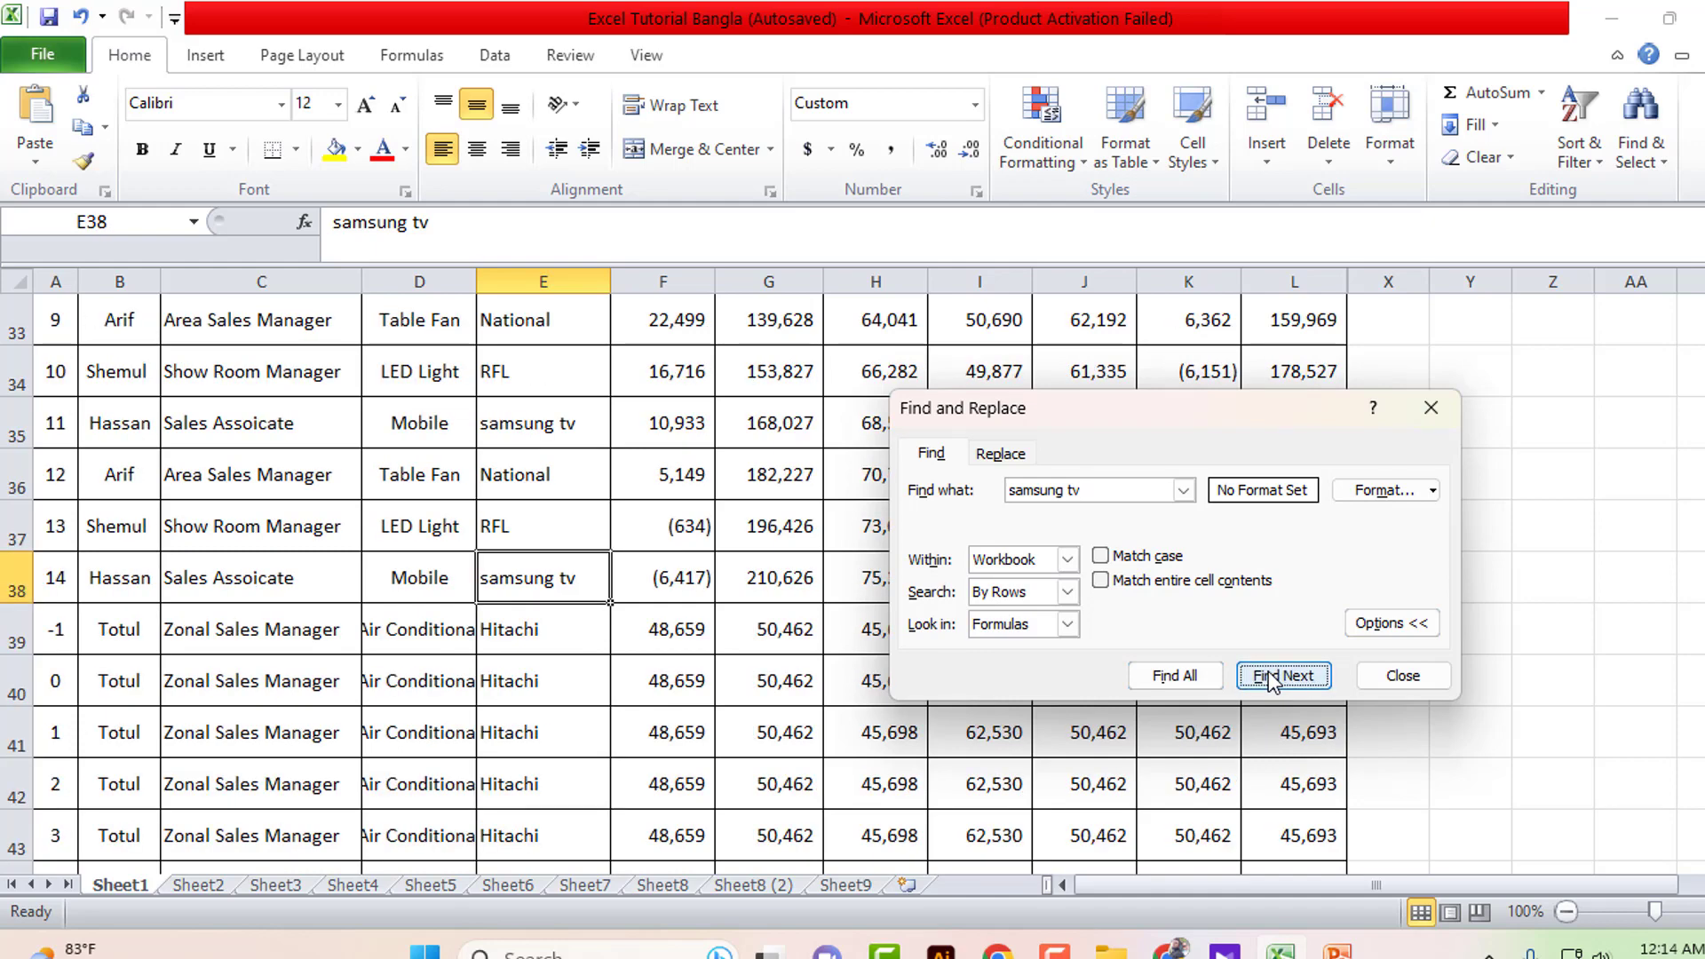
click(1271, 679)
click(1272, 678)
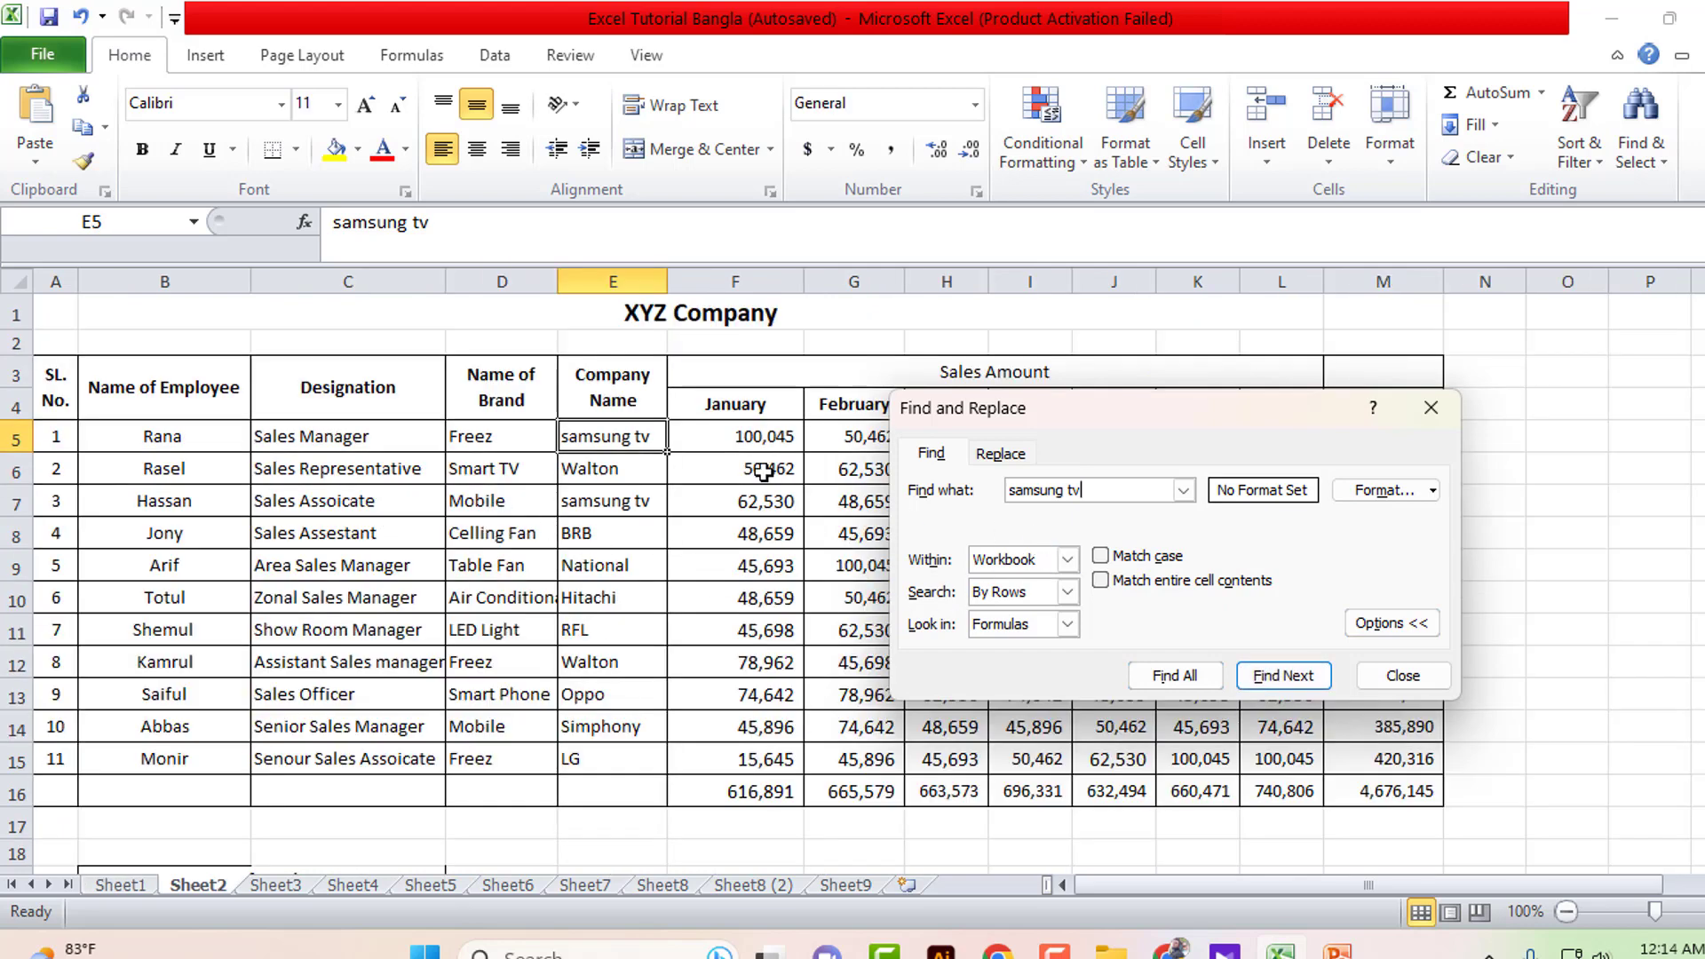
Step: Check the first company-name entries in Sheet2, E5 and E6, ending with E6 selected
click(654, 451)
click(617, 462)
click(616, 442)
click(616, 468)
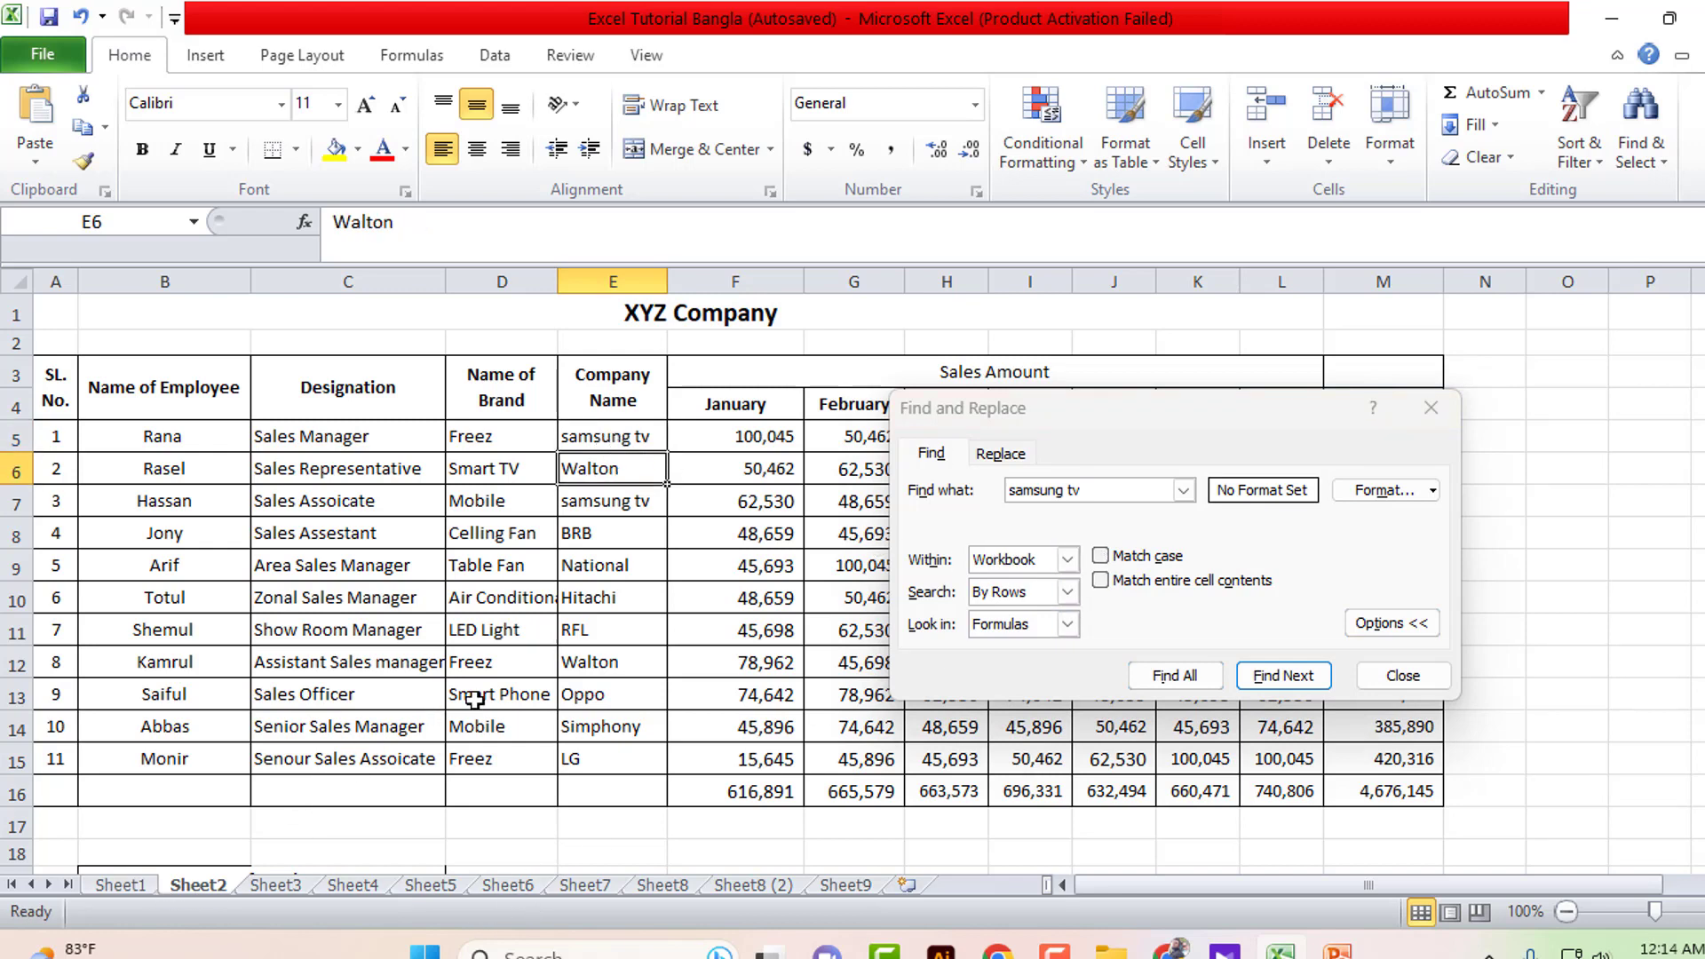
Step: Browse the workbook's sheets from Sheet1 through Sheet9 and back to Sheet1
click(120, 884)
click(197, 885)
click(276, 884)
click(355, 886)
click(430, 884)
click(494, 885)
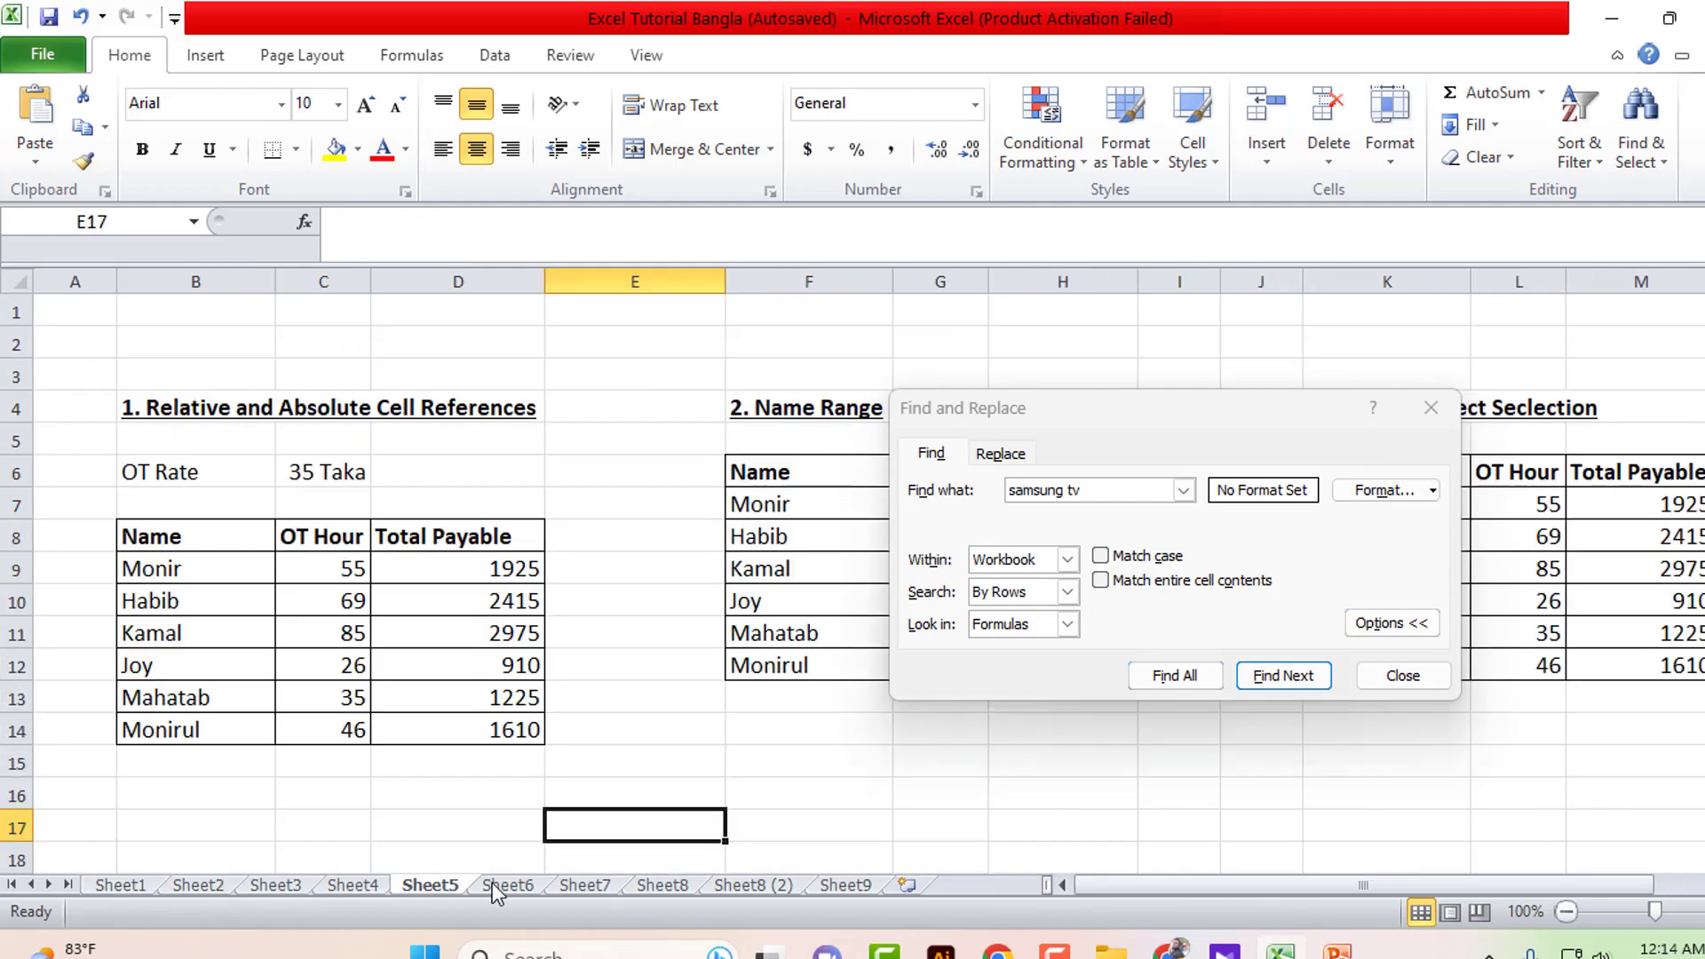
click(587, 885)
click(673, 883)
click(723, 883)
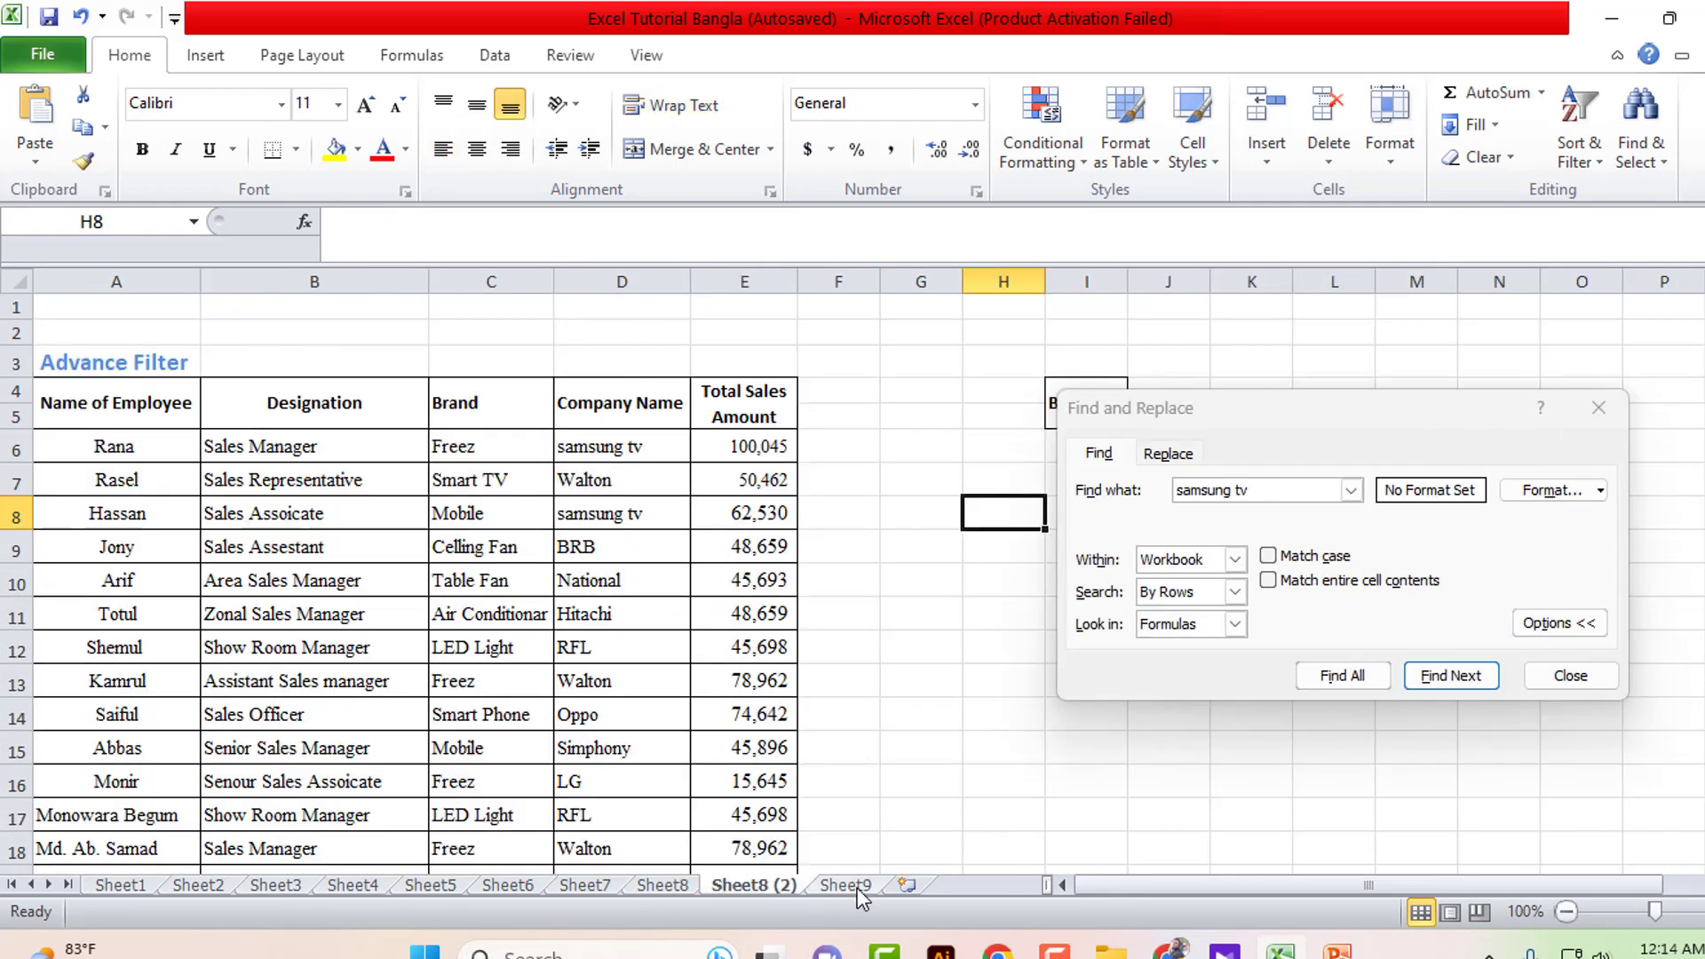
click(845, 885)
click(753, 884)
click(665, 885)
click(584, 884)
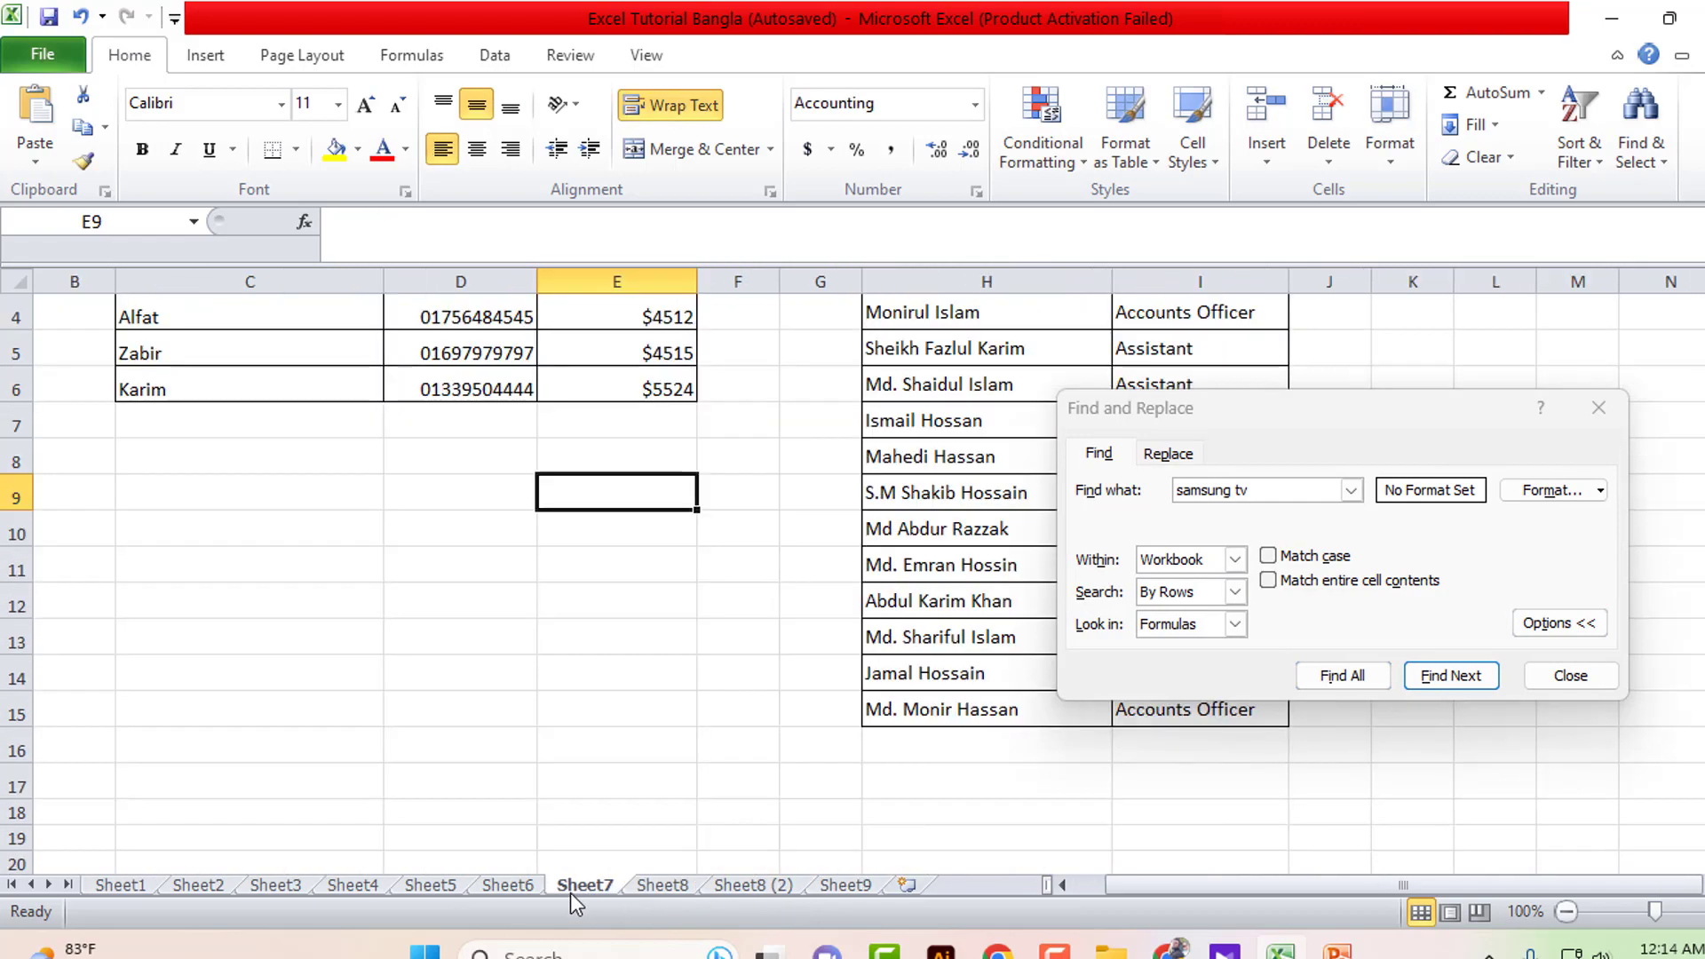
click(507, 884)
click(266, 885)
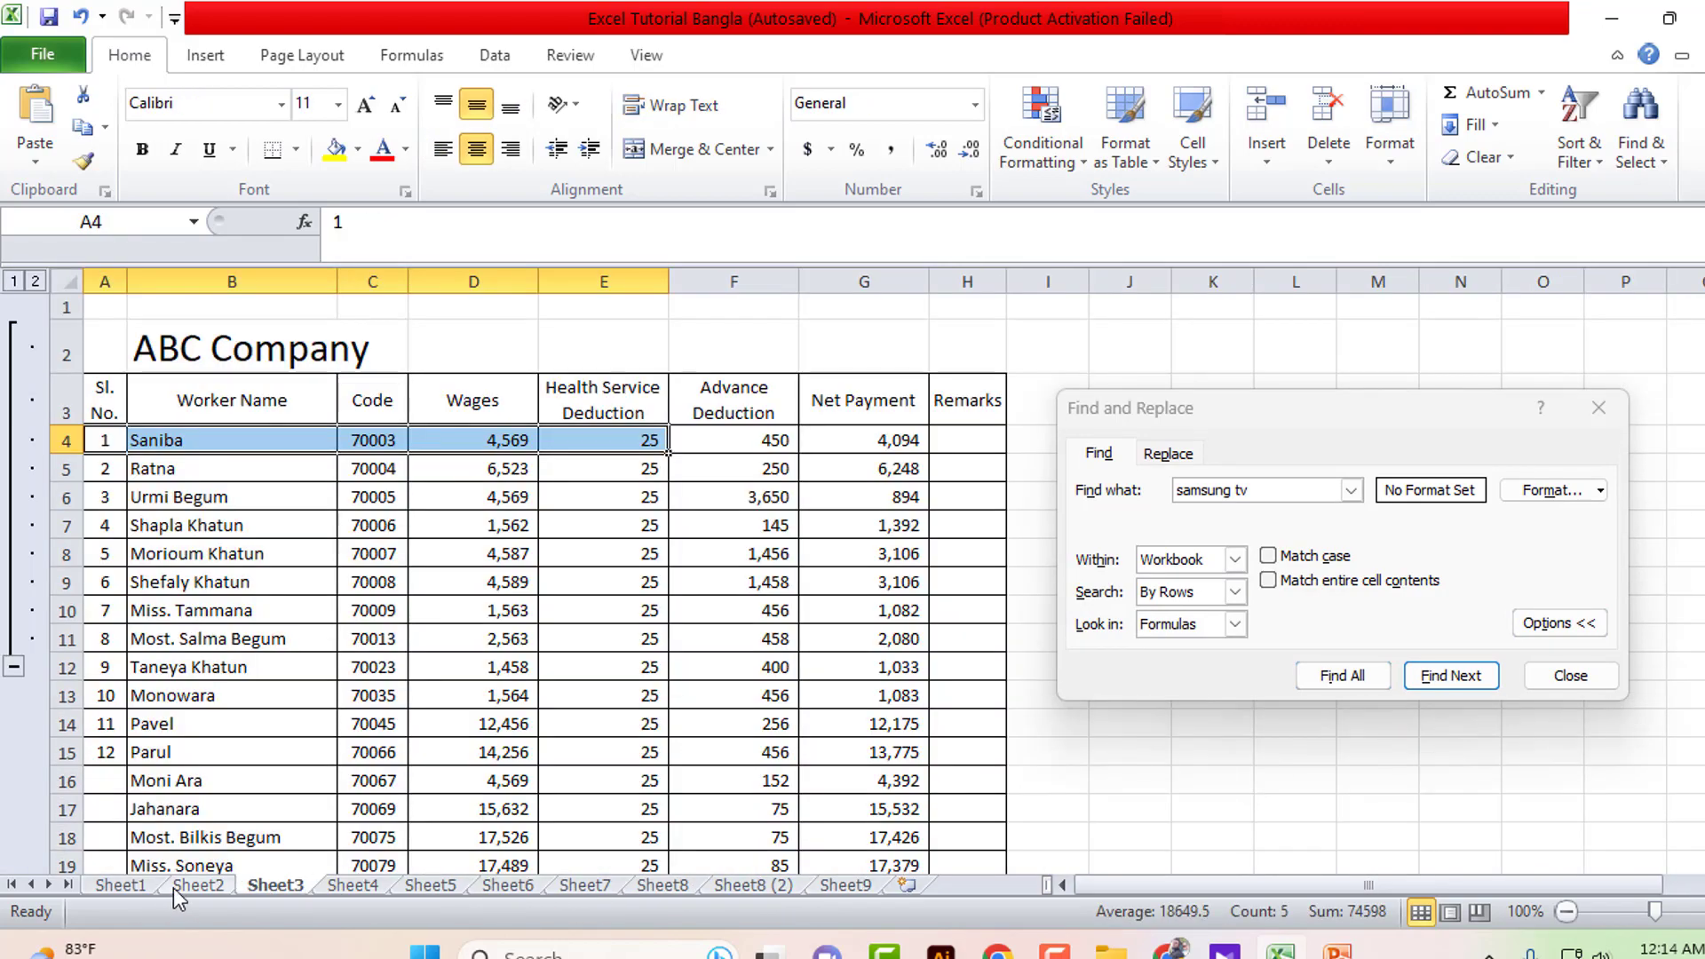
click(197, 885)
click(121, 884)
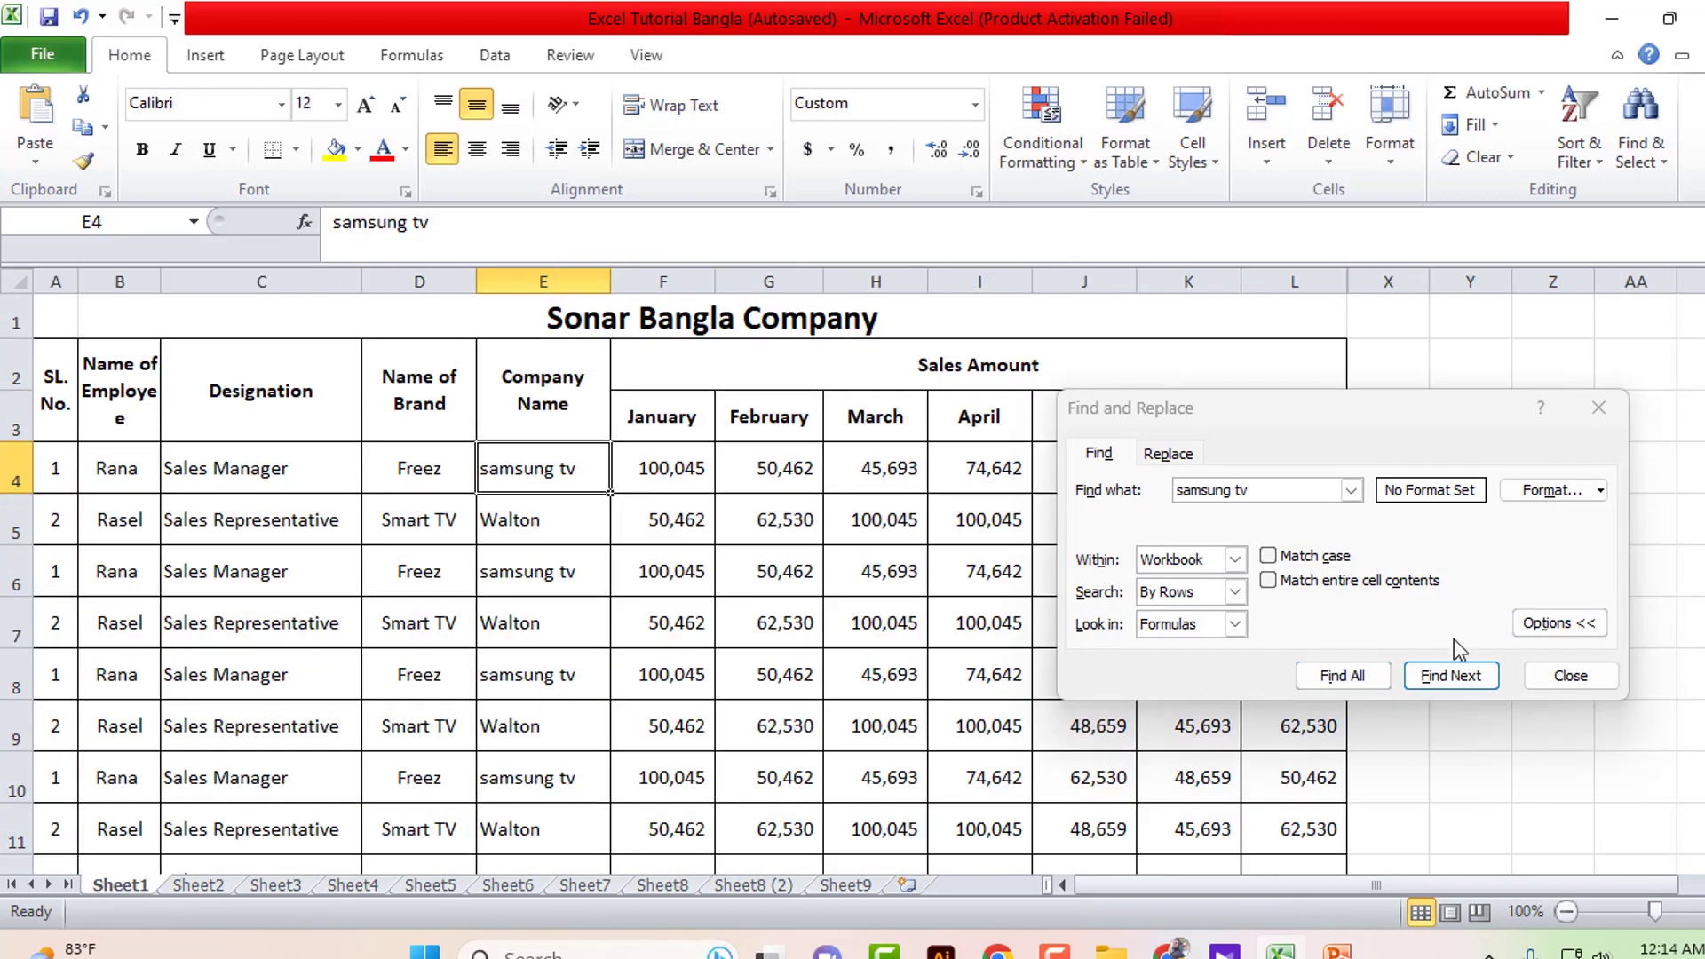
Step: Continue the workbook-wide search for "samsung tv" from Sheet1 to the match in D6 of Sheet8 (2)
click(1445, 676)
click(1444, 680)
click(1443, 682)
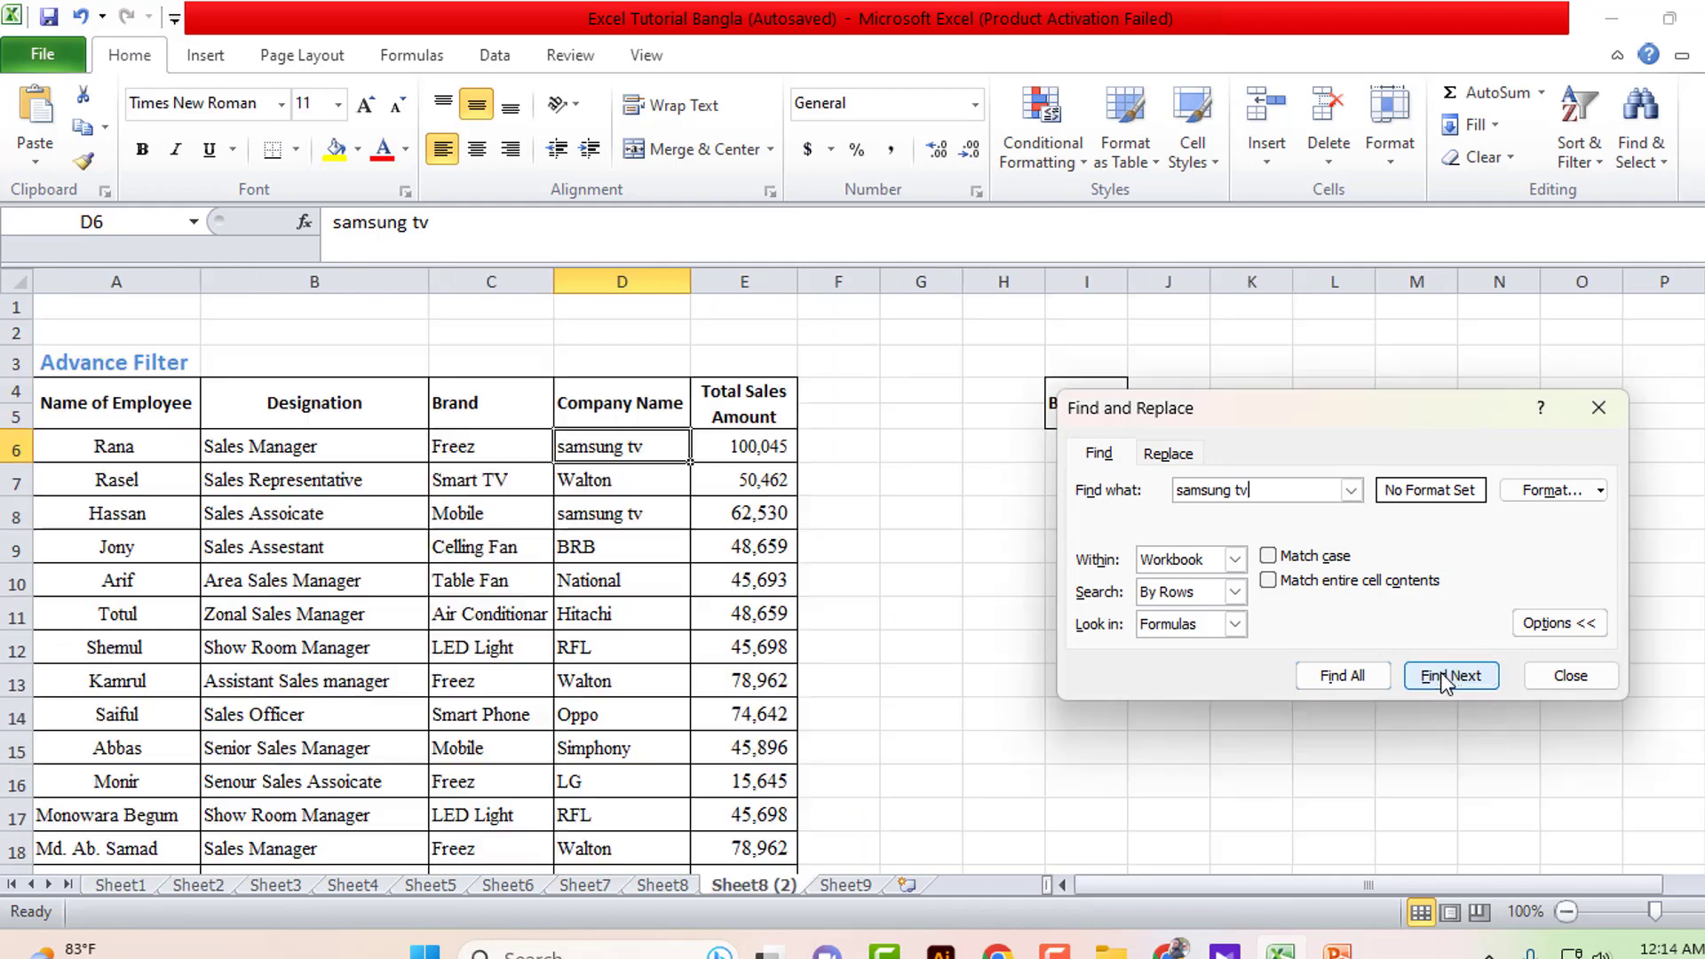
Step: Find the next "samsung tv" in Sheet8 (2) and set up its replacement with "Chaina TV"
click(1443, 682)
click(1161, 456)
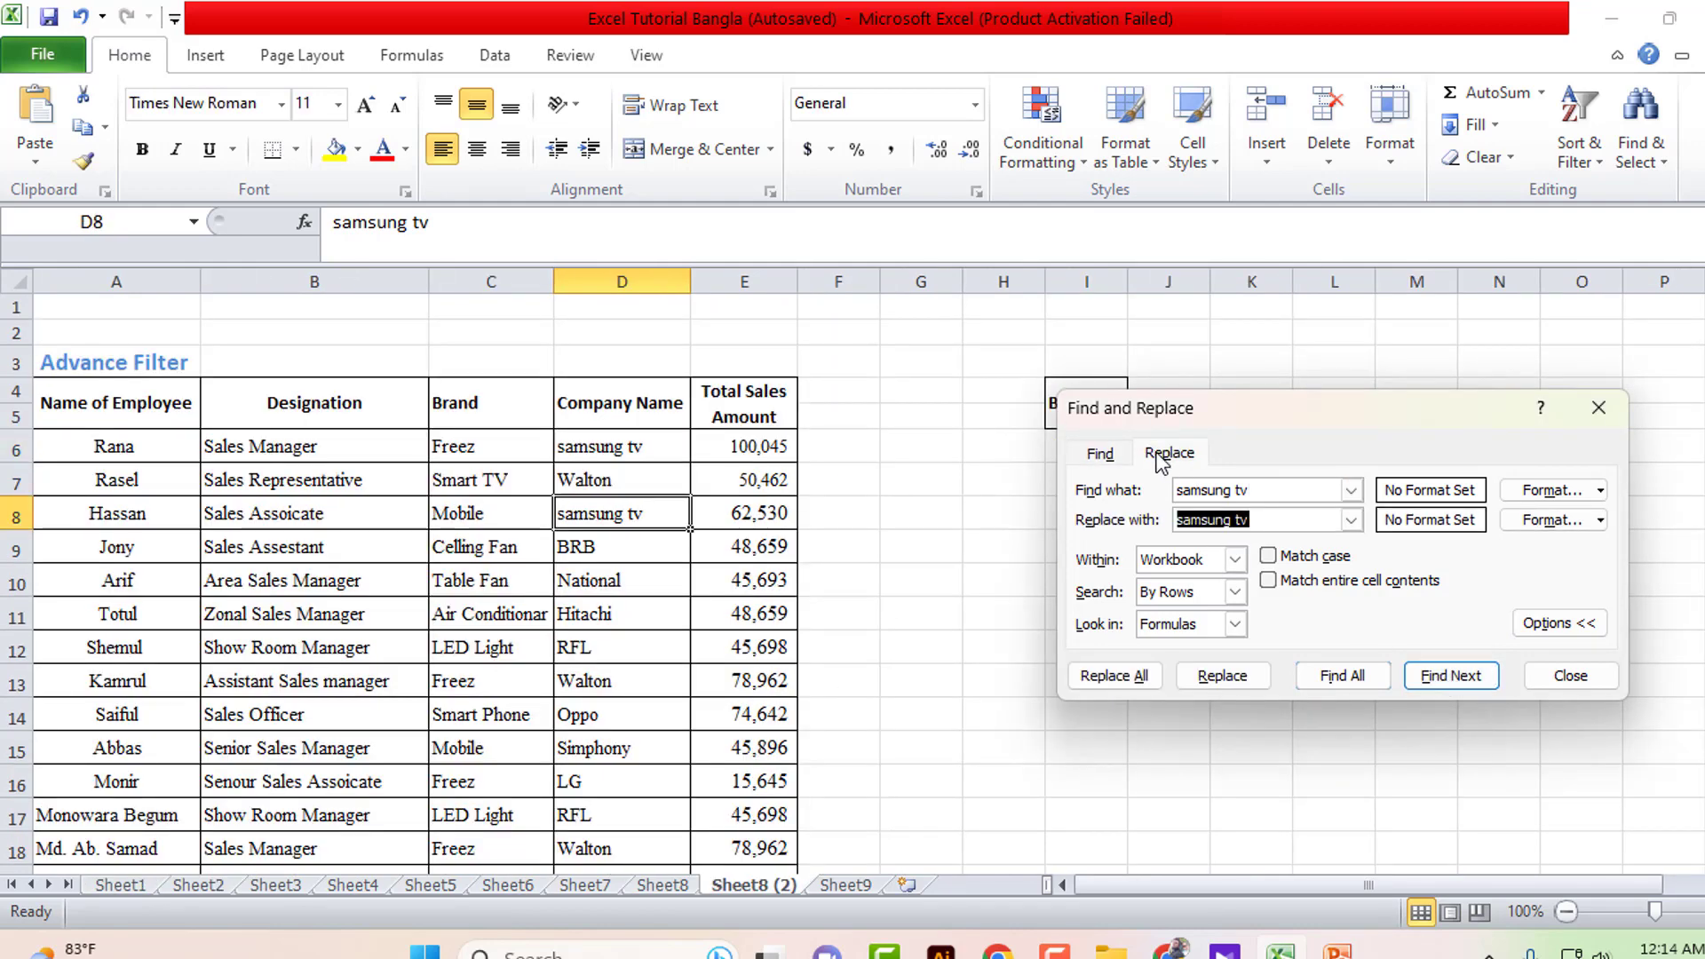
click(1260, 491)
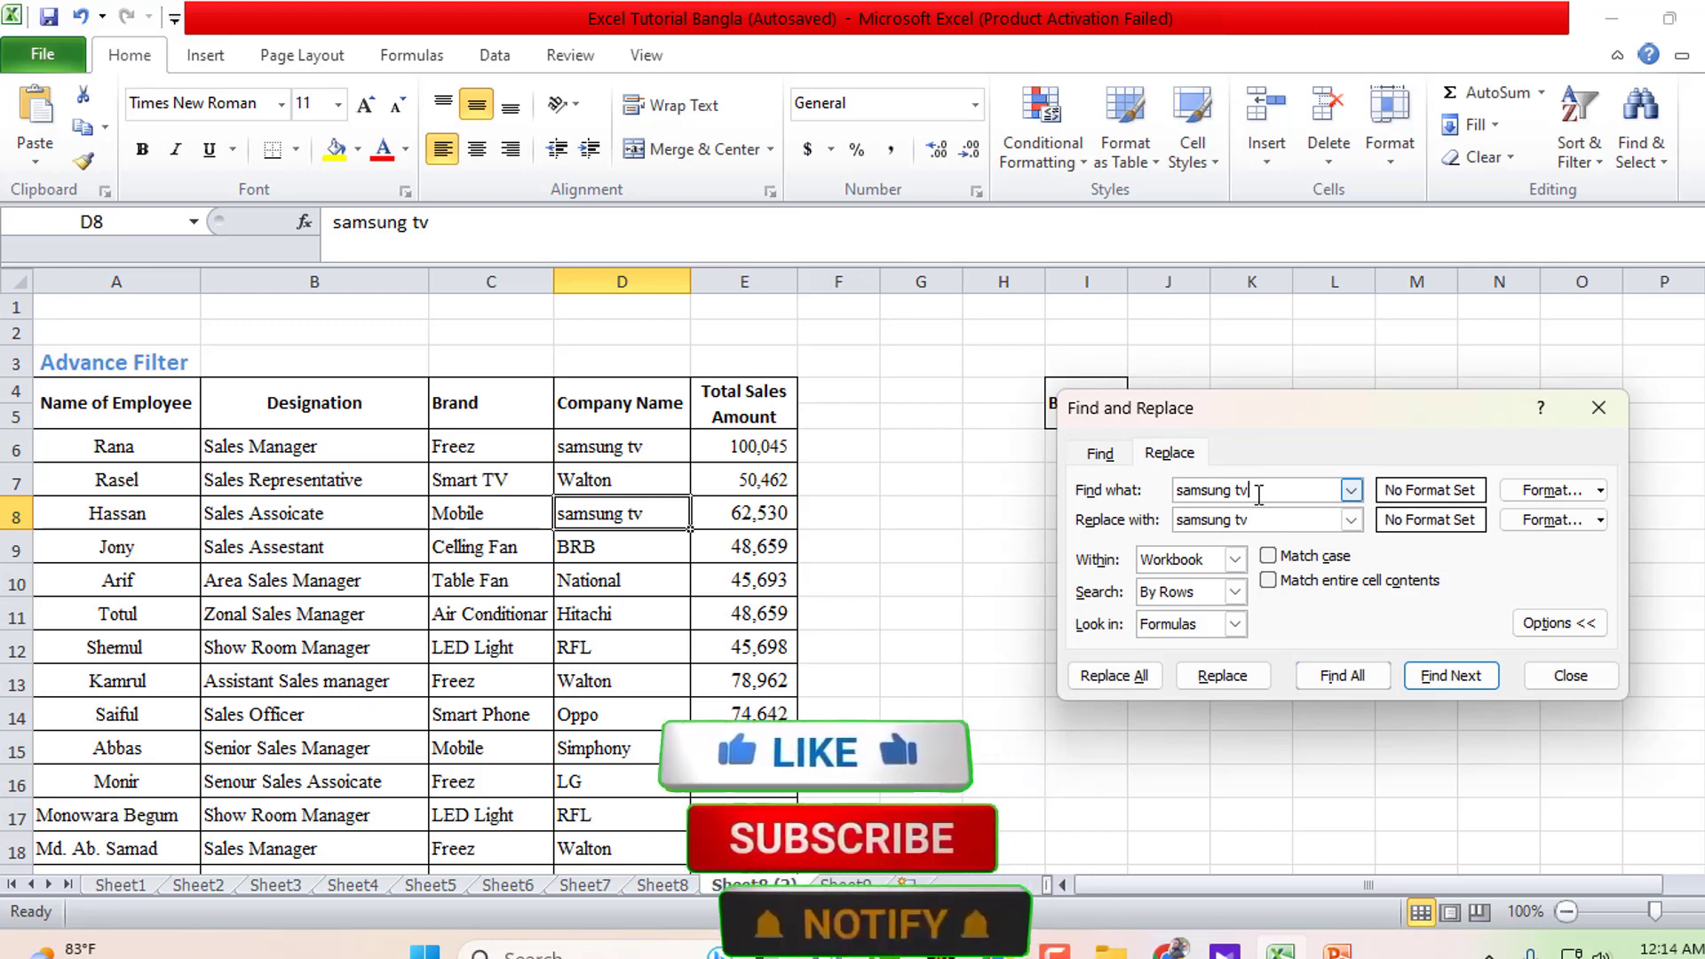
drag(1259, 493, 1147, 490)
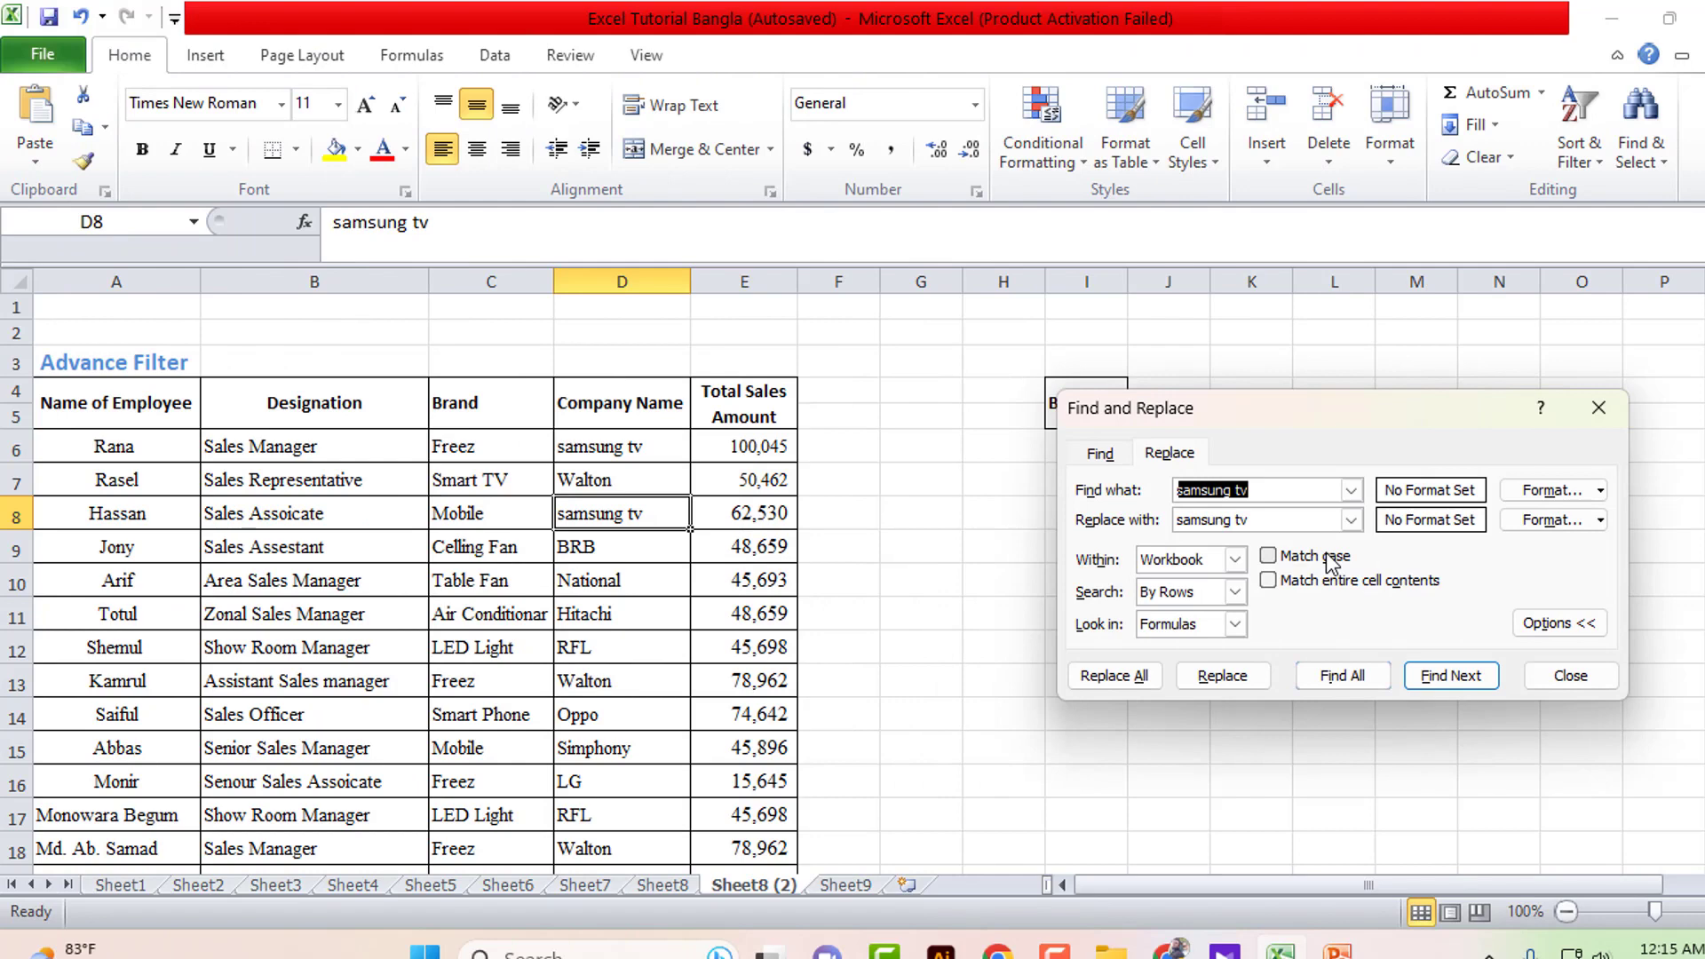
key(Tab)
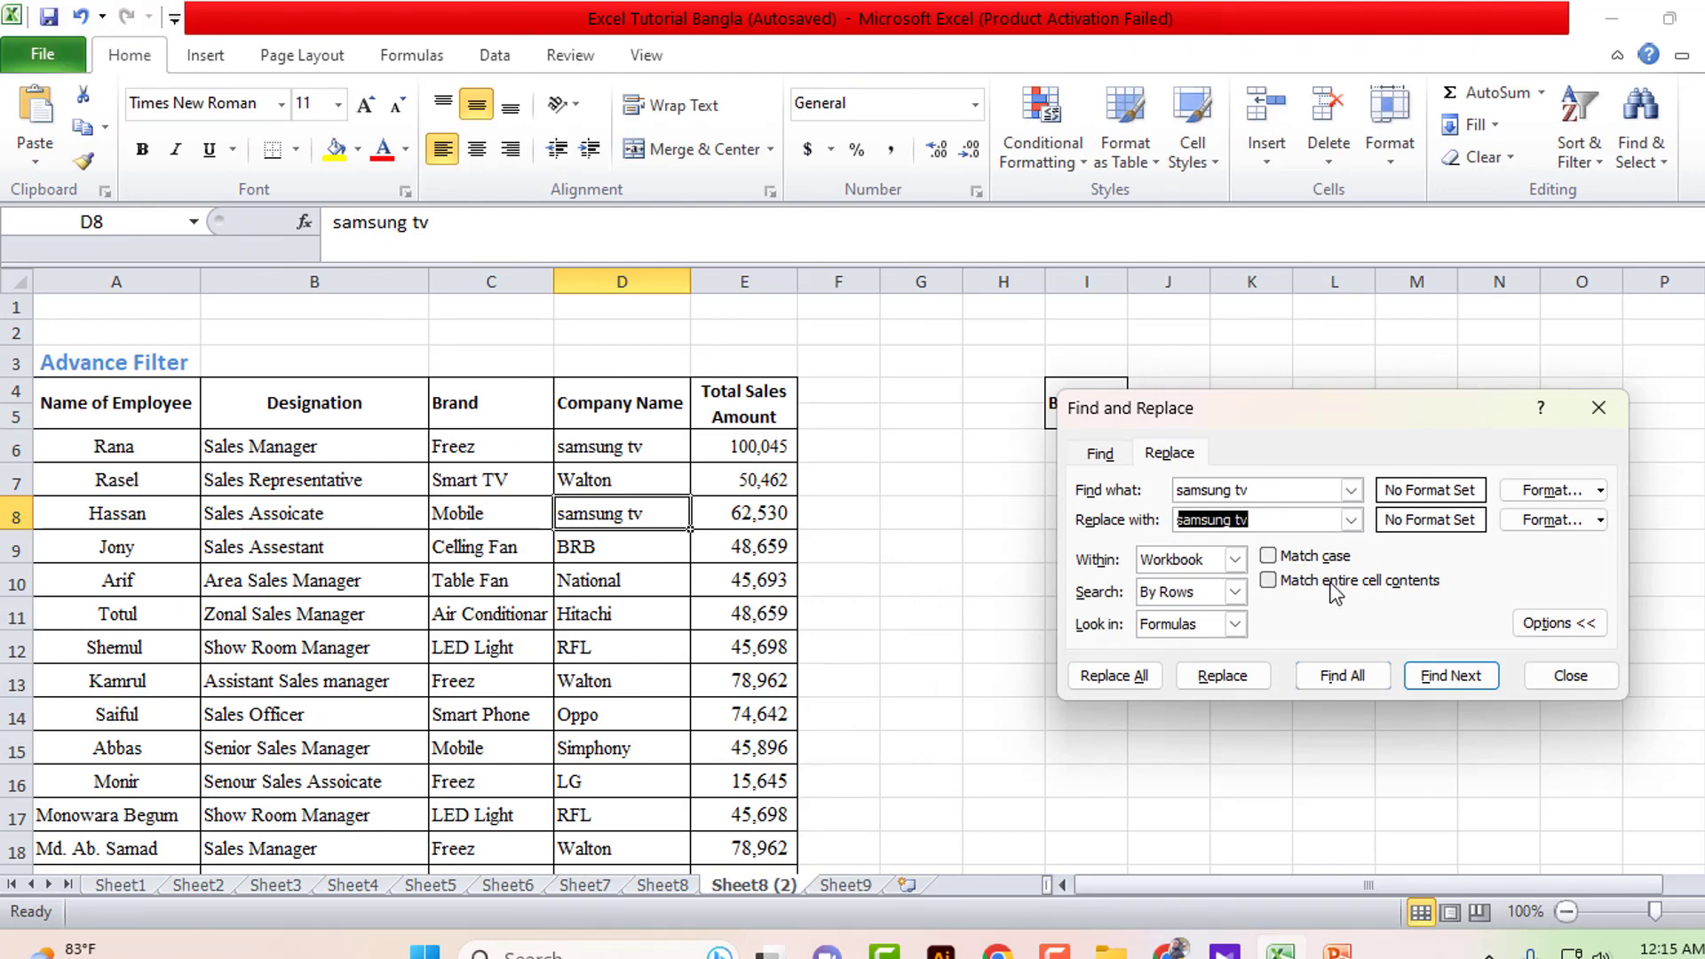
text(Chaina TV)
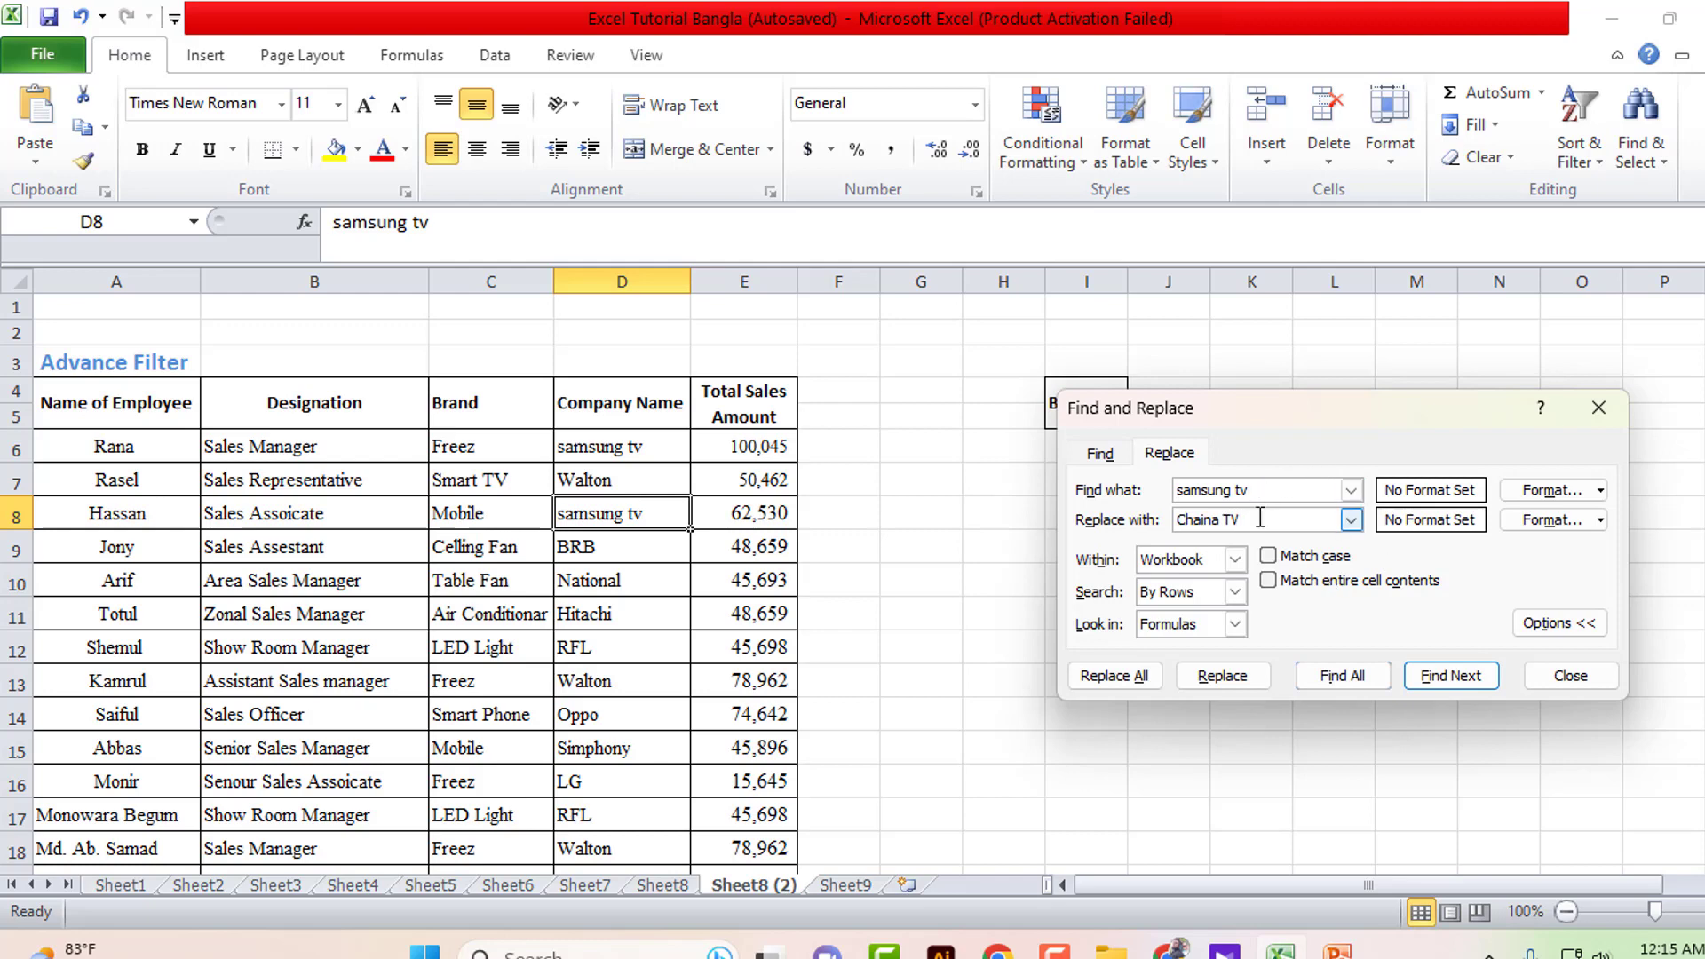
Step: Switch the replacement scope from Workbook to Sheet and back to Workbook to compare the two choices
click(1234, 560)
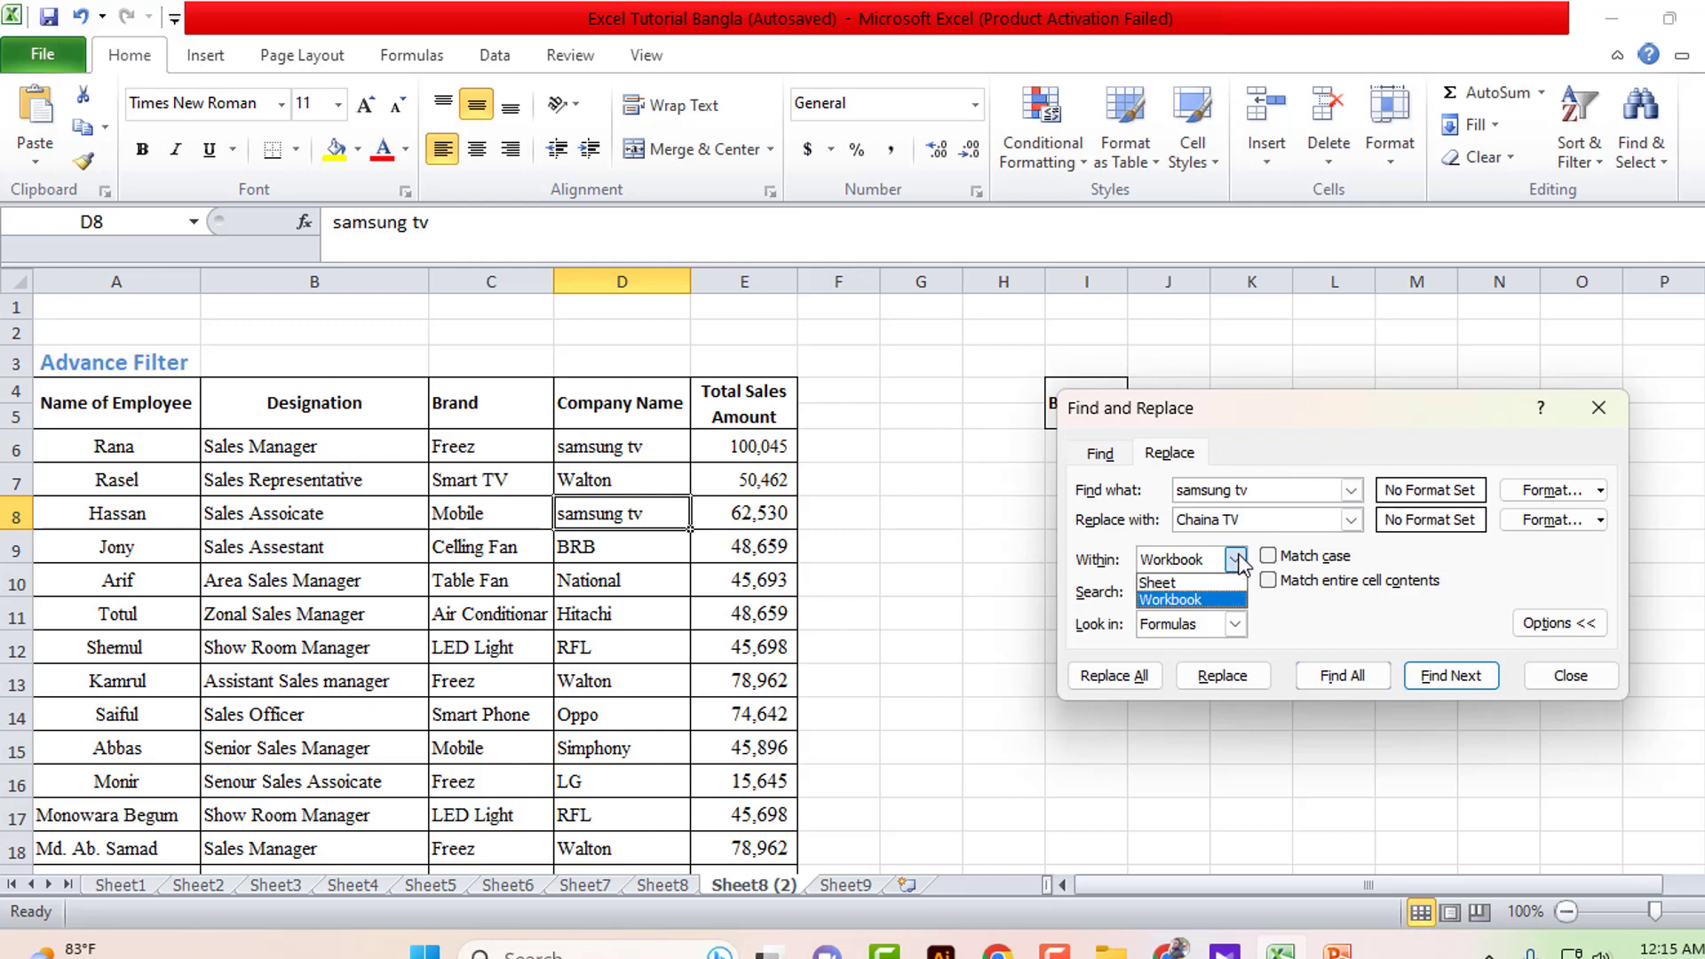
click(1210, 604)
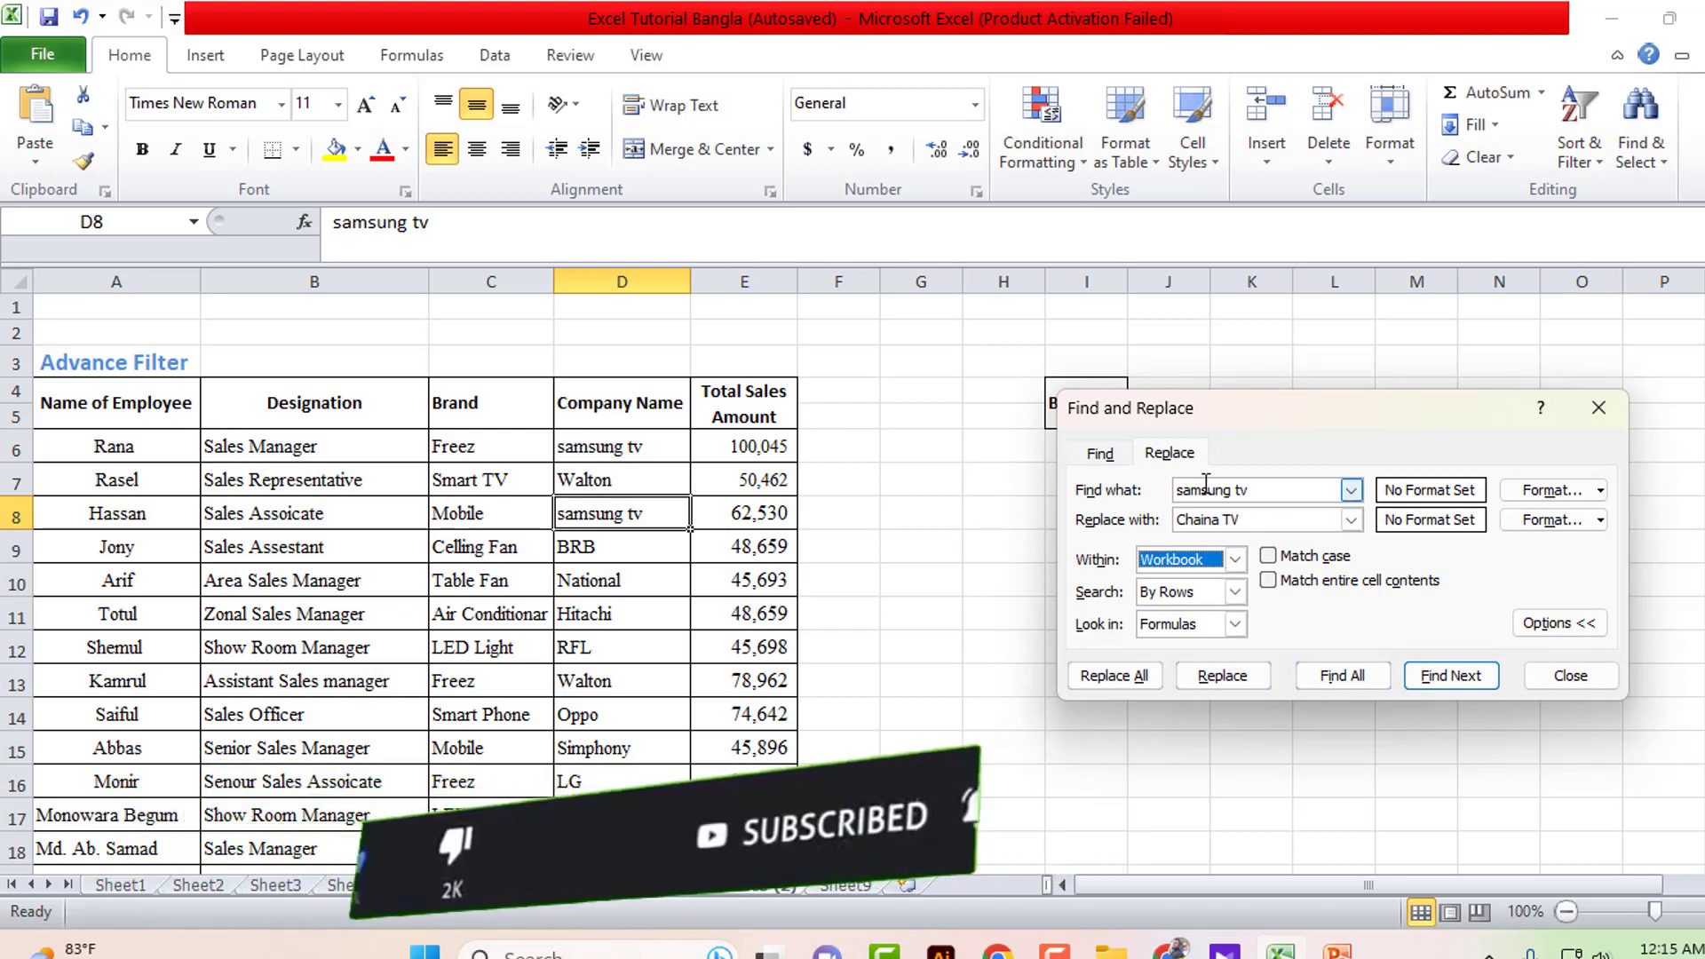
click(1274, 491)
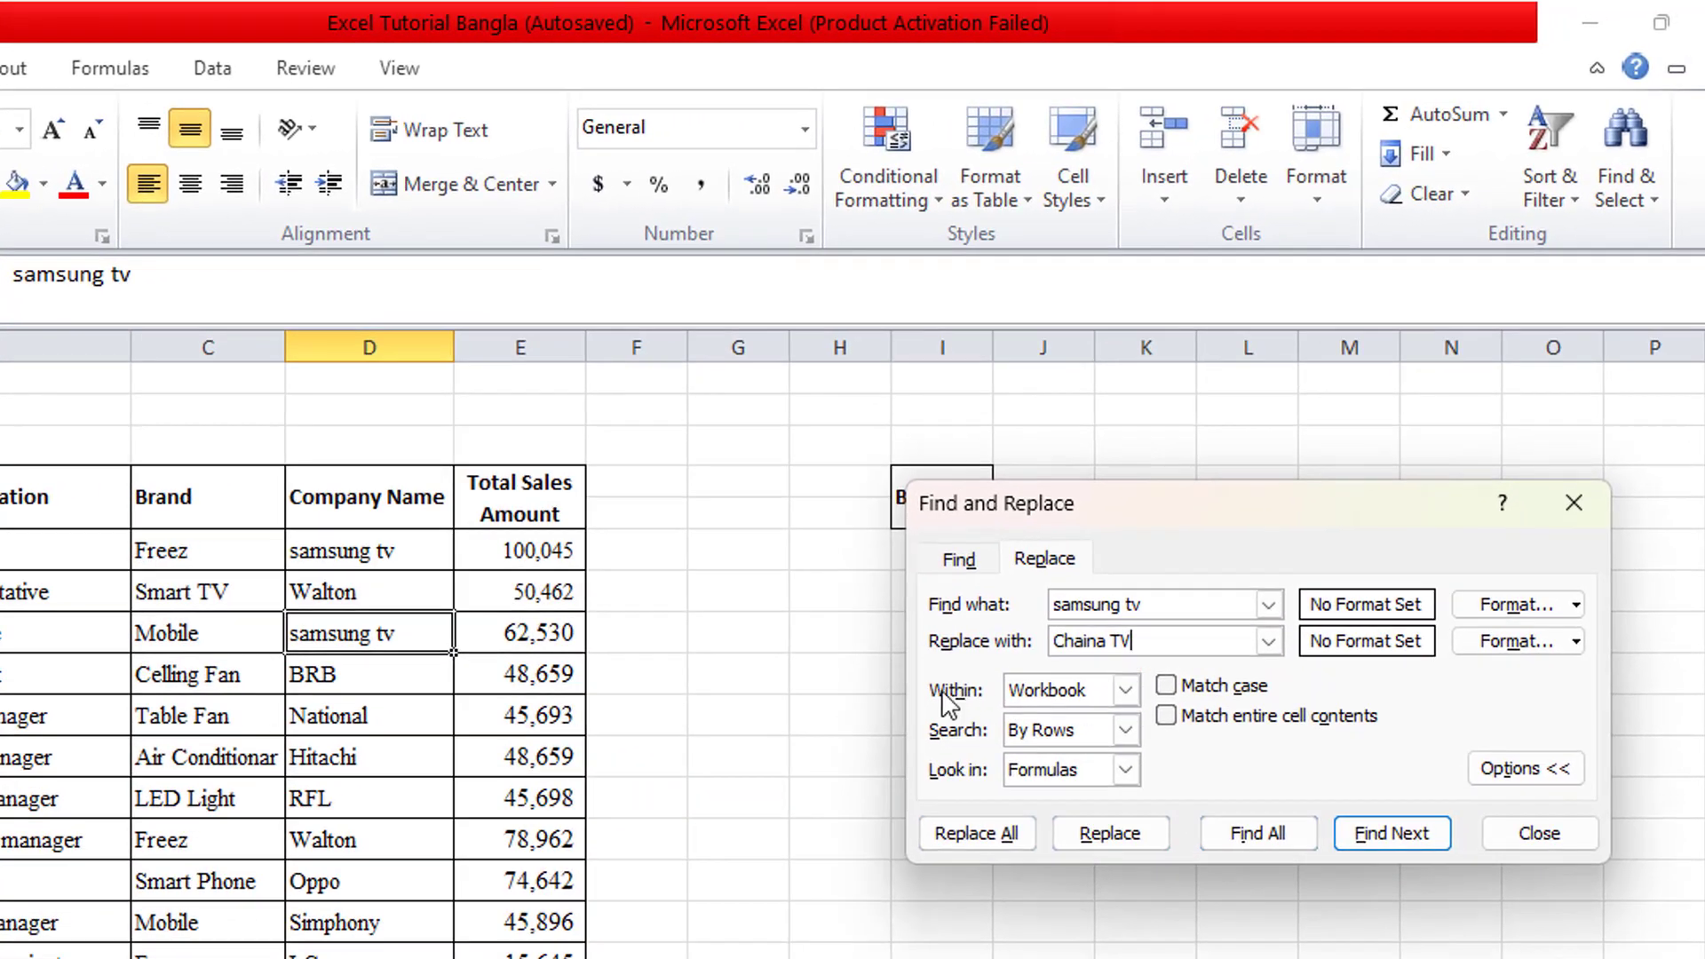
click(1126, 691)
click(1030, 718)
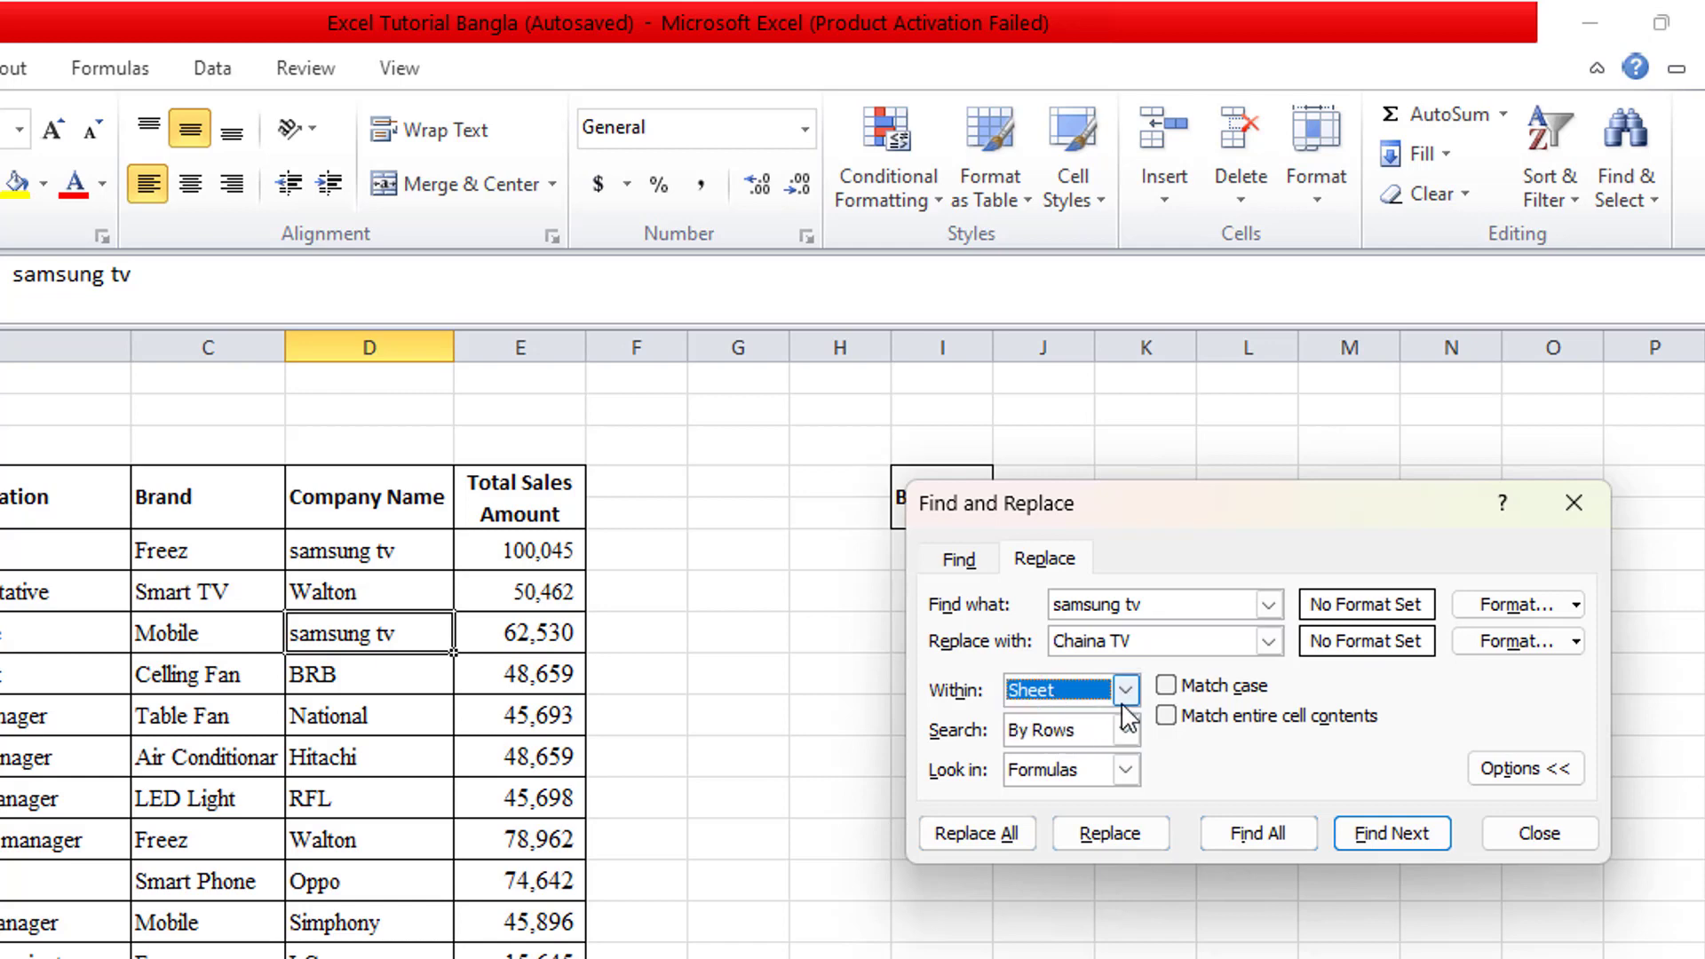
click(1126, 691)
click(1070, 740)
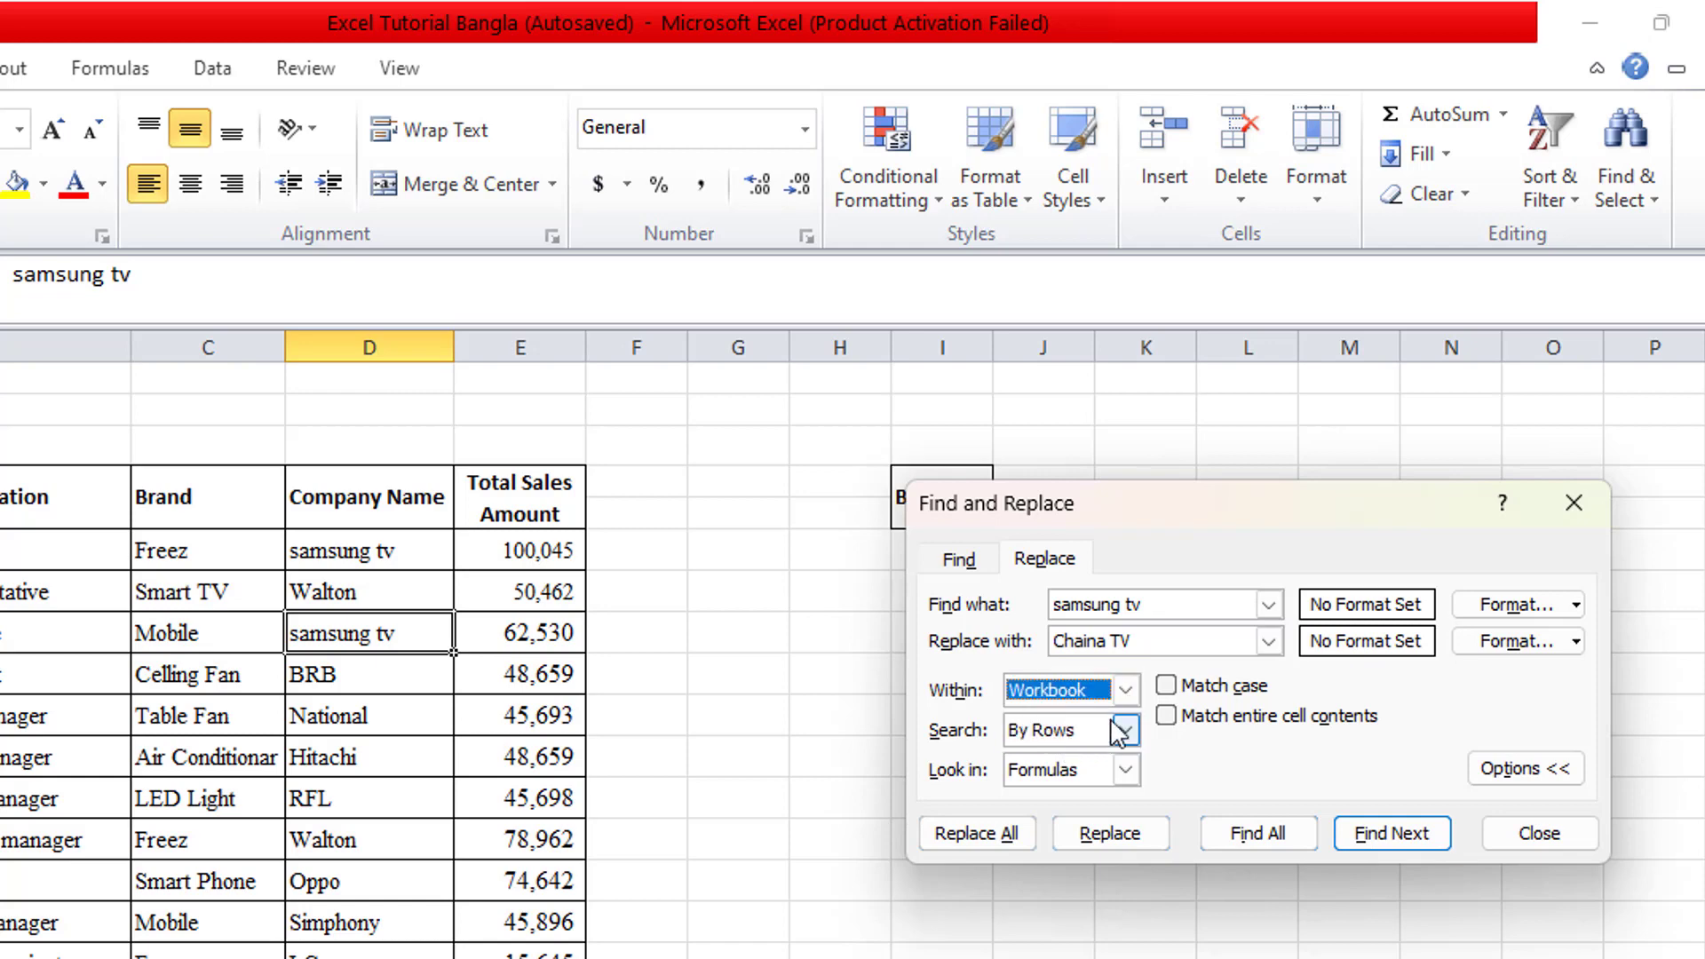
click(1126, 692)
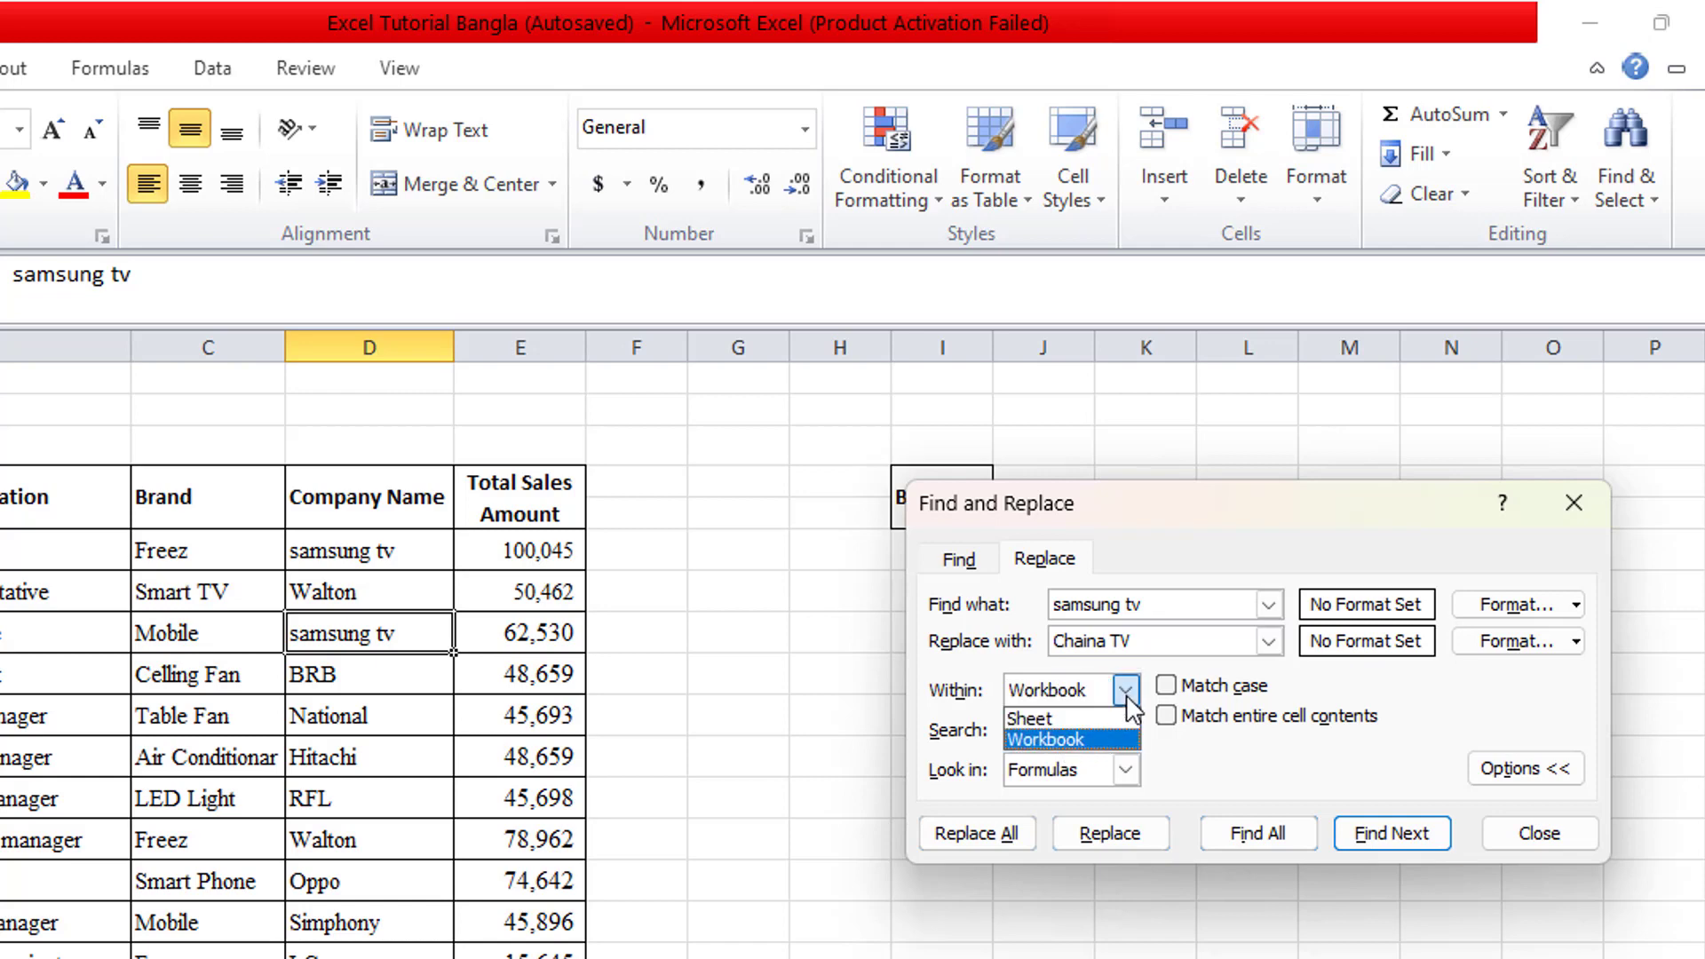
click(1069, 737)
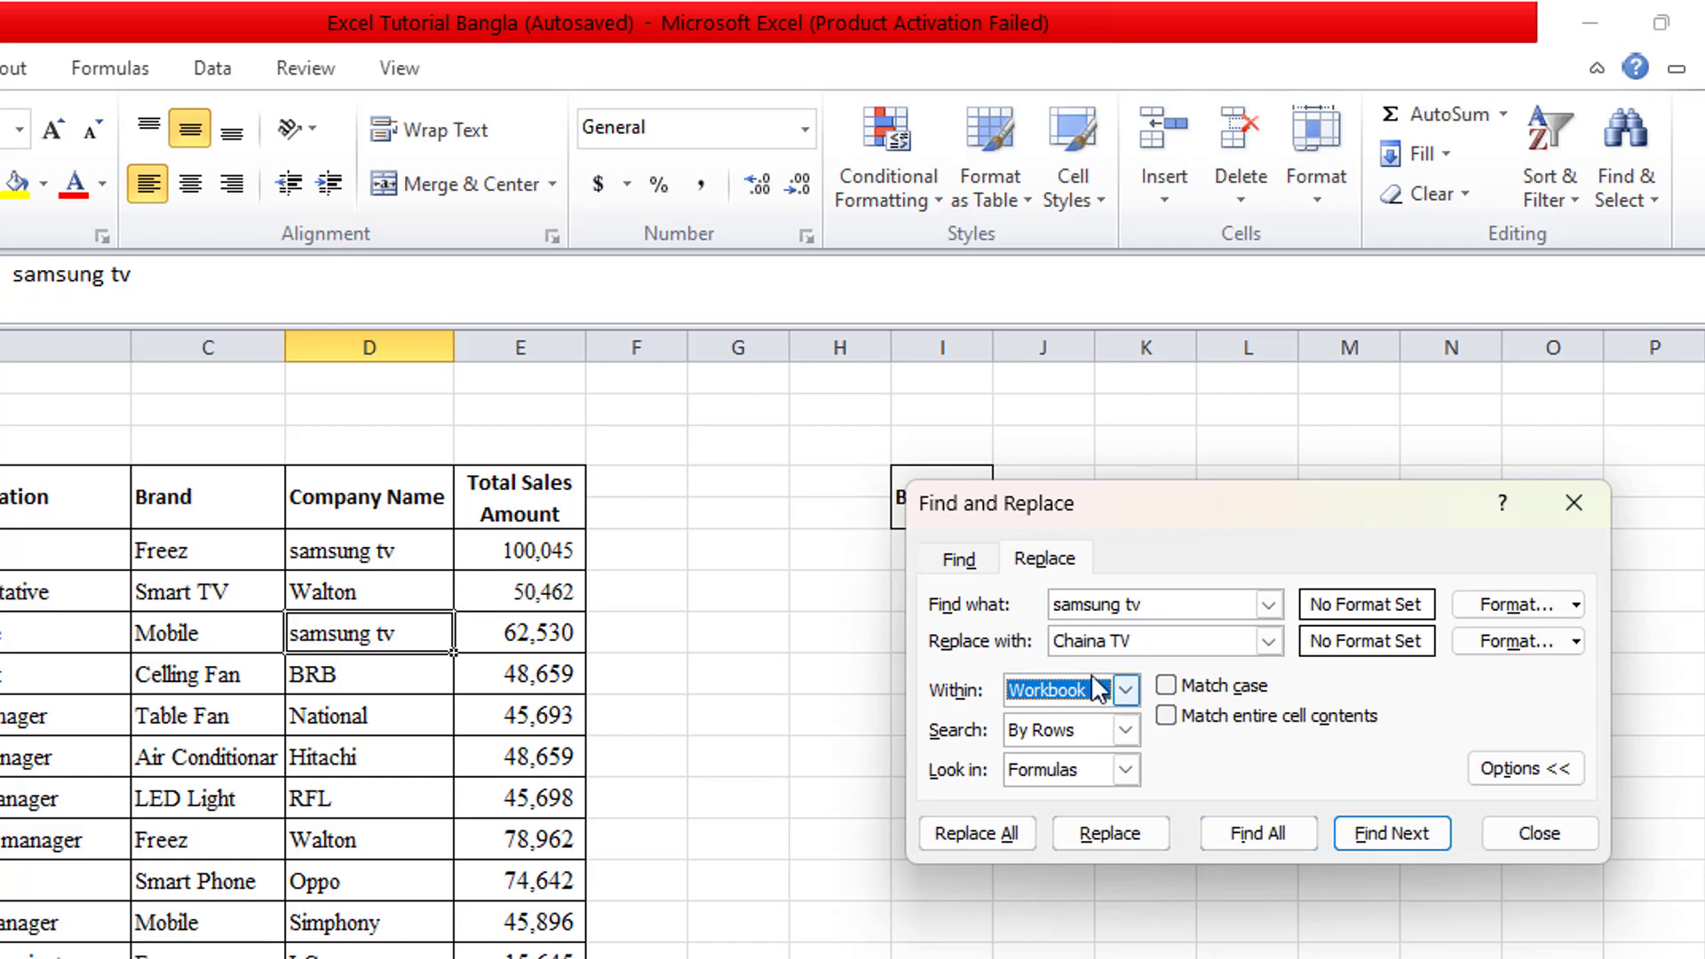
Step: Replace all occurrences of "samsung tv" with "Chaina TV" within the whole workbook
click(1126, 690)
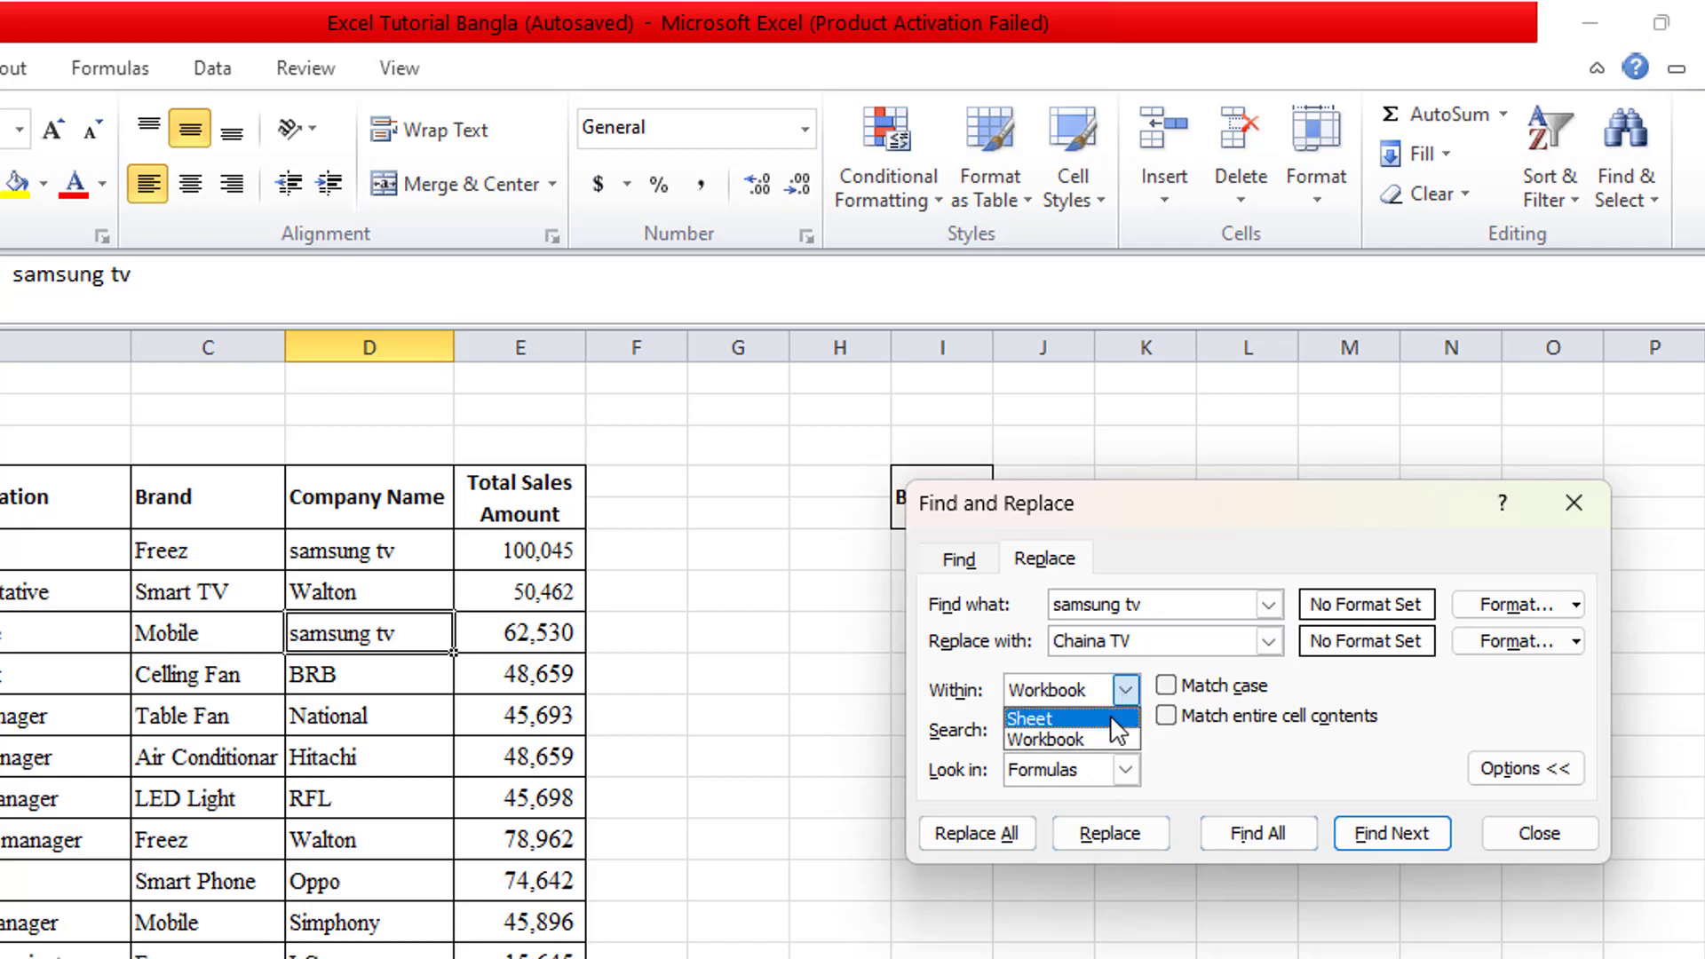
click(1068, 746)
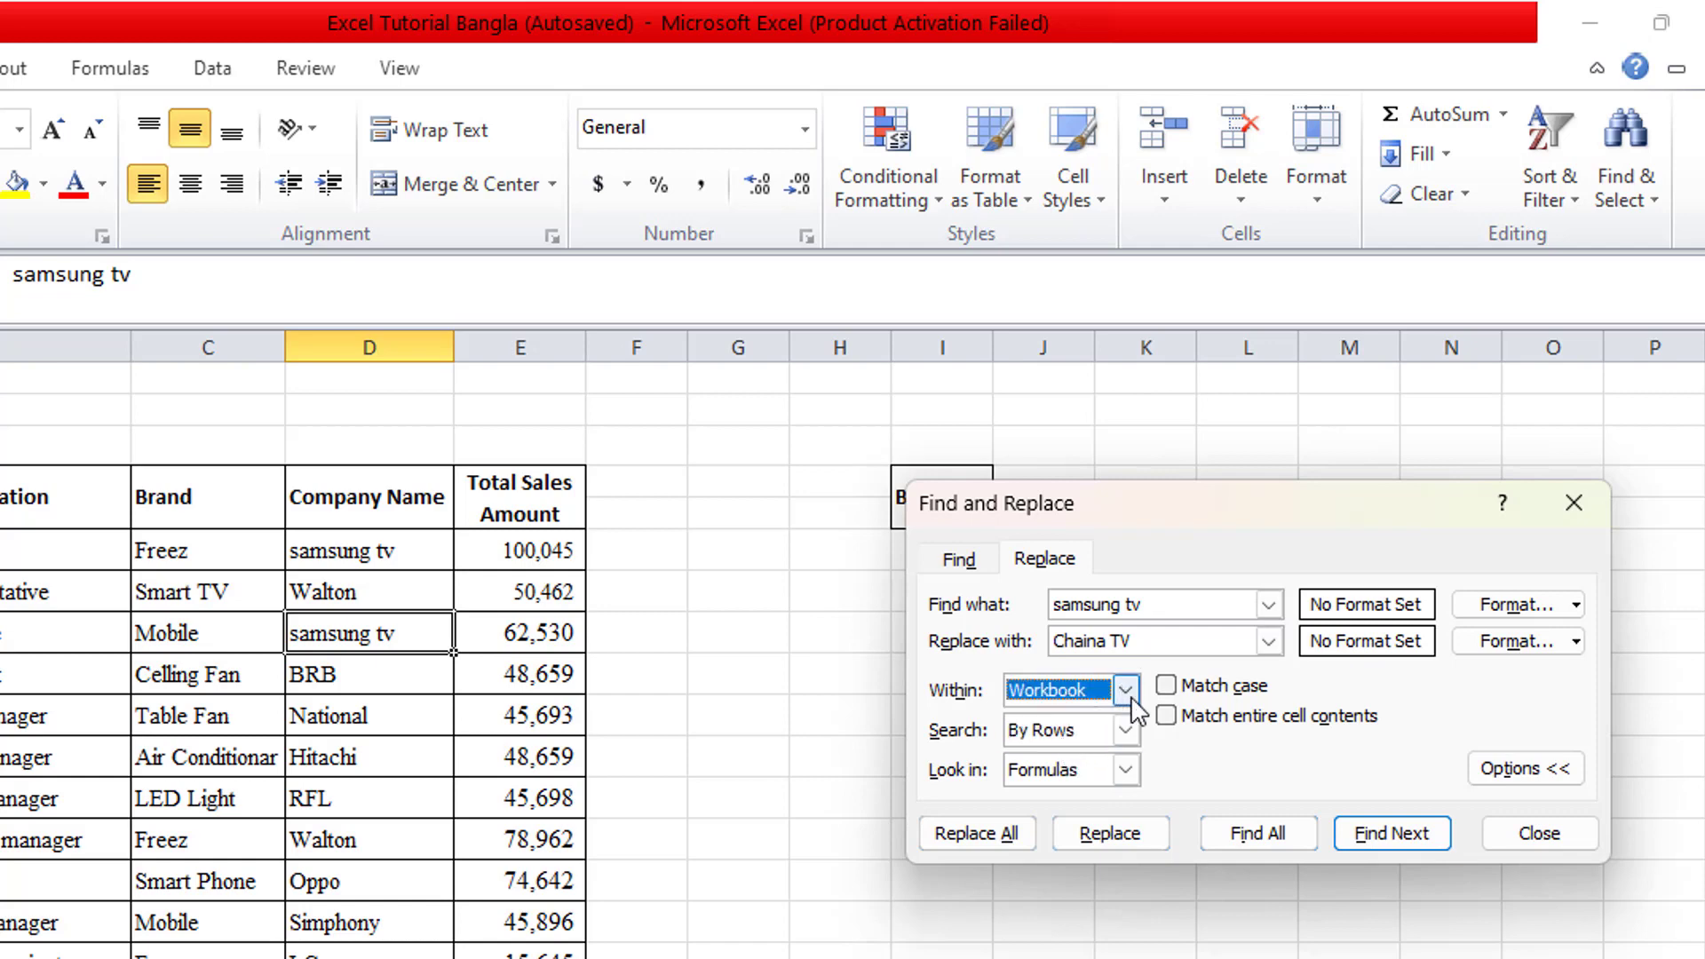
click(986, 833)
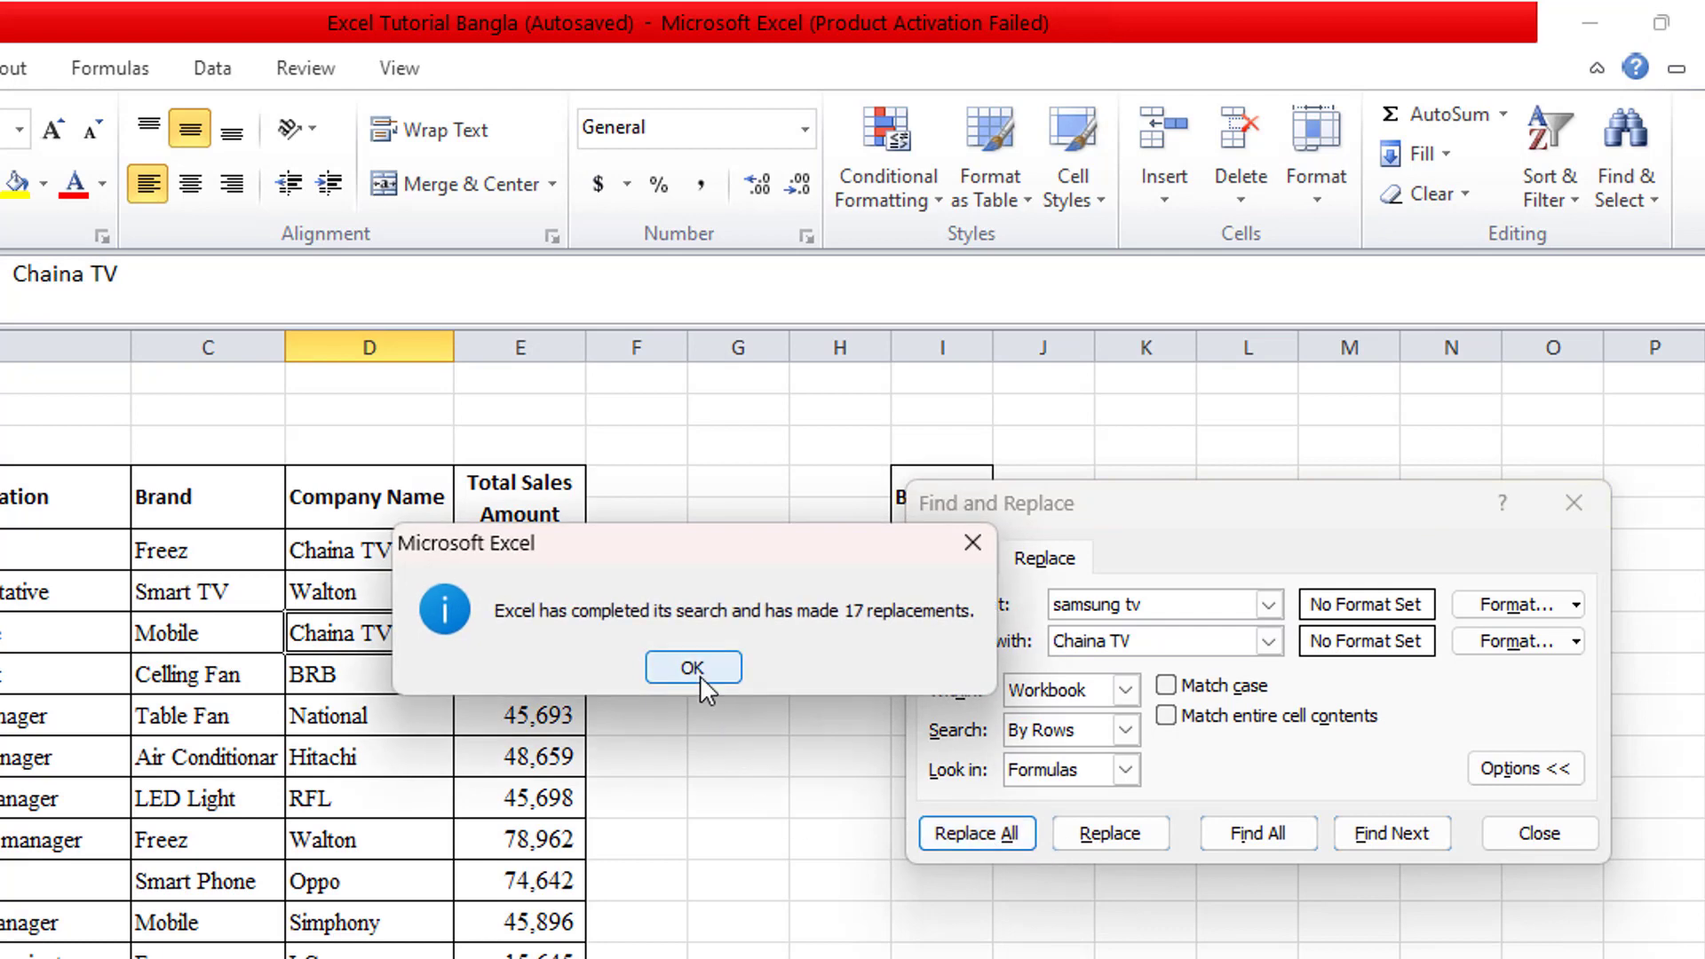
click(693, 667)
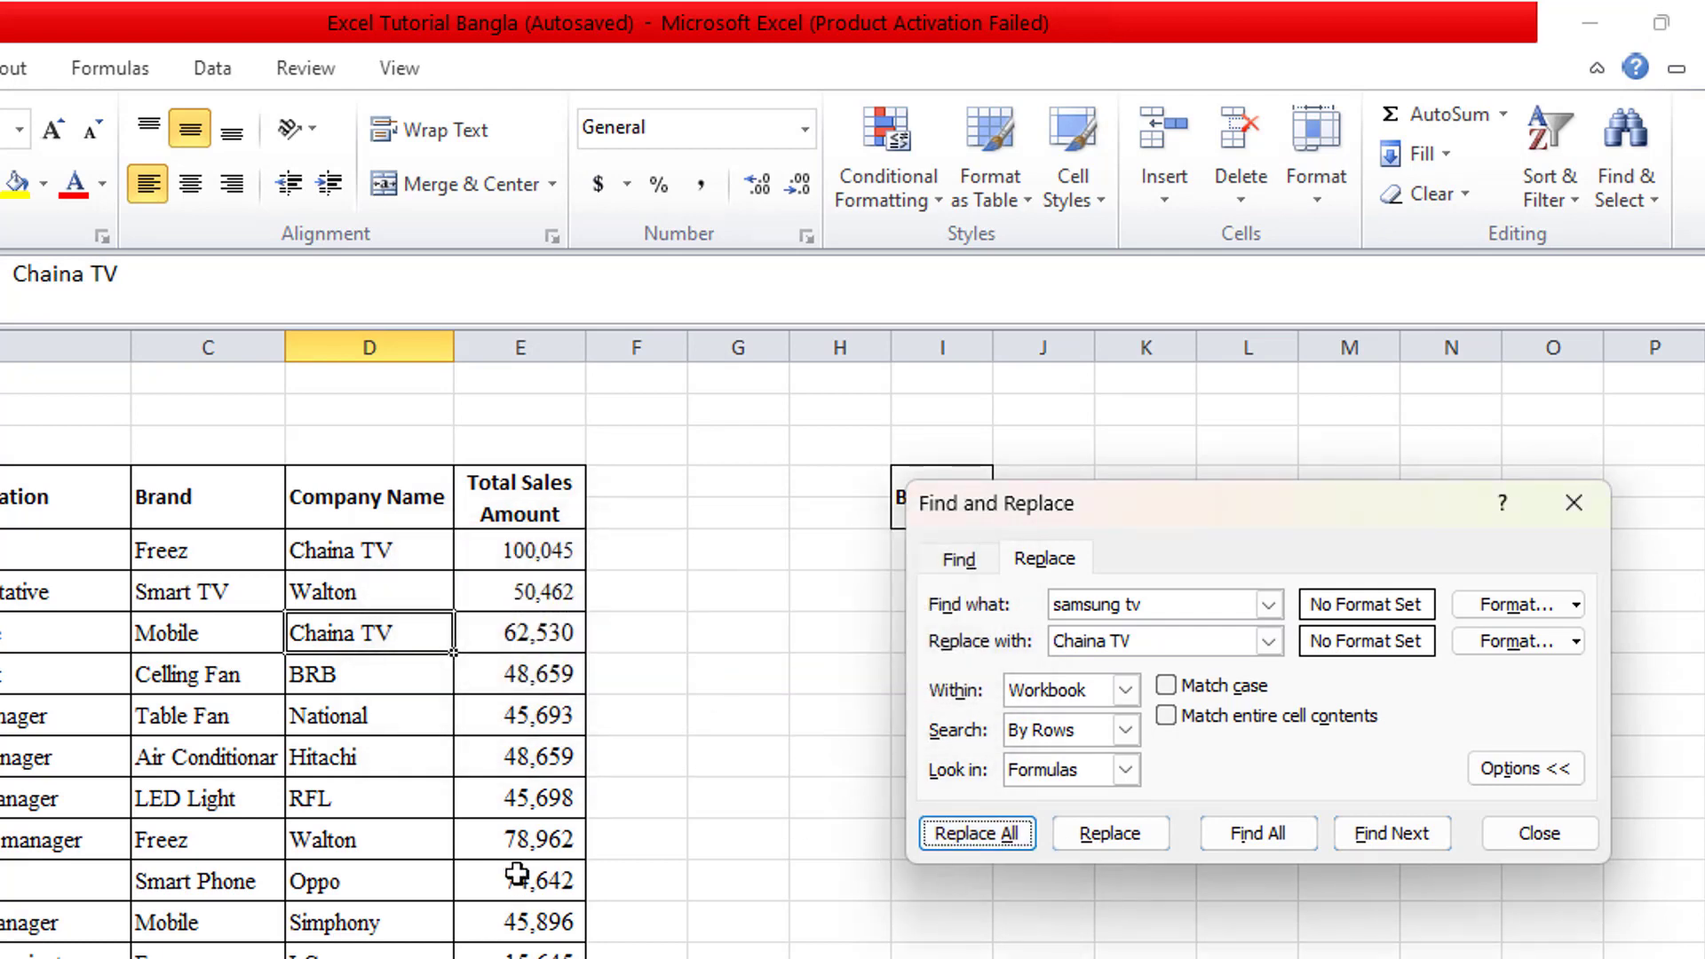
Step: Check the replaced entries down the Company Name column of Sheet8 (2)
click(375, 557)
click(368, 602)
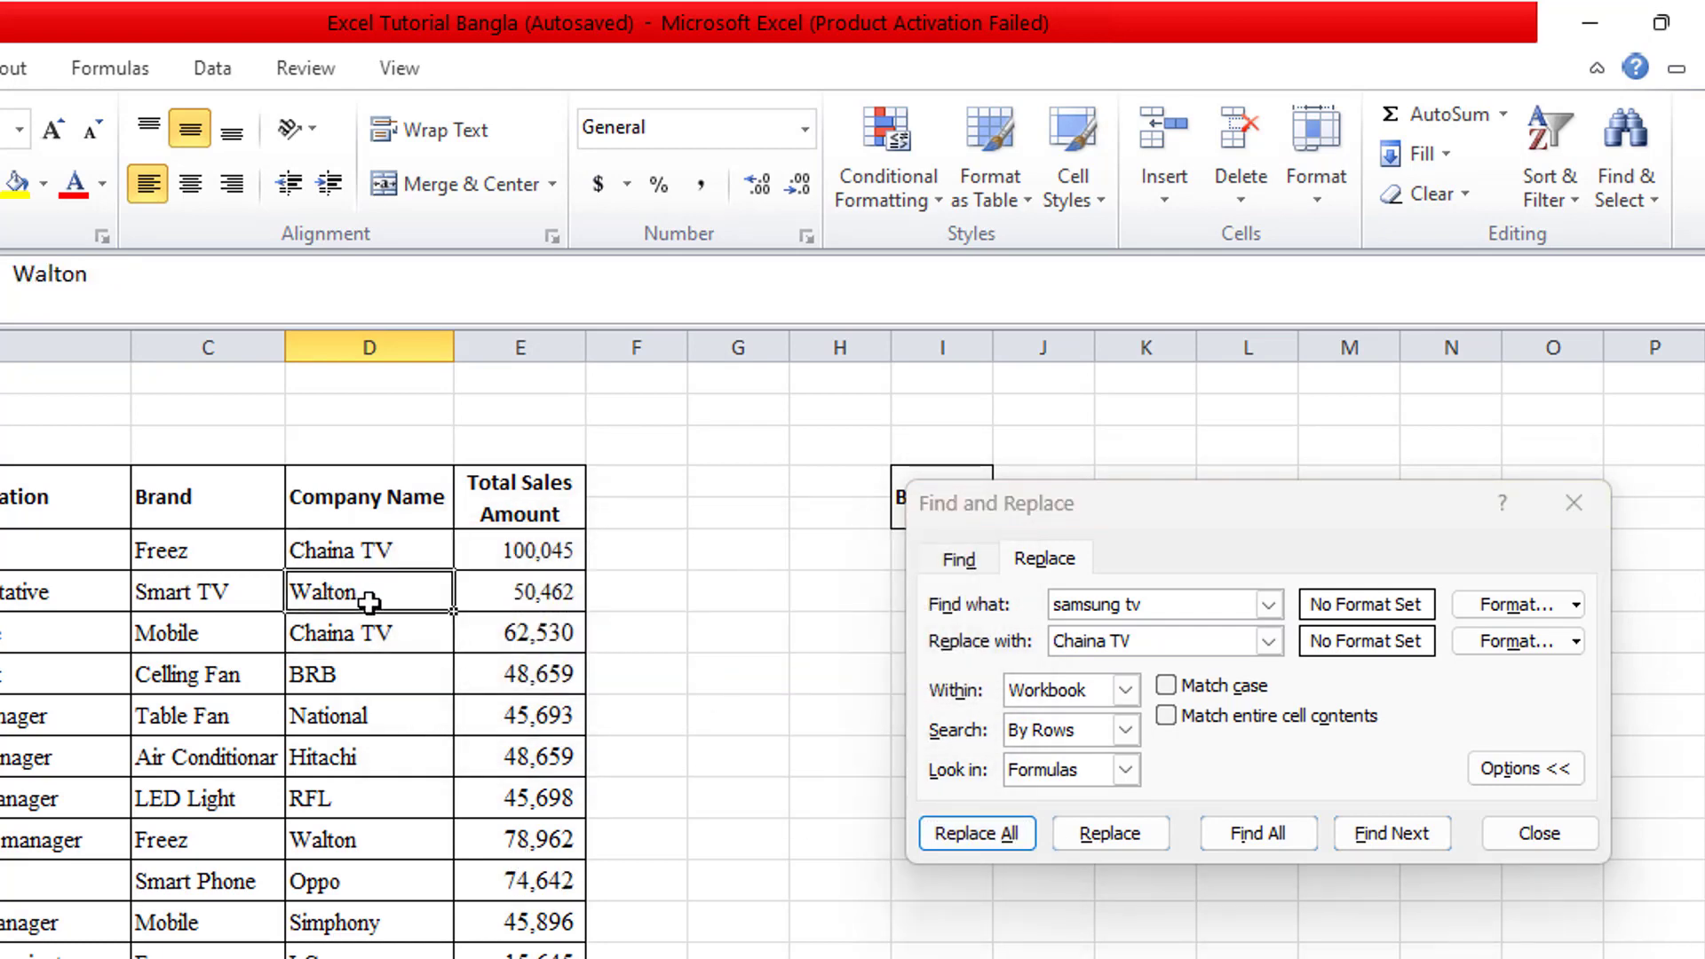
click(338, 559)
click(360, 594)
click(364, 633)
click(377, 710)
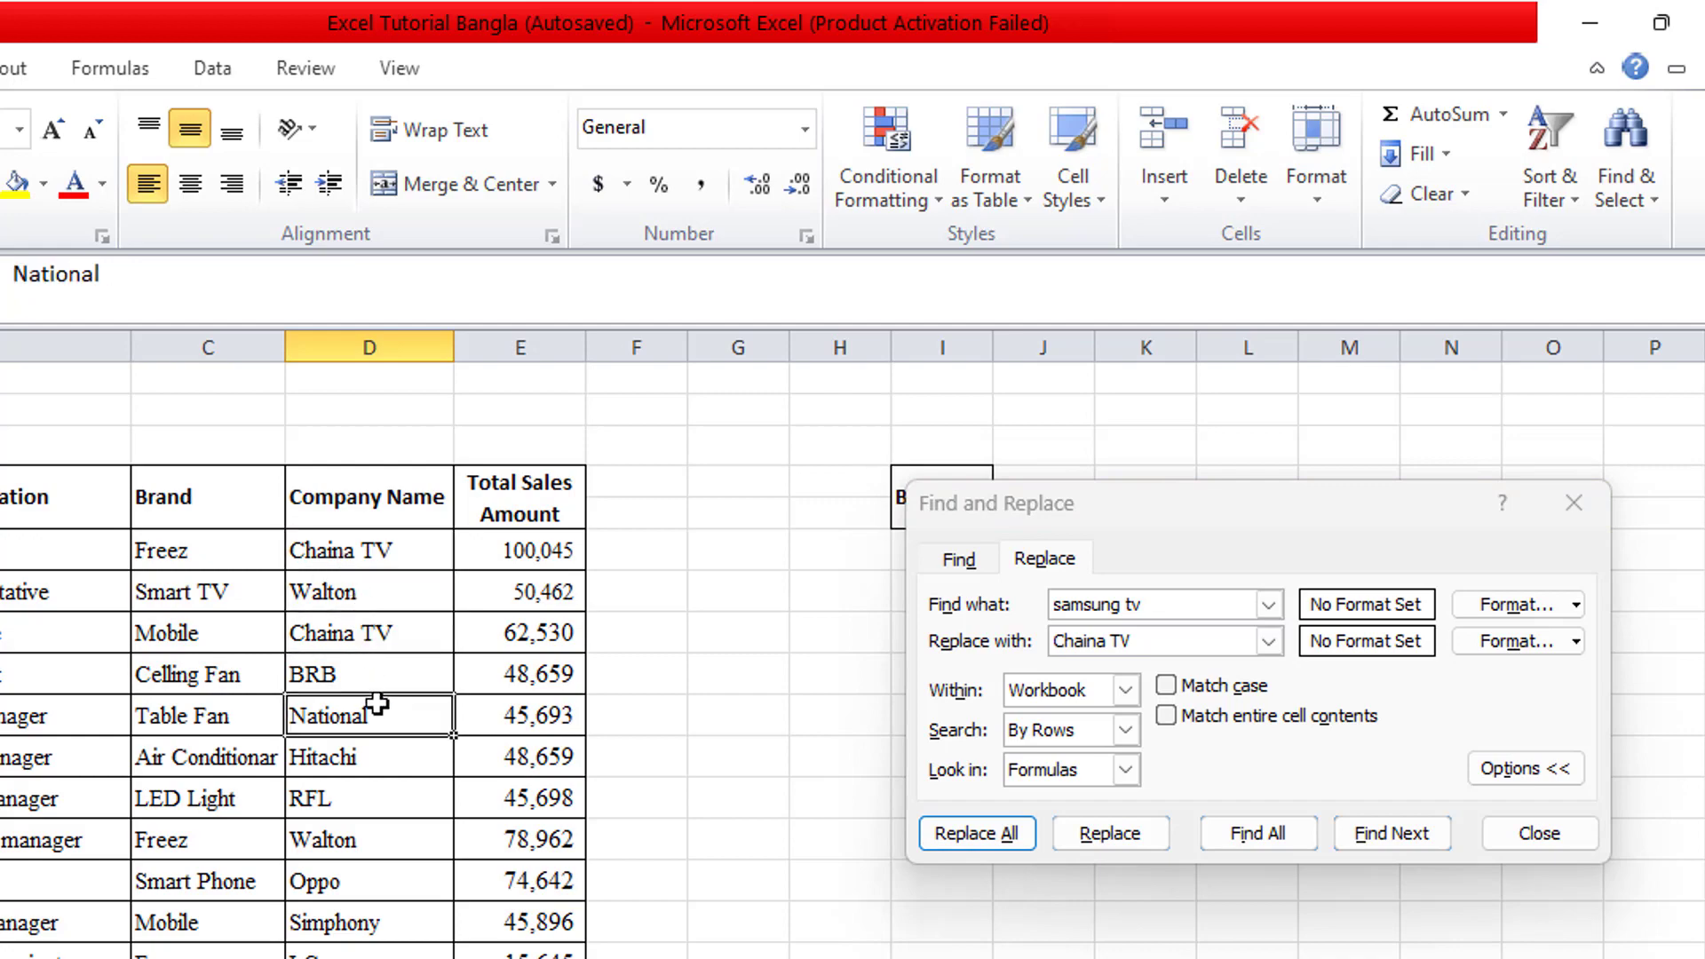
click(373, 757)
click(337, 881)
click(337, 954)
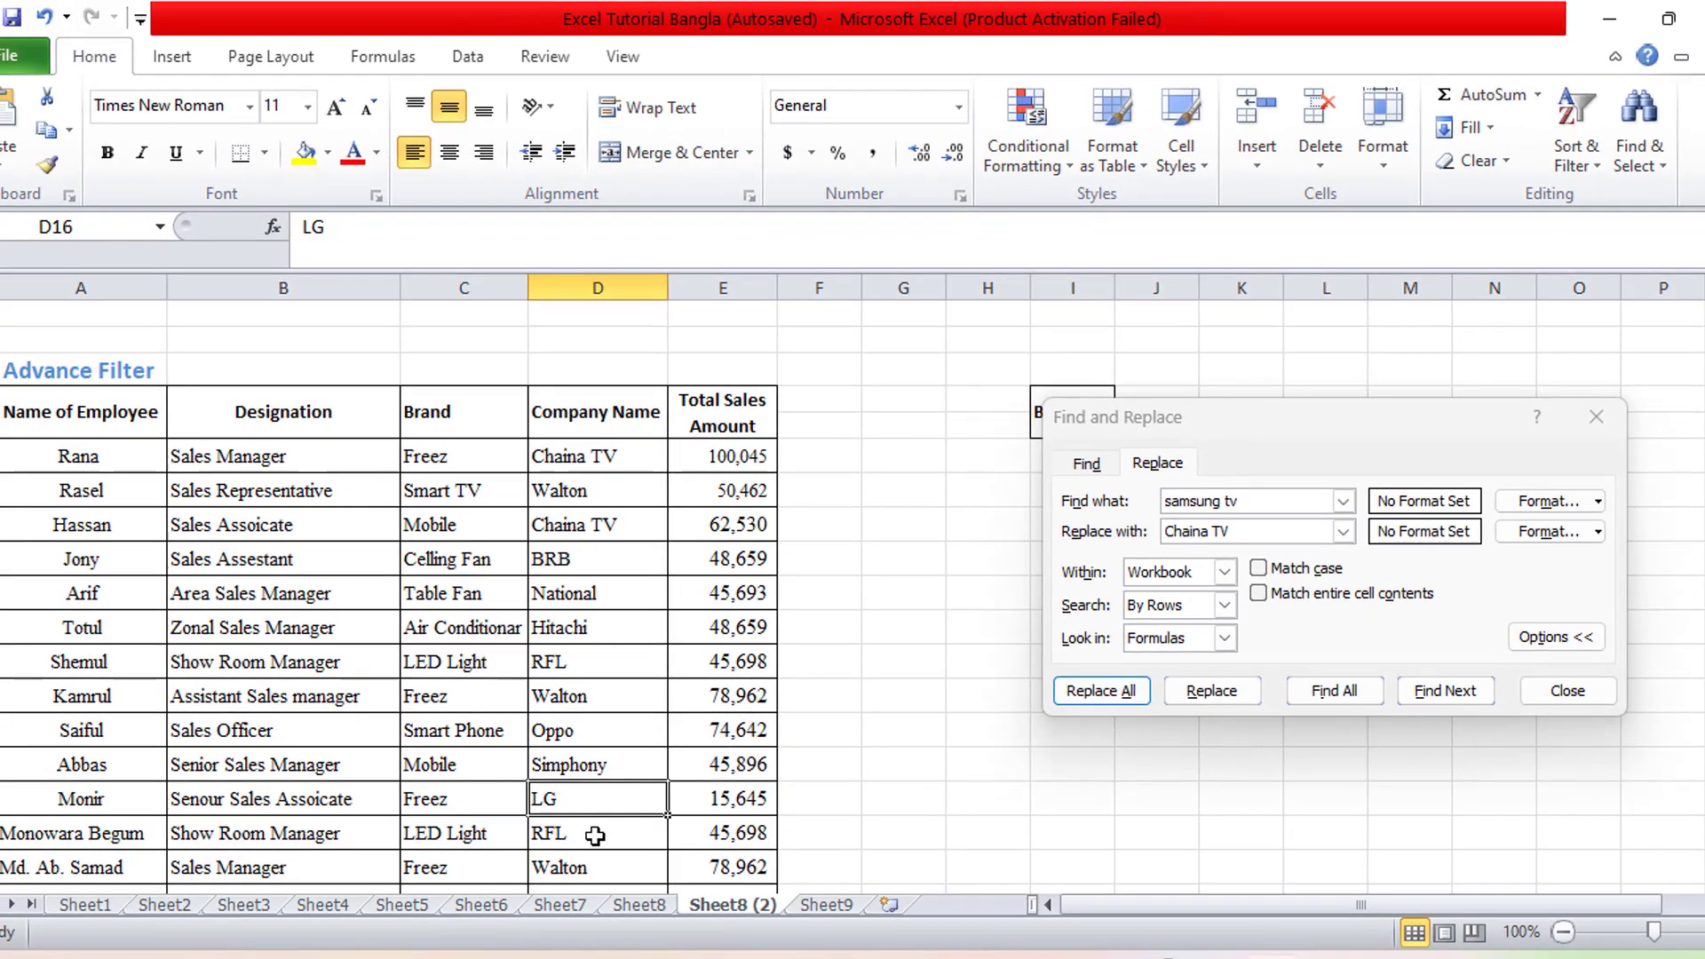
click(595, 836)
scroll(640, 808, down, 2)
scroll(654, 799, up, 1)
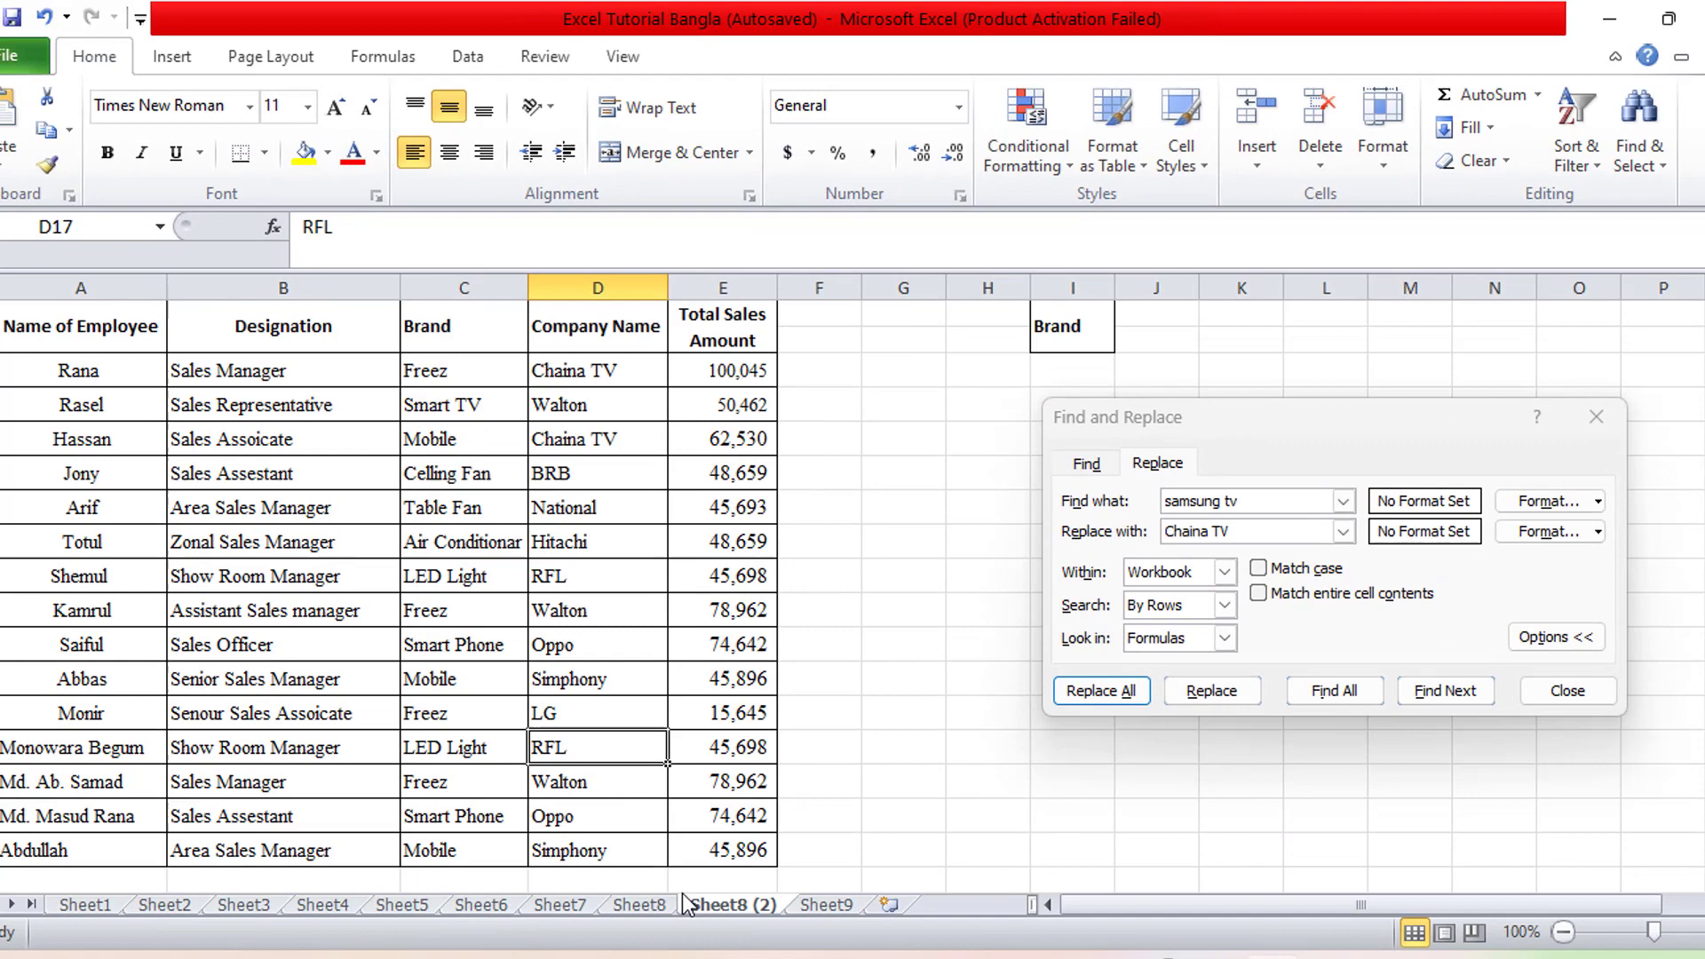
Step: View Sheet8, and check the company names in column E of Sheet1, ending with E4 selected
click(638, 911)
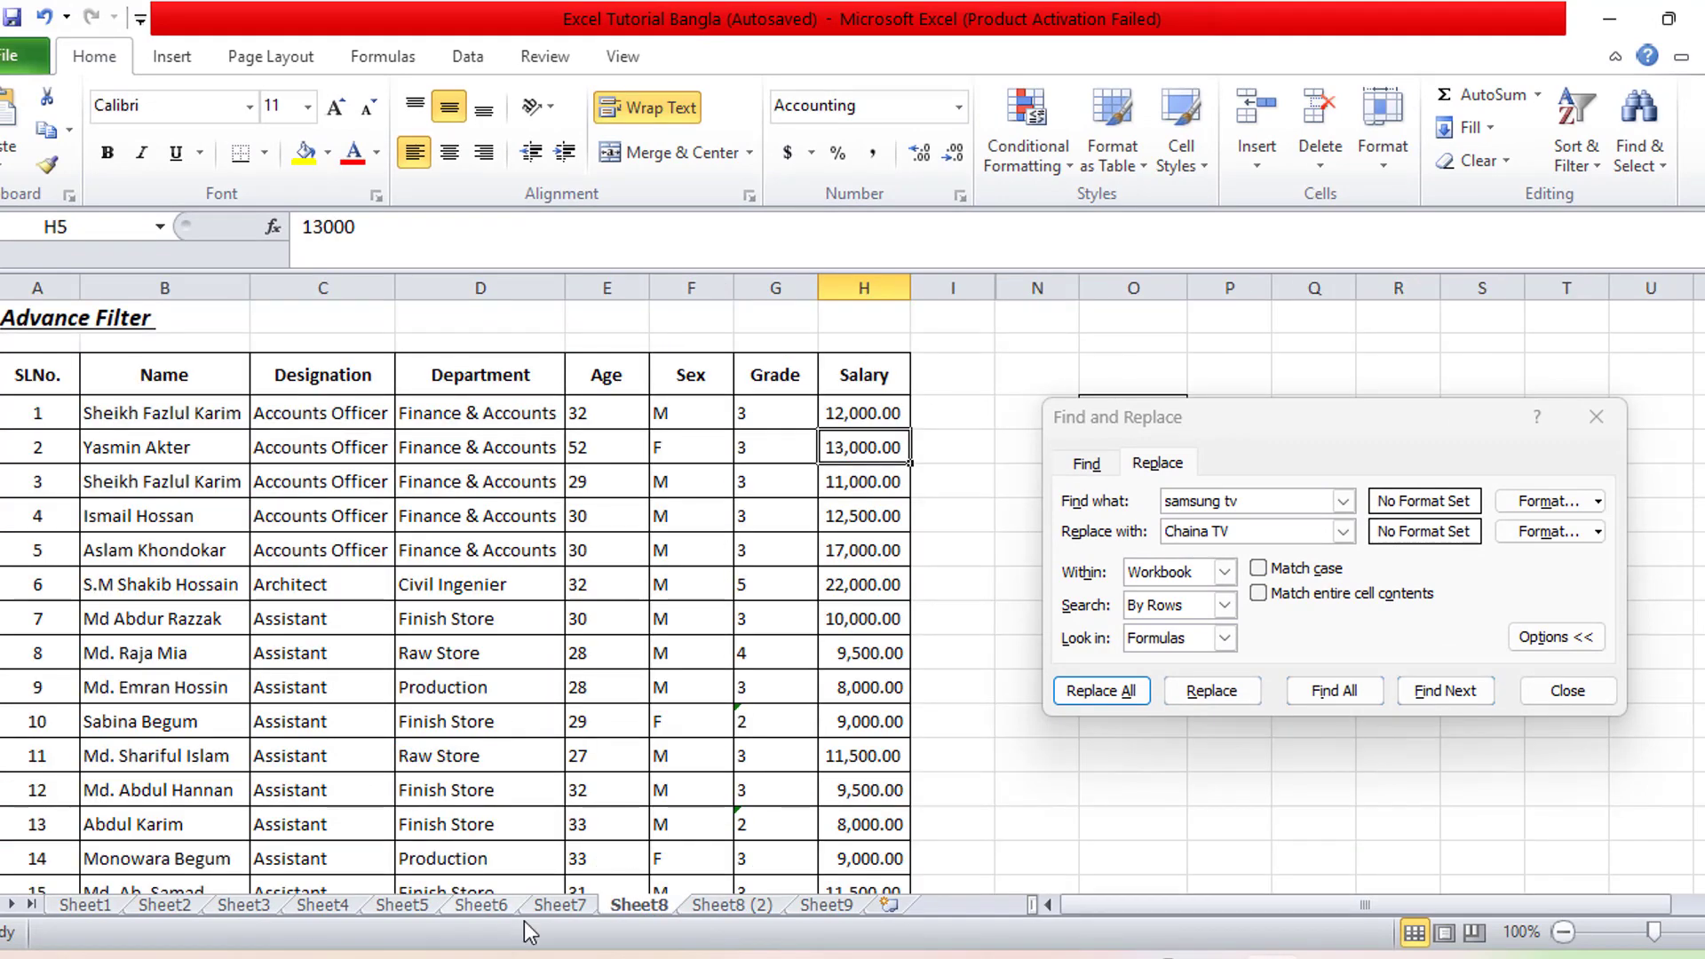
click(124, 905)
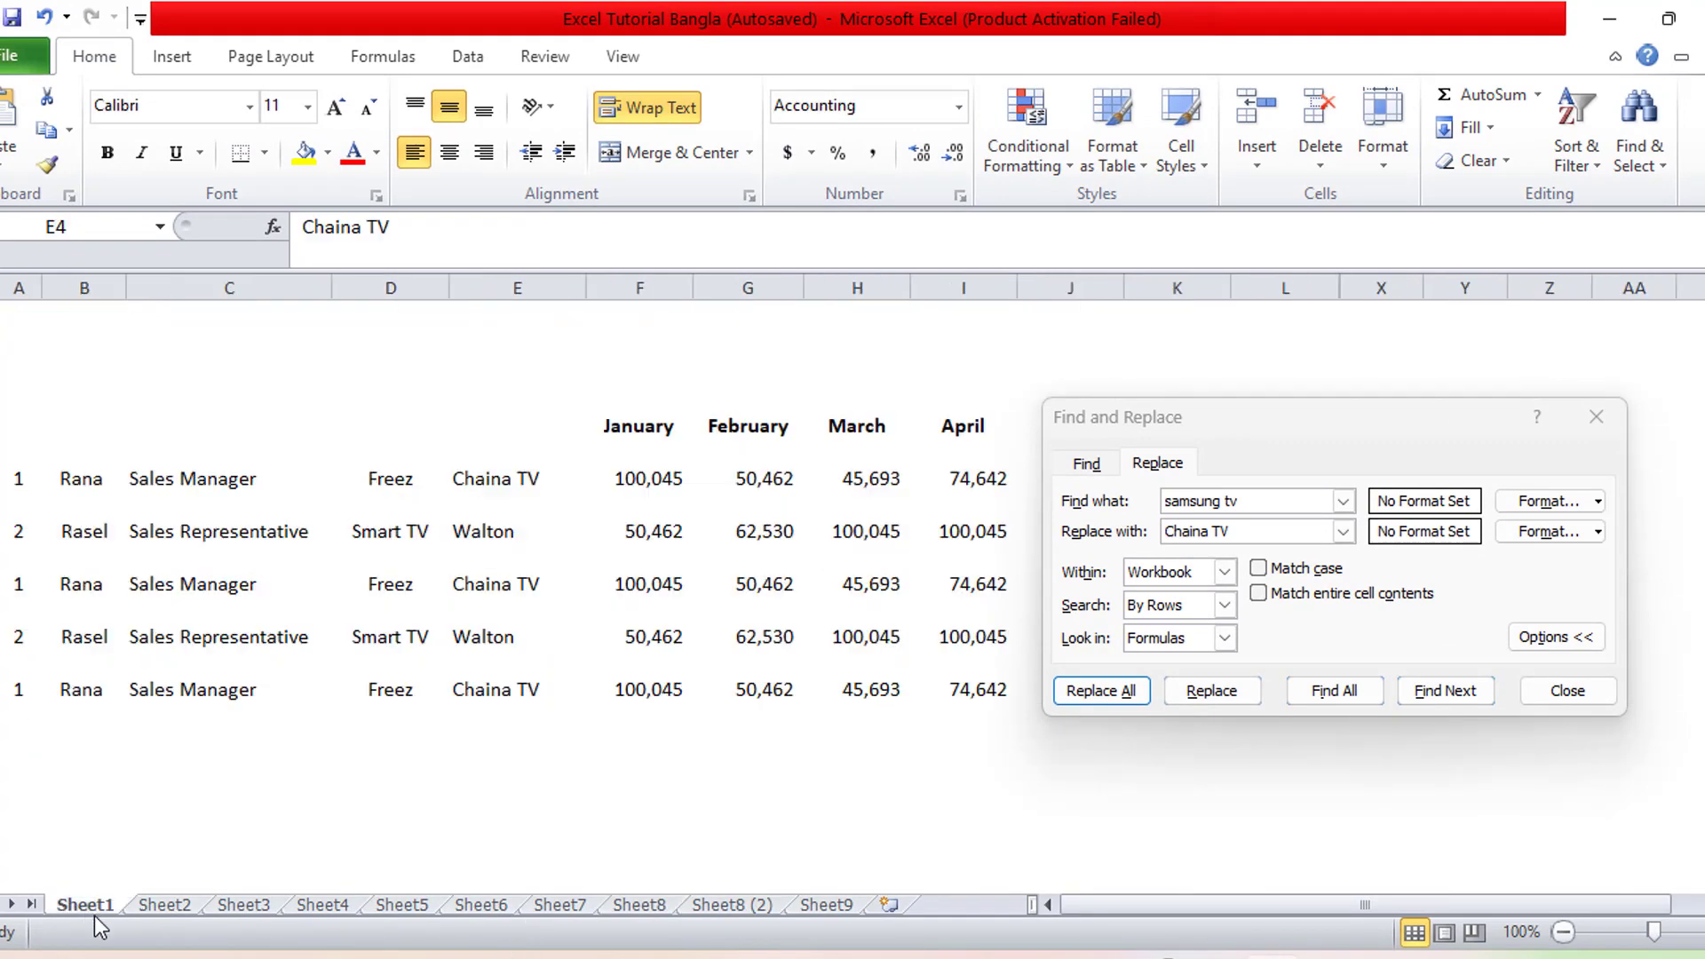
click(526, 551)
click(533, 494)
click(534, 546)
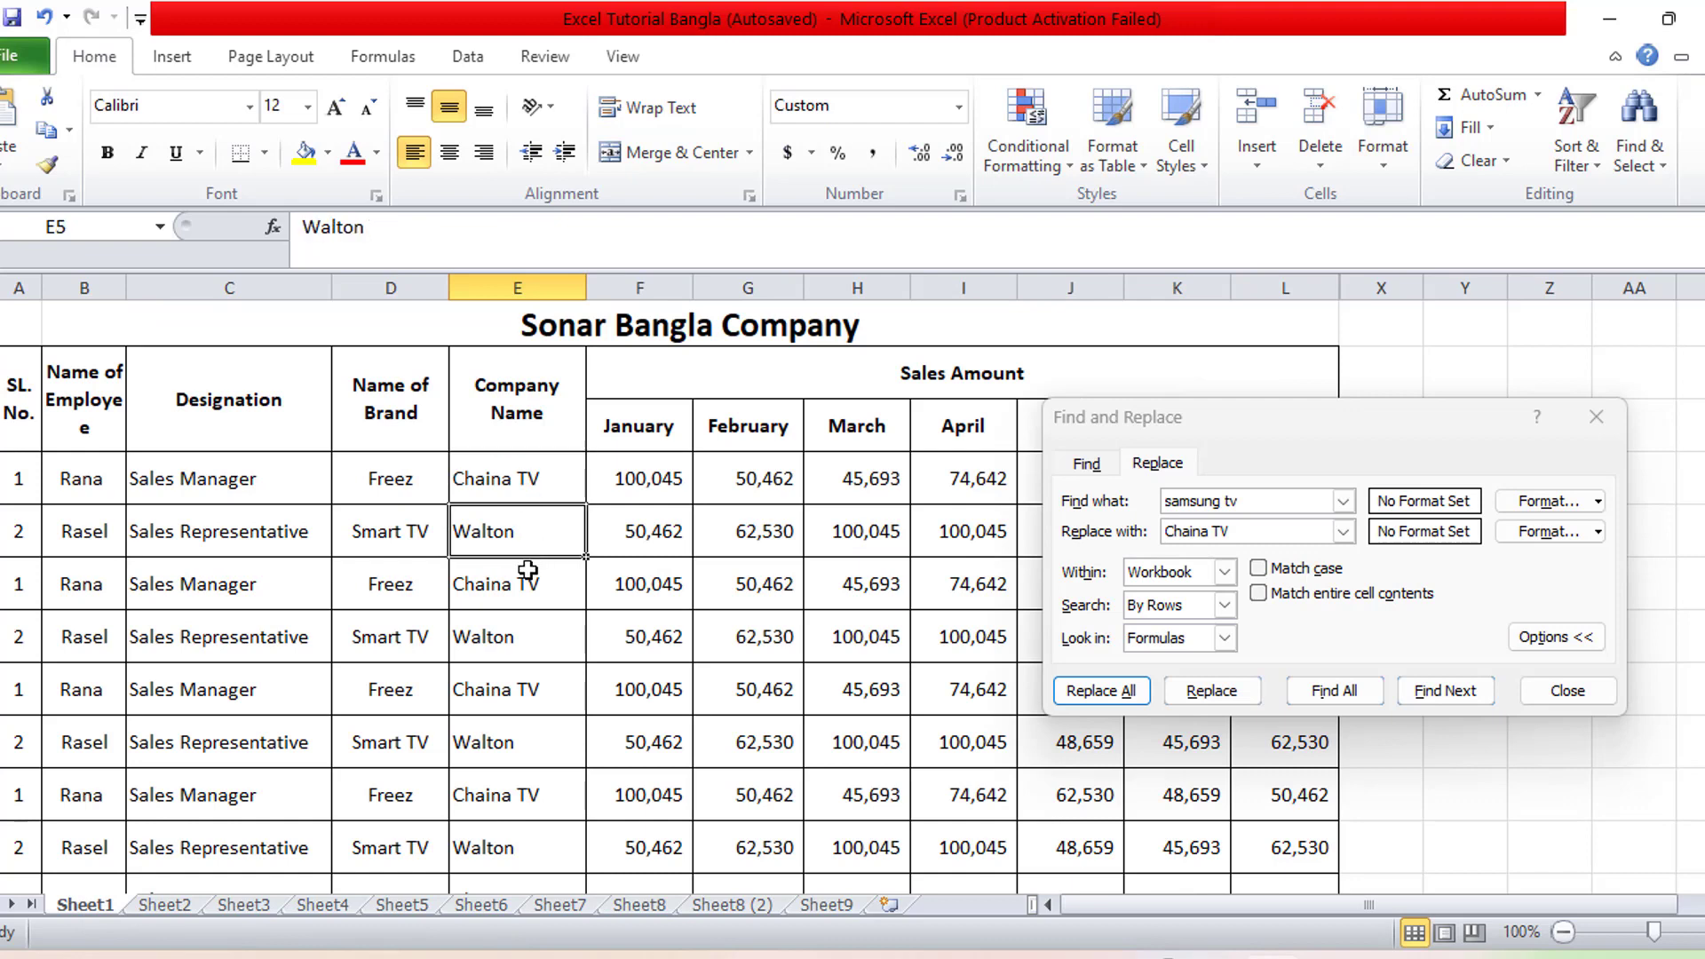
click(529, 577)
click(532, 793)
click(514, 748)
click(528, 778)
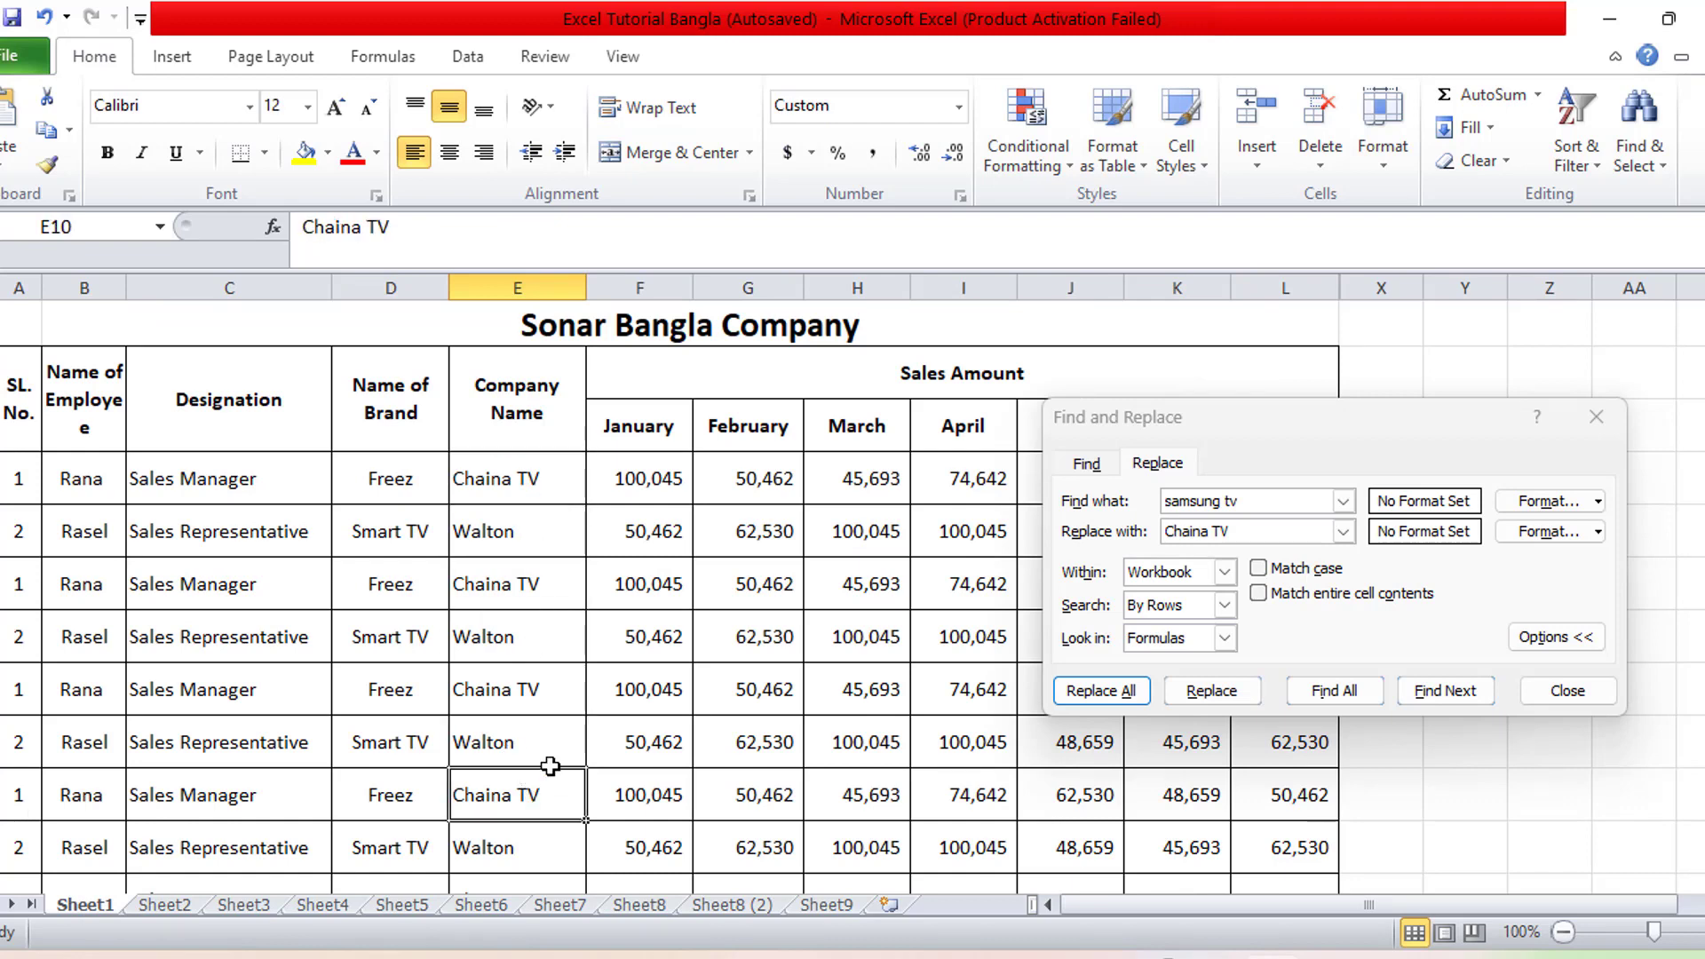
drag(515, 480, 512, 514)
click(513, 515)
click(505, 489)
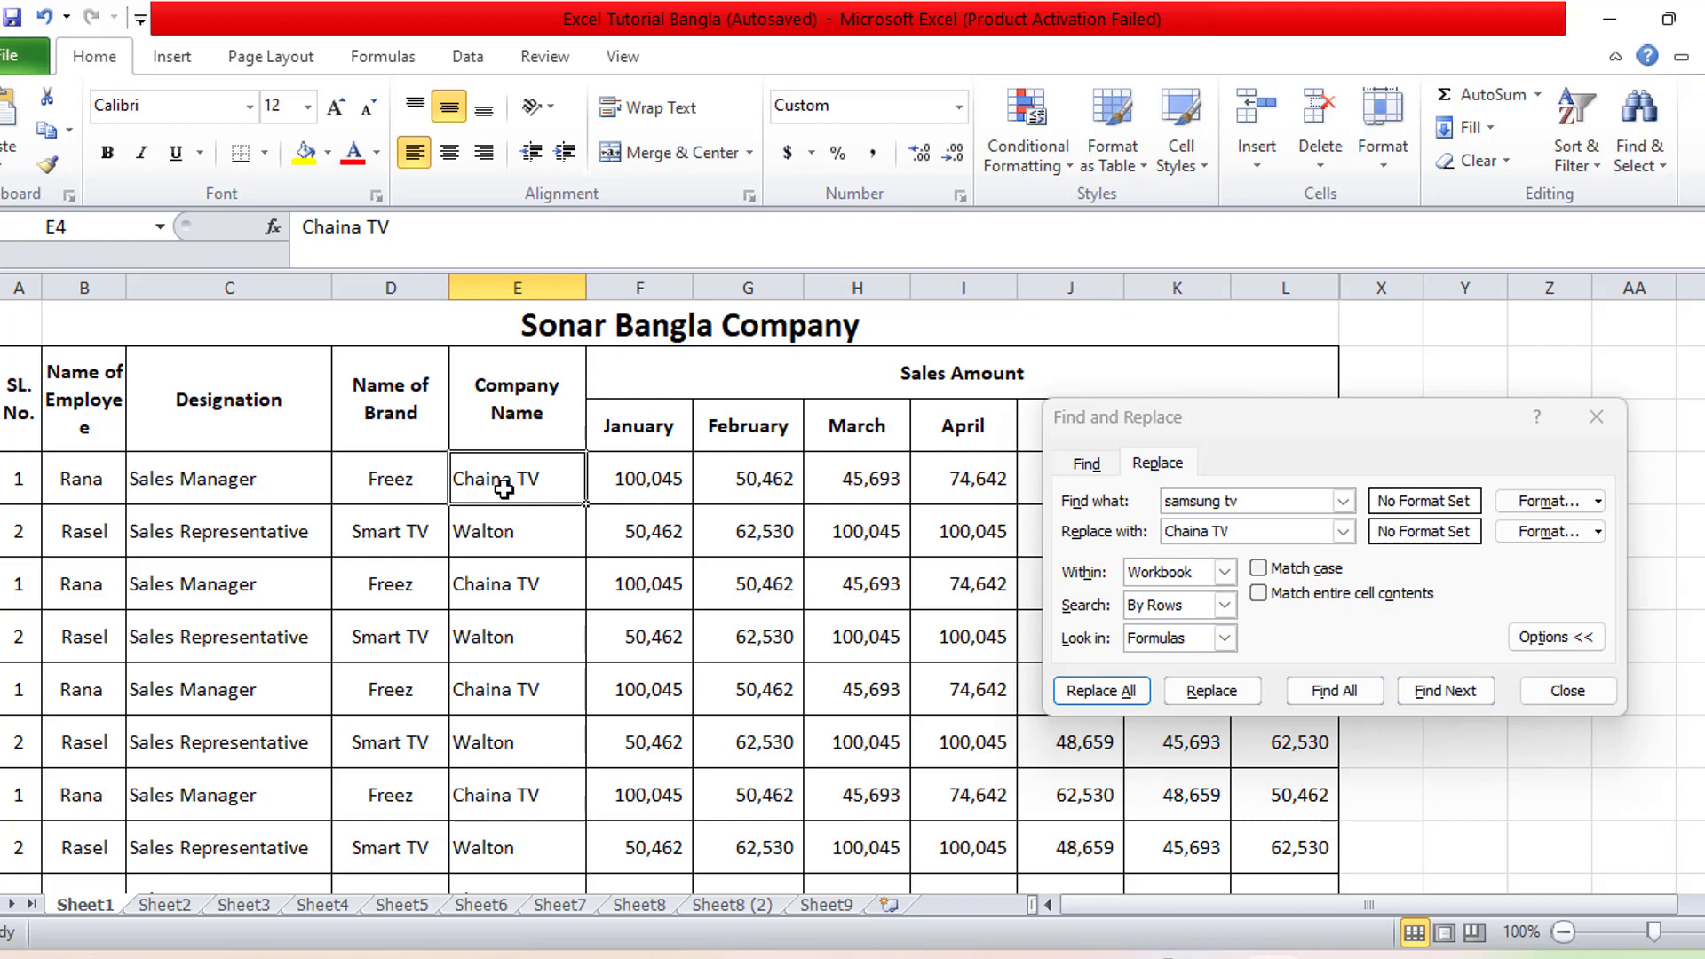
Step: Check the replaced company names in Sheet2, including E5 and E7, ending with E7 selected
click(164, 905)
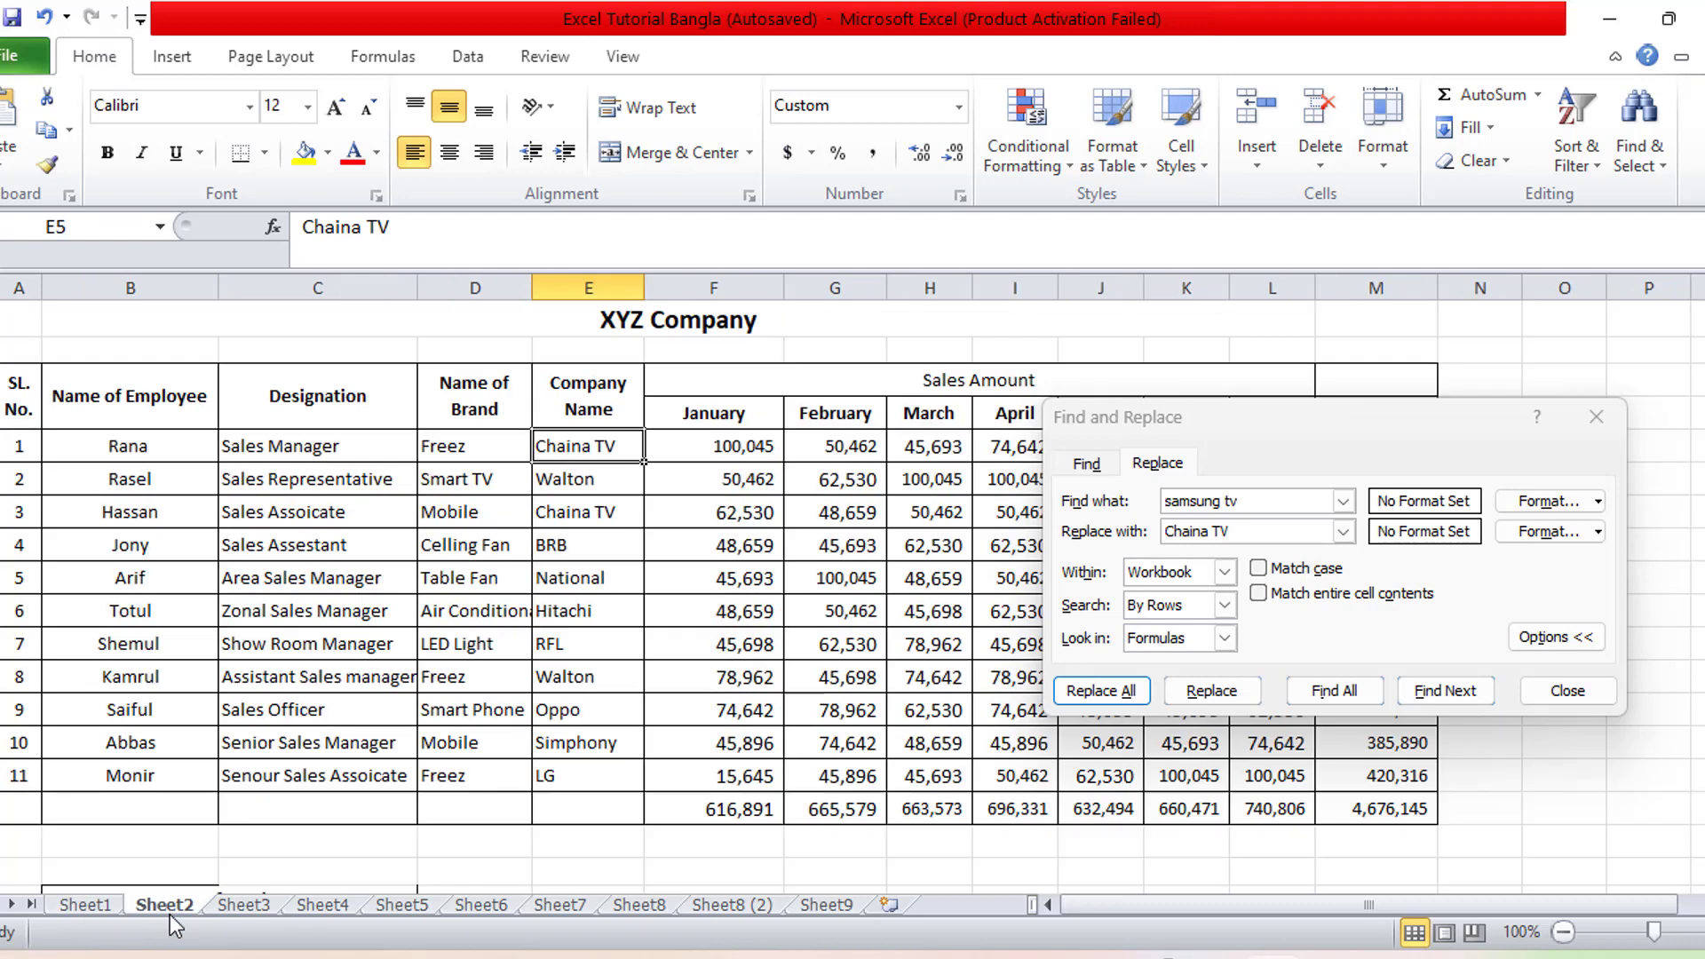
click(680, 613)
click(710, 544)
click(591, 448)
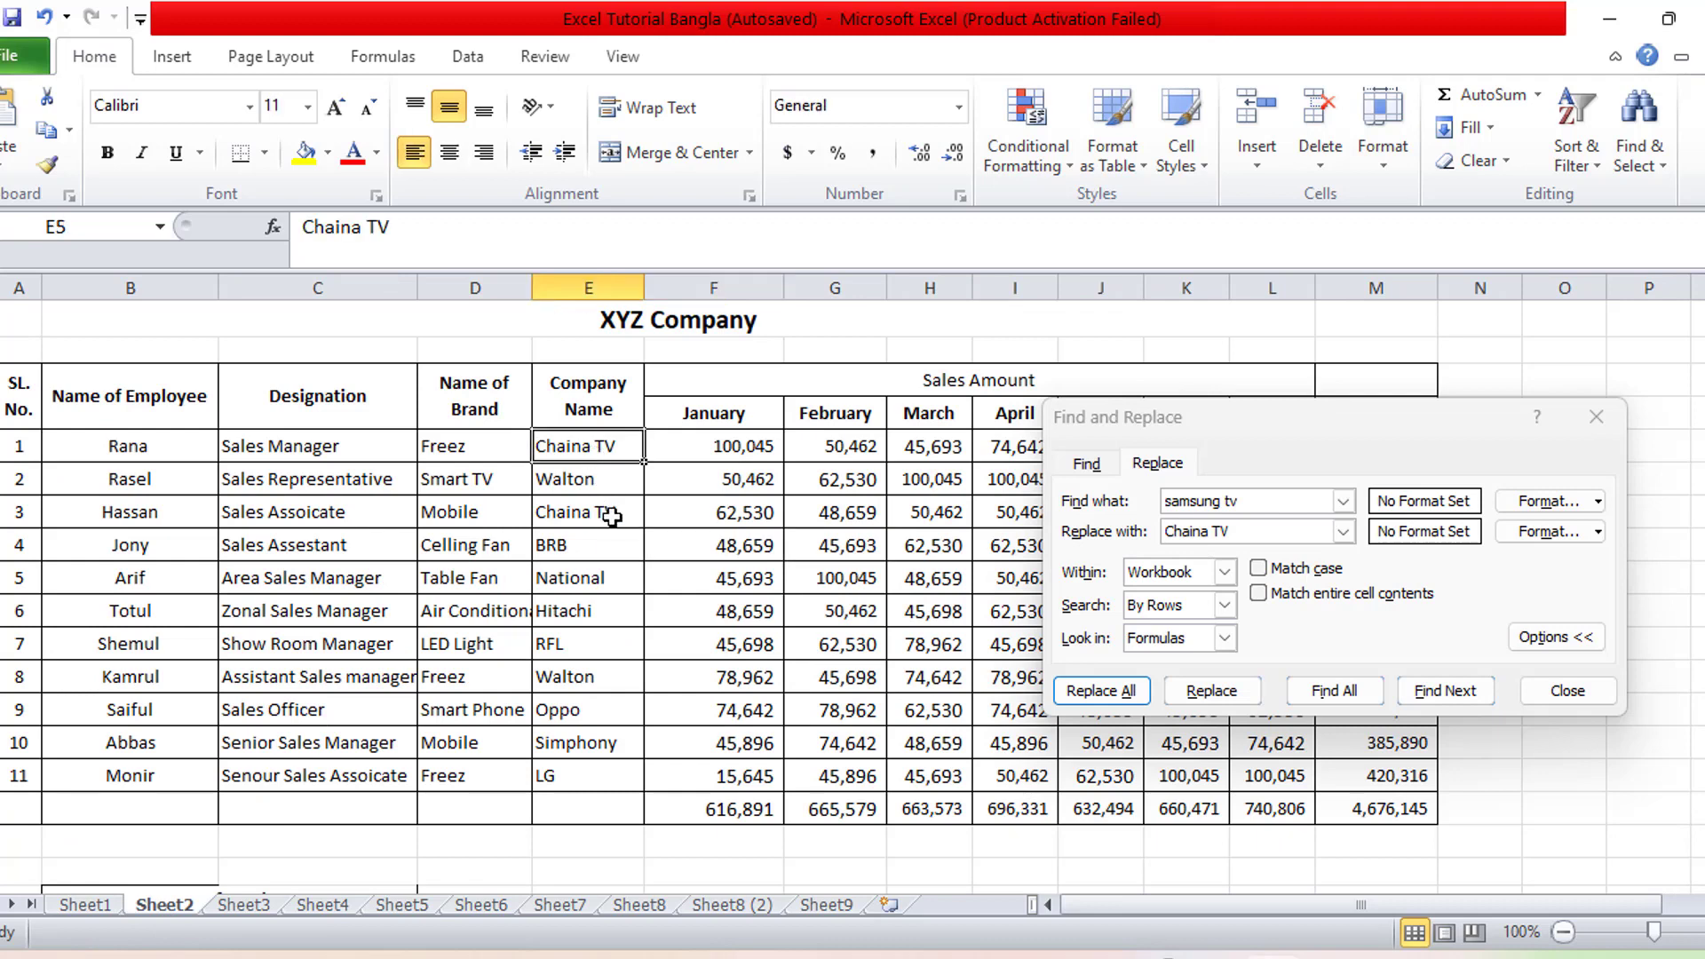
click(606, 499)
mouse_move(605, 499)
mouse_down()
mouse_move(595, 449)
mouse_move(610, 515)
mouse_up()
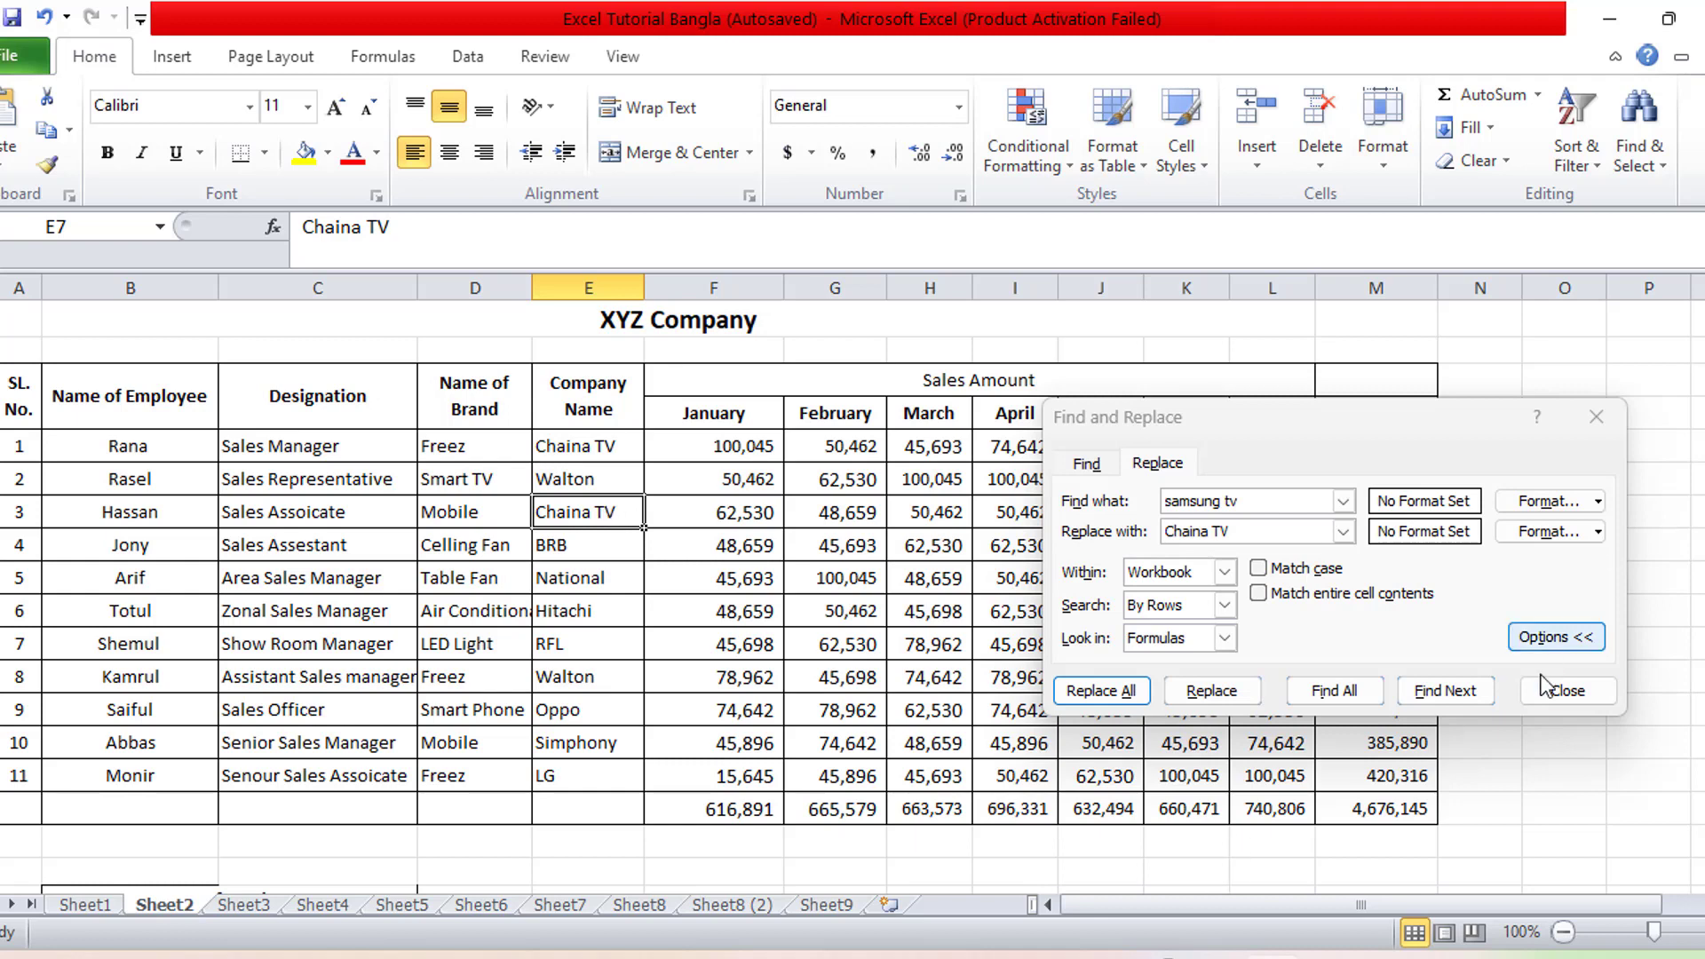
Step: Collapse the additional Find and Replace options and expand them again
click(1556, 637)
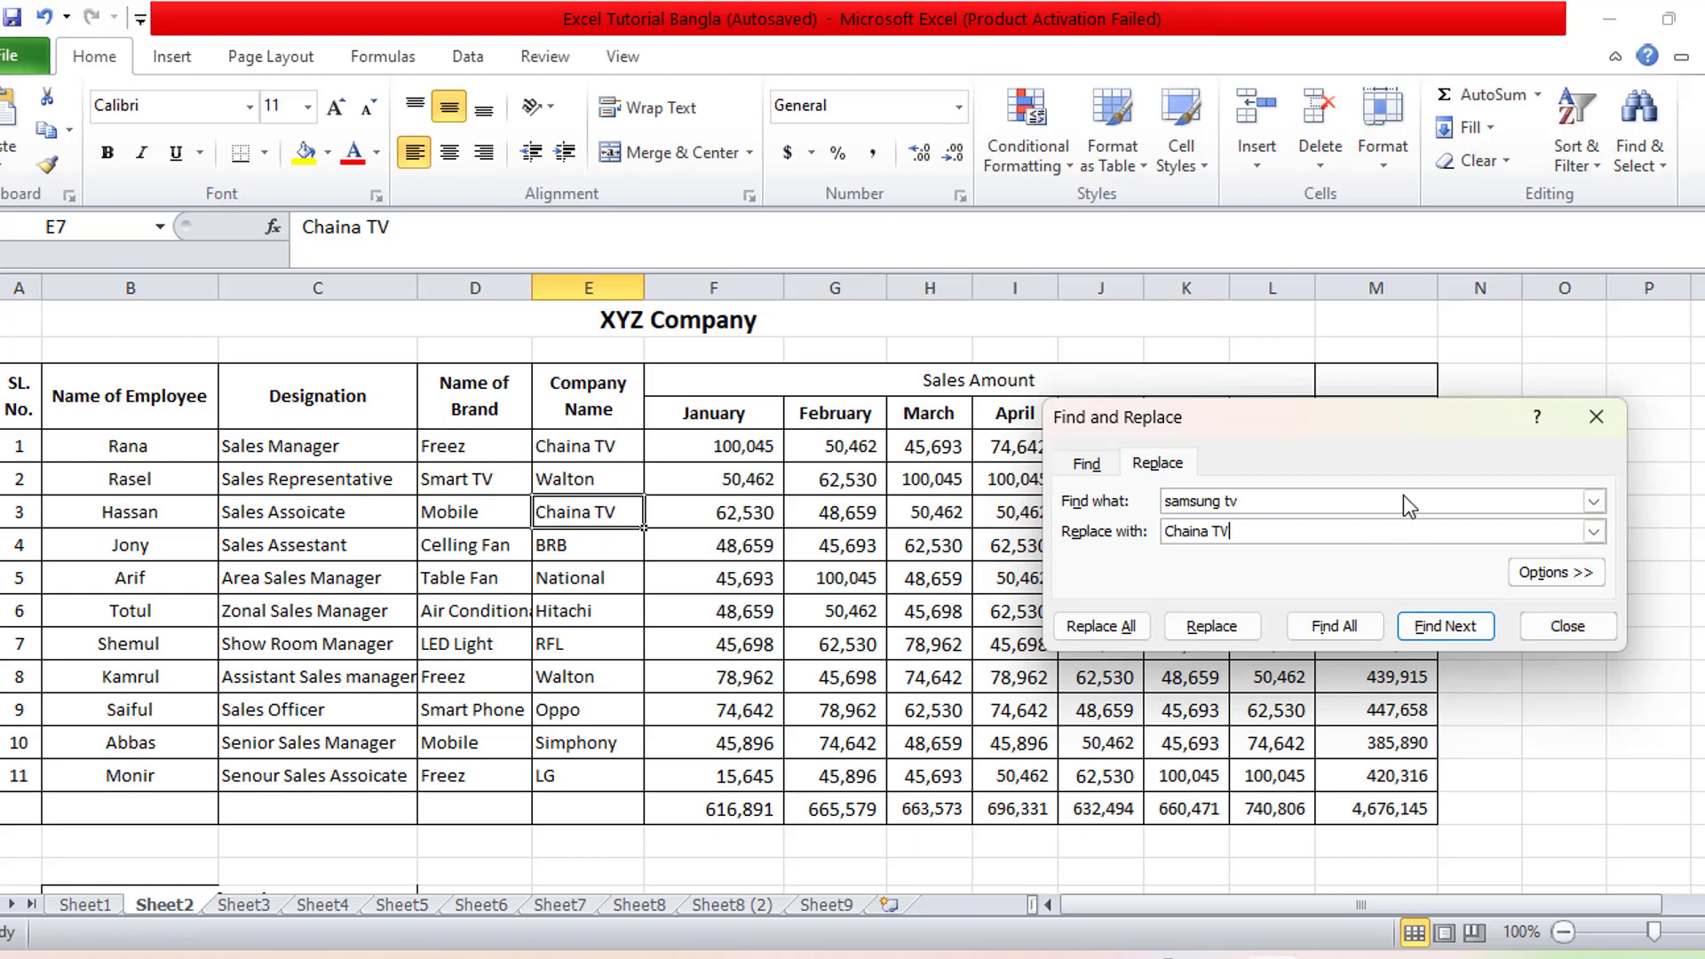
click(1554, 575)
click(1556, 636)
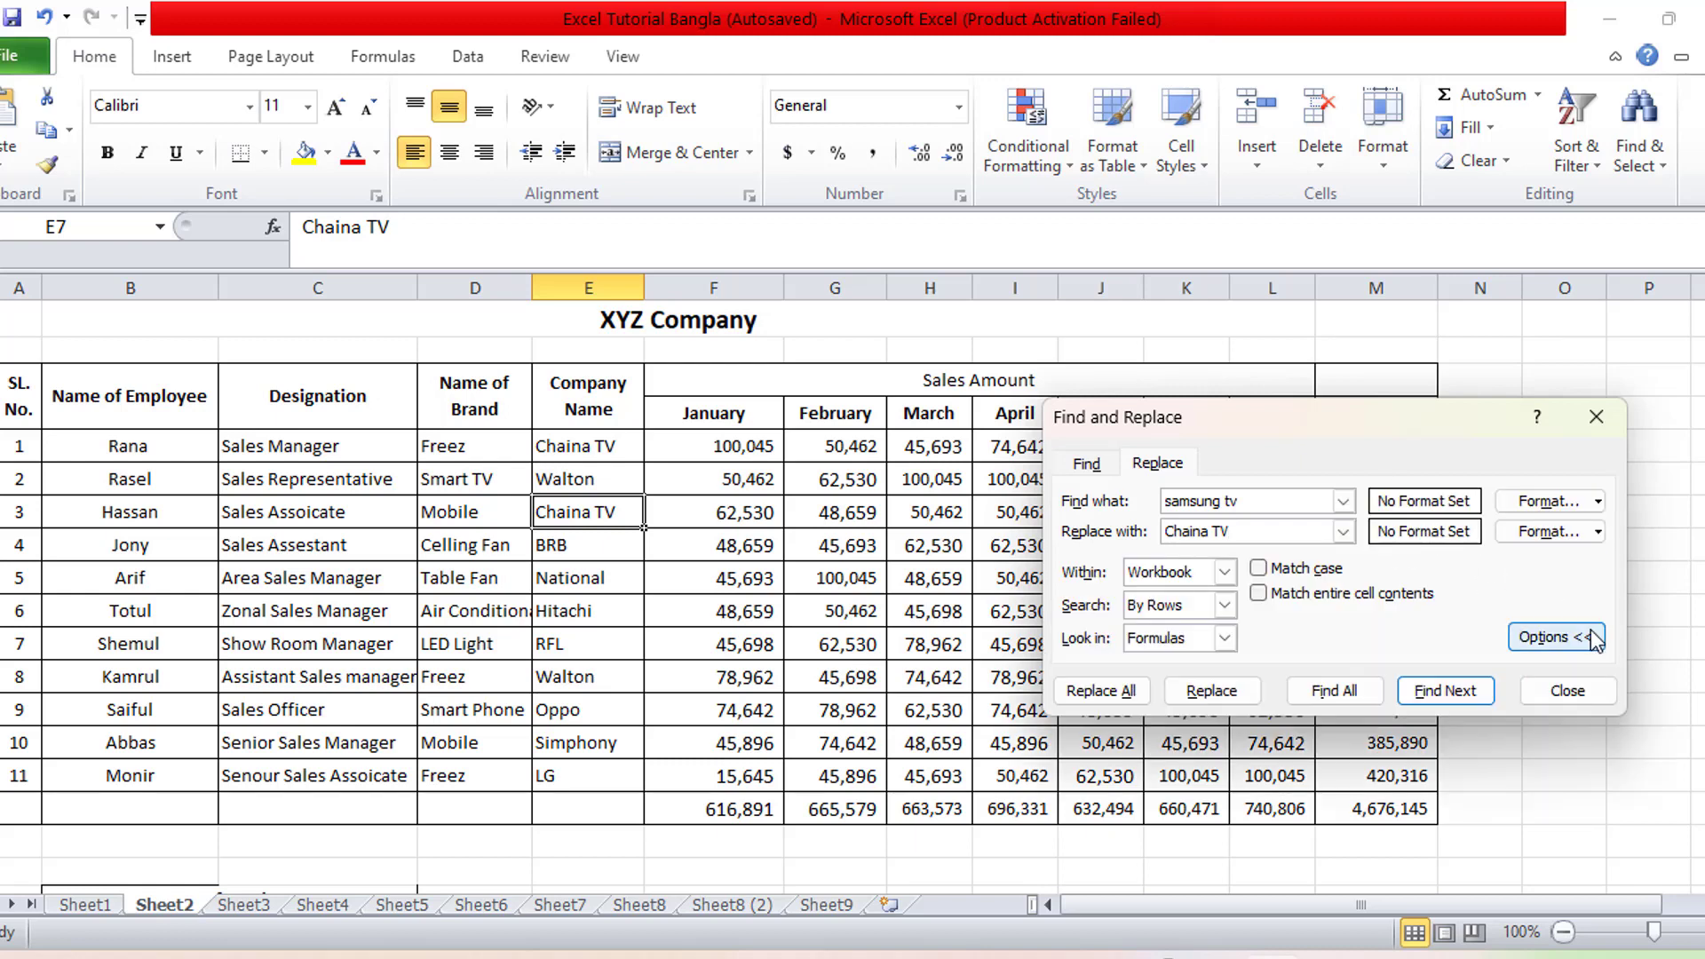